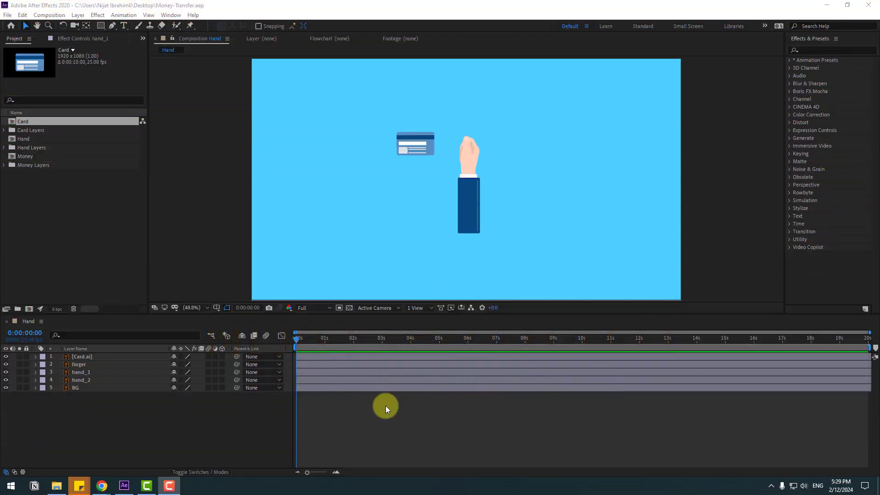
# - Lock the BG layer
pyautogui.click(74, 390)
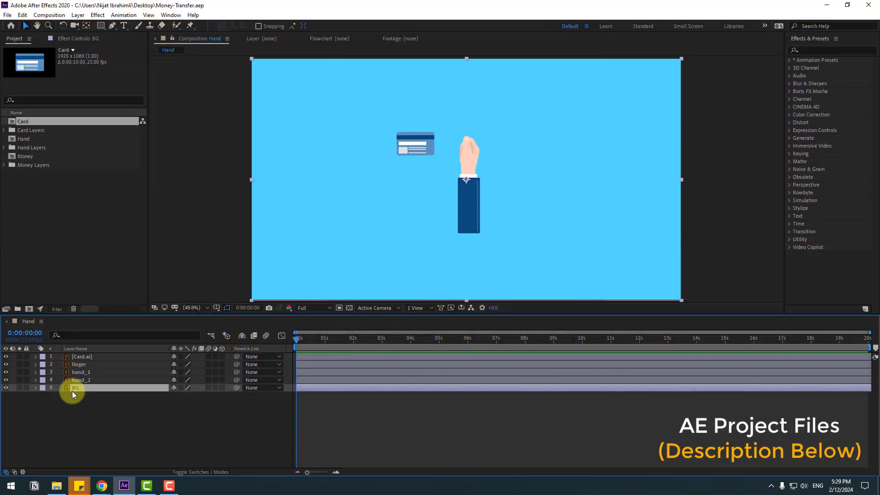
pyautogui.click(29, 387)
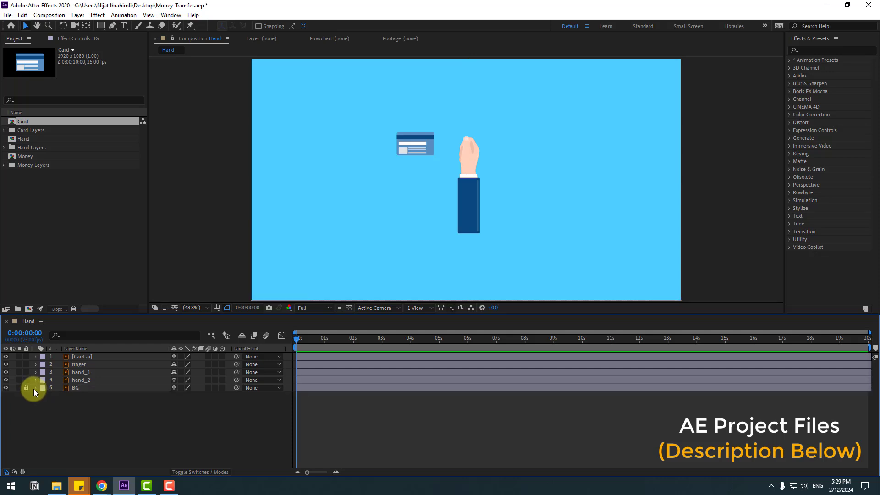
# - Isolate the hand_2 layer, move its anchor point down to the wrist inside the white cuff, and show all layers again
pyautogui.click(85, 379)
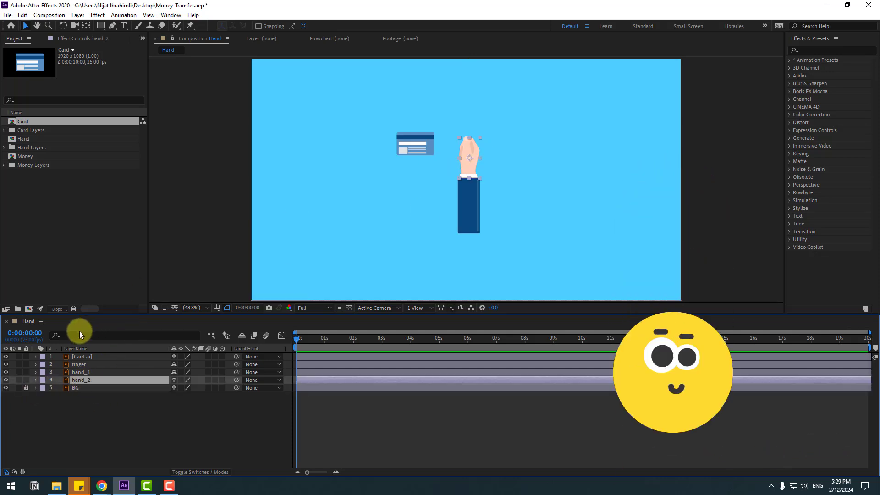
pyautogui.click(19, 379)
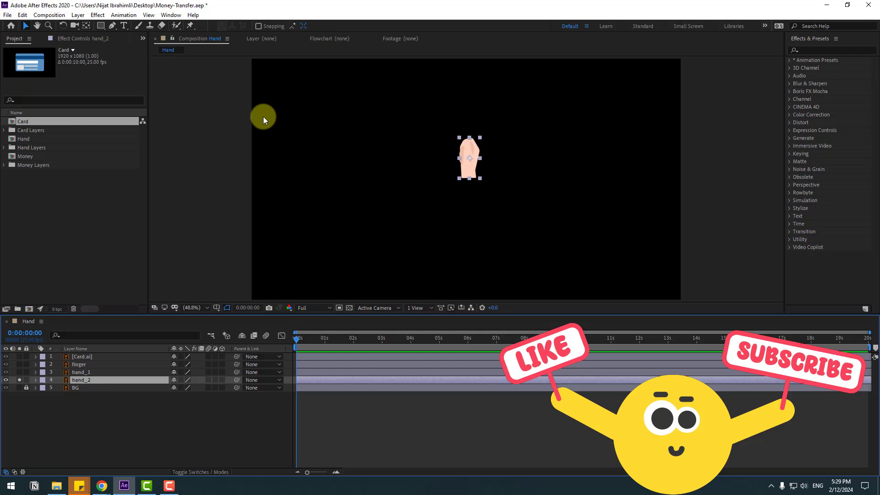
pyautogui.click(86, 26)
pyautogui.scroll(4, 448, 153)
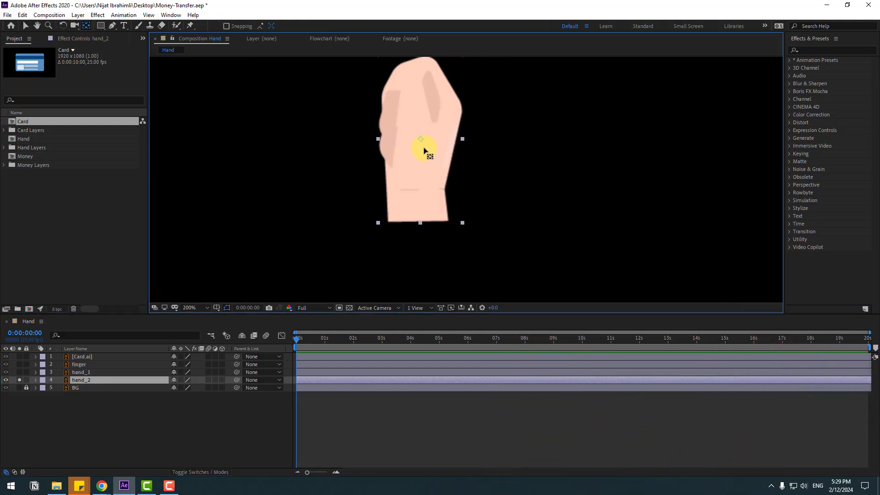
pyautogui.moveTo(421, 140); pyautogui.dragTo(420, 216)
pyautogui.click(25, 26)
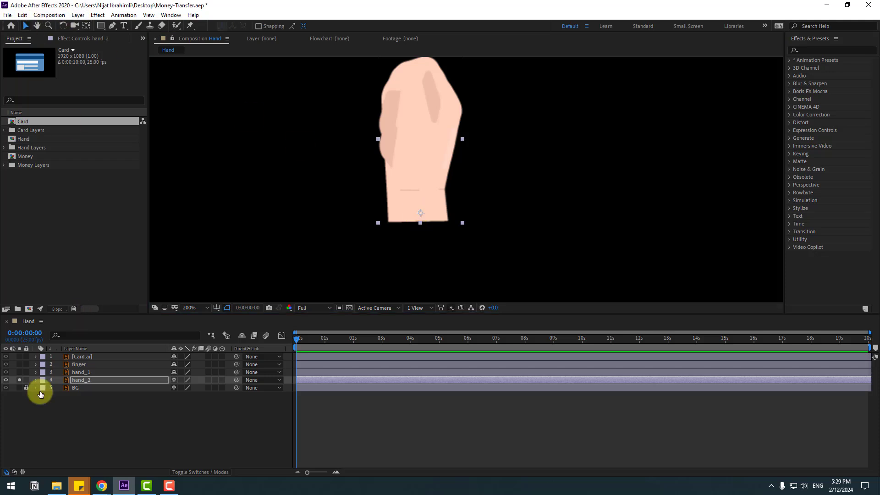
pyautogui.click(19, 380)
pyautogui.click(26, 387)
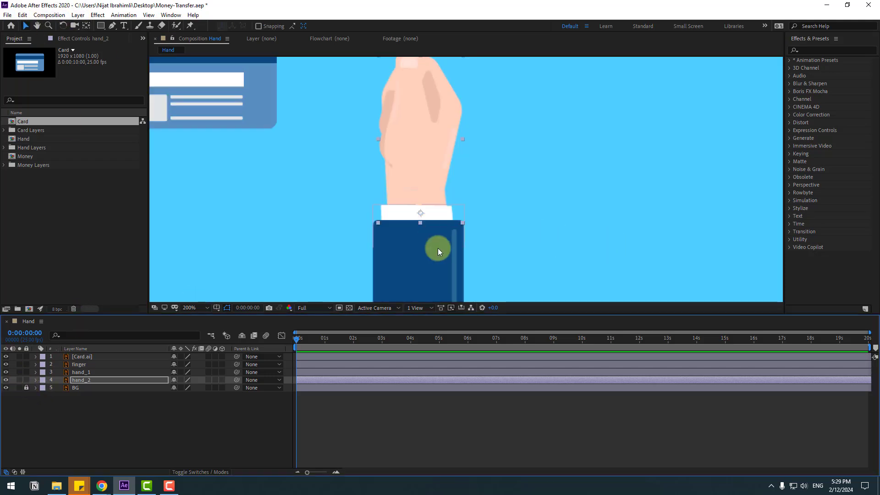
pyautogui.click(86, 25)
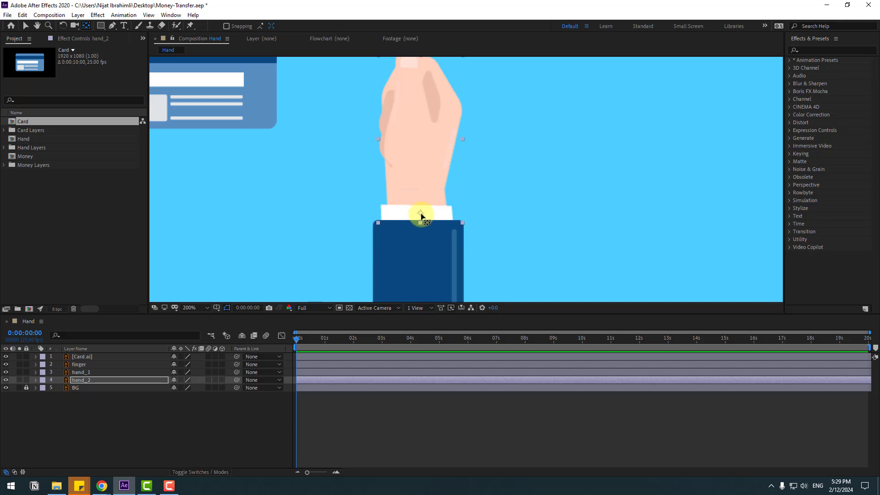
pyautogui.moveTo(421, 216); pyautogui.dragTo(420, 220)
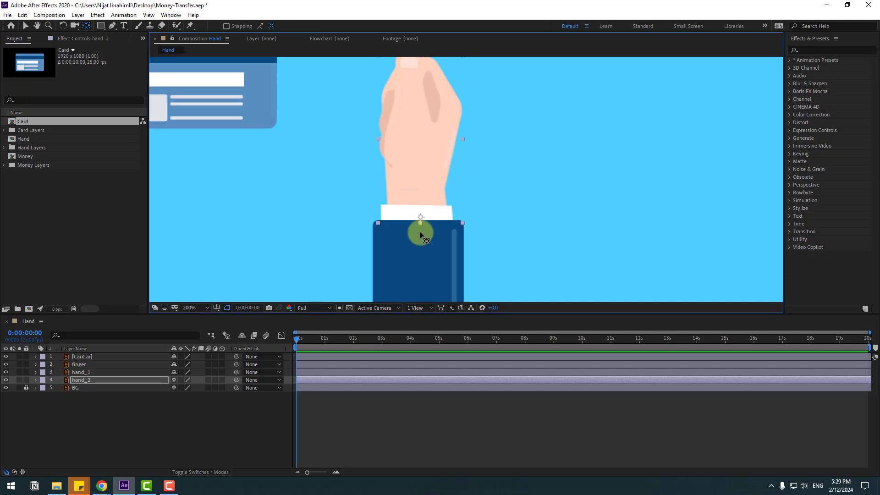
pyautogui.click(26, 26)
# - Parent the hand_2 layer to hand_1
pyautogui.click(93, 381)
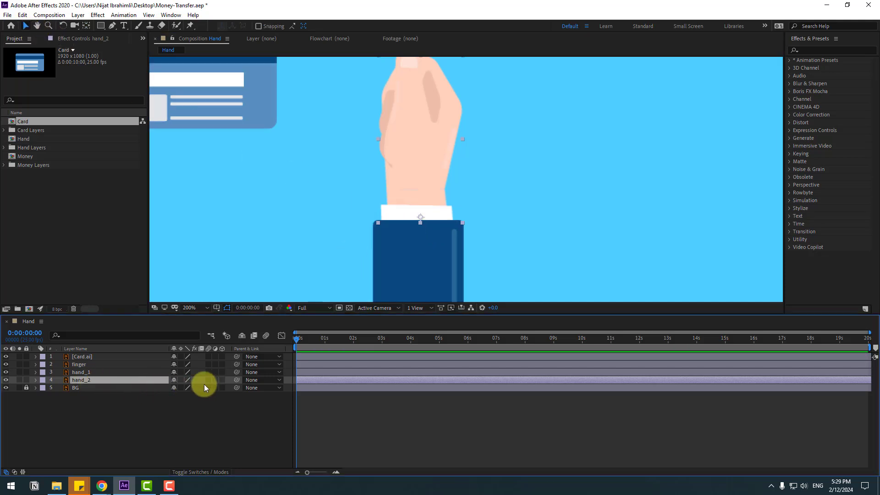
pyautogui.moveTo(236, 379); pyautogui.dragTo(78, 372)
# - Move the hand_1 layer's anchor point to the lower end of the blue sleeve
pyautogui.click(89, 372)
pyautogui.scroll(-2, 348, 236)
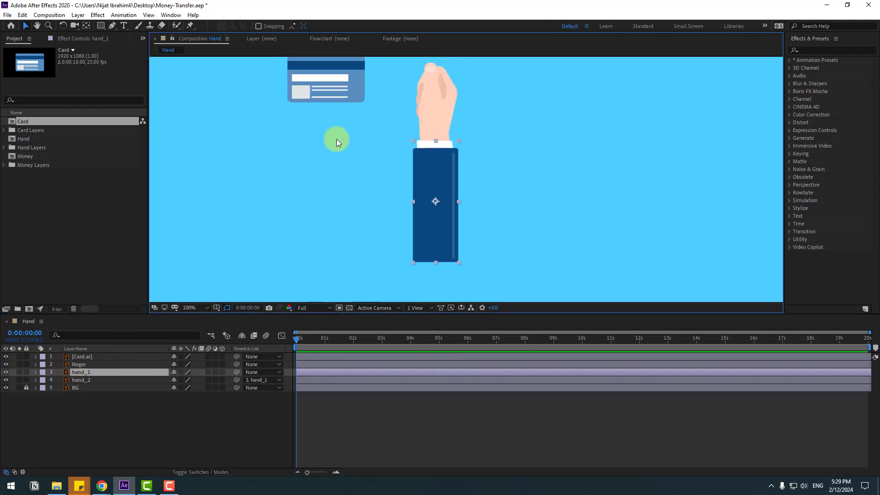
pyautogui.click(86, 27)
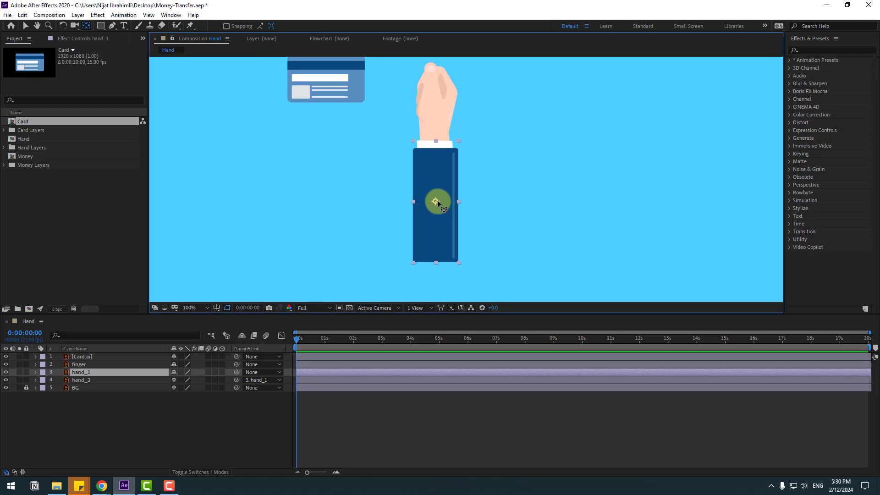
pyautogui.moveTo(437, 203); pyautogui.dragTo(435, 261)
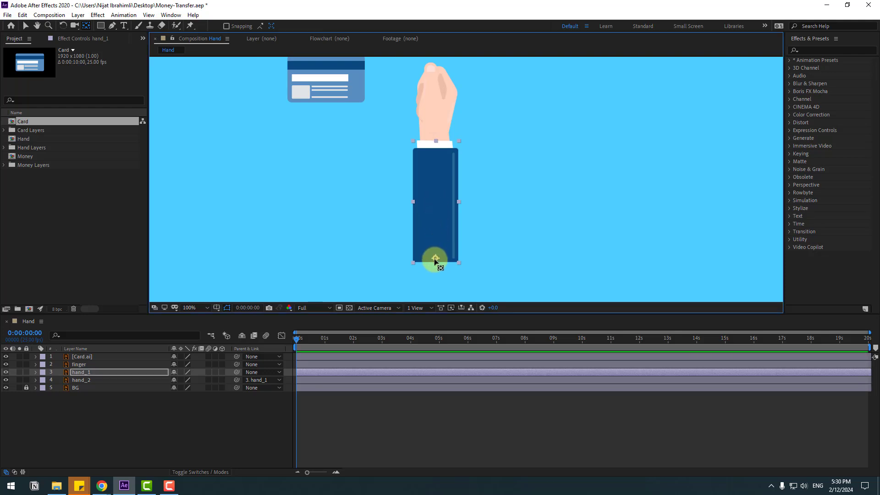
pyautogui.click(44, 59)
pyautogui.click(29, 28)
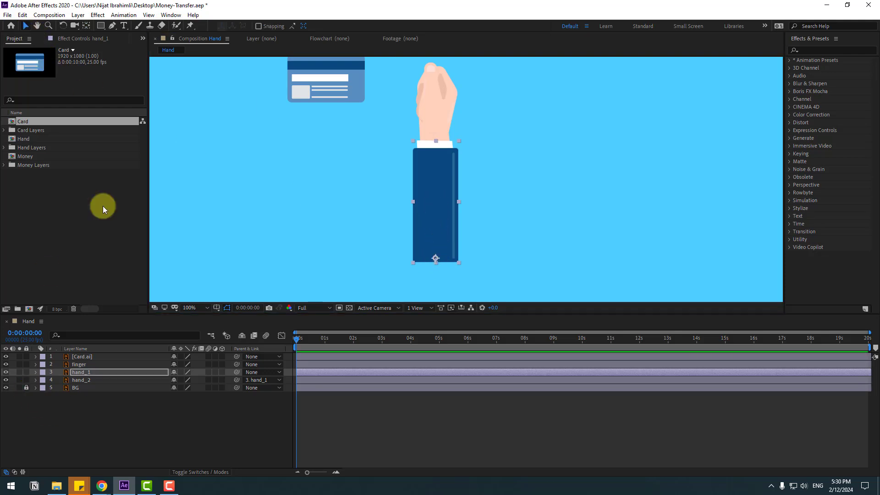
# - Isolate the finger layer, move its anchor point to the base of the finger, and show all layers again
pyautogui.click(75, 363)
pyautogui.moveTo(281, 167); pyautogui.dragTo(272, 204)
pyautogui.click(20, 364)
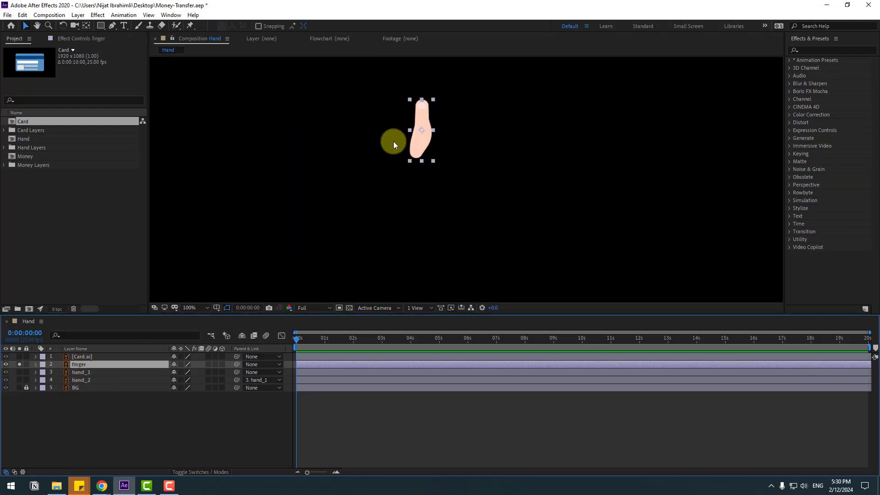
pyautogui.scroll(1, 393, 141)
pyautogui.moveTo(428, 104); pyautogui.dragTo(365, 242)
pyautogui.click(86, 26)
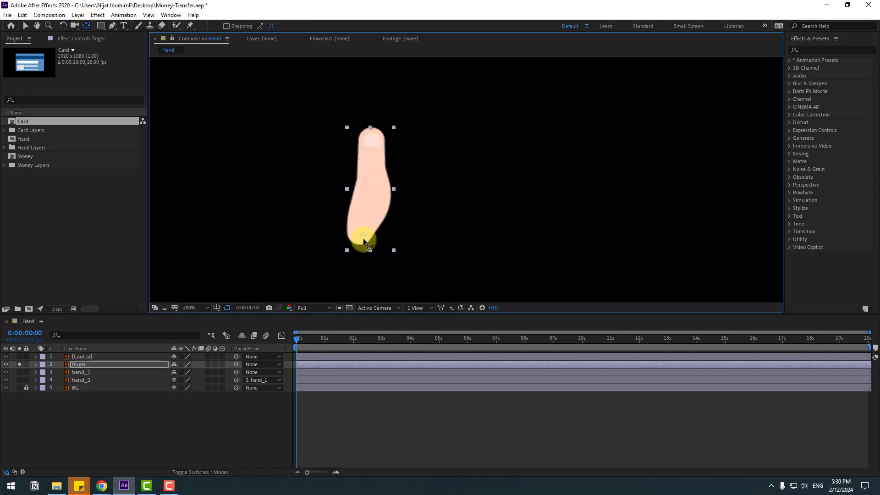
pyautogui.click(25, 26)
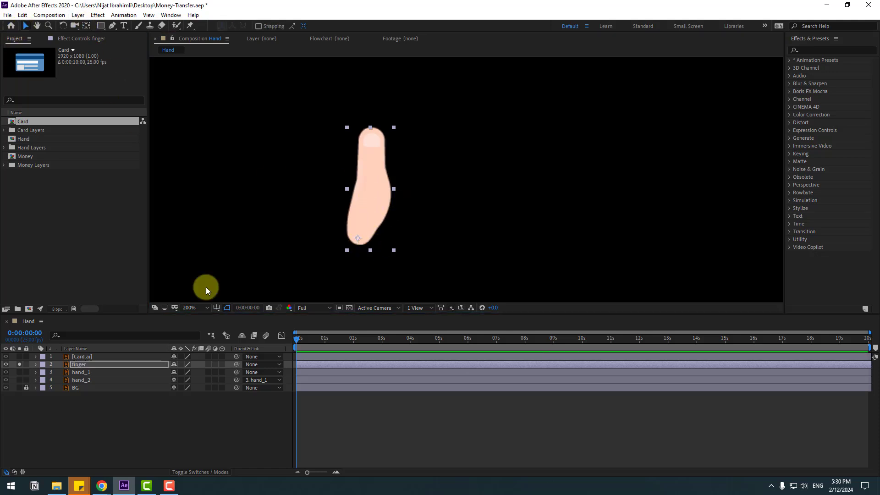
pyautogui.click(20, 364)
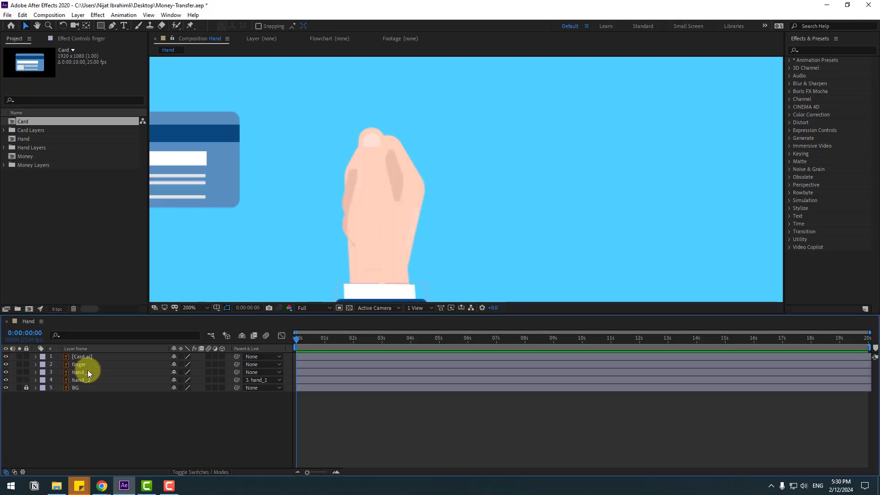
# - Parent the finger layer to hand_2
pyautogui.click(87, 364)
pyautogui.moveTo(236, 364); pyautogui.dragTo(90, 381)
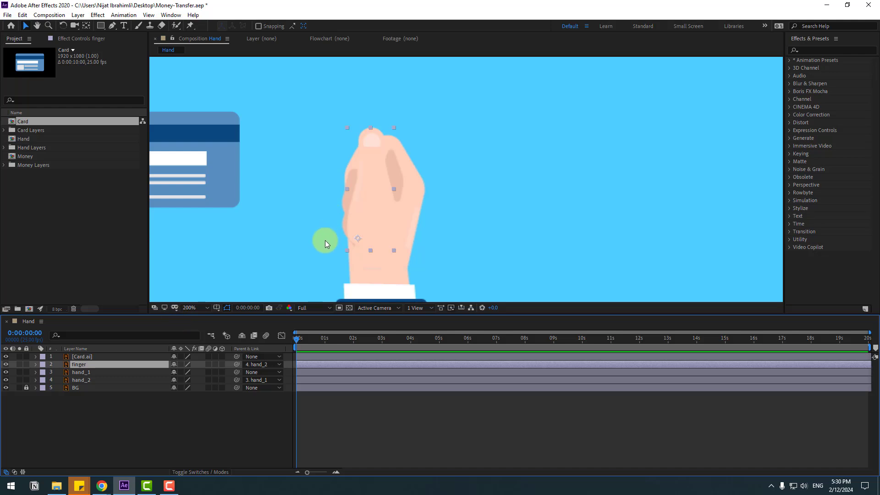
pyautogui.press(',')
pyautogui.moveTo(322, 257); pyautogui.dragTo(322, 183)
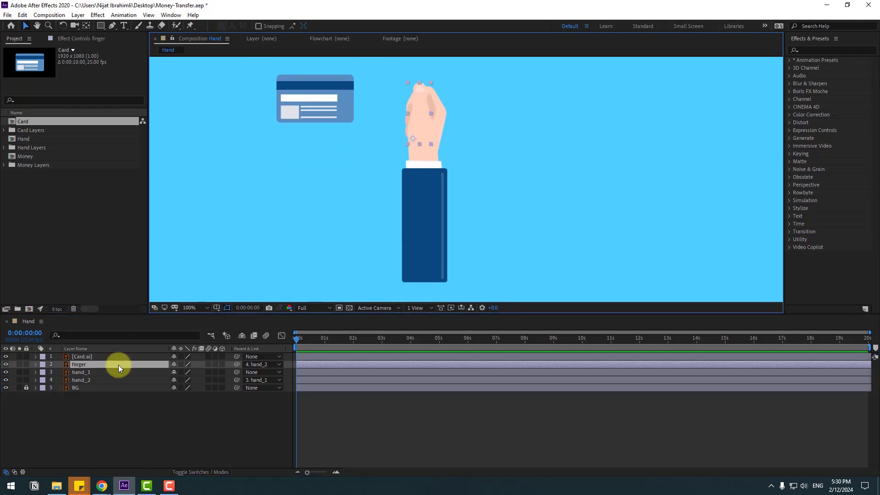
# - Test the rotation of the hand_2 layer about the wrist and undo it
pyautogui.click(84, 382)
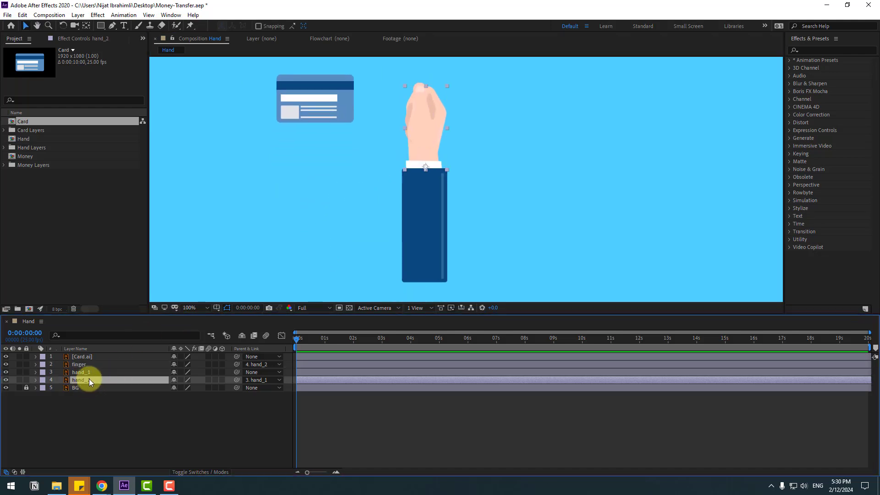
pyautogui.press('r')
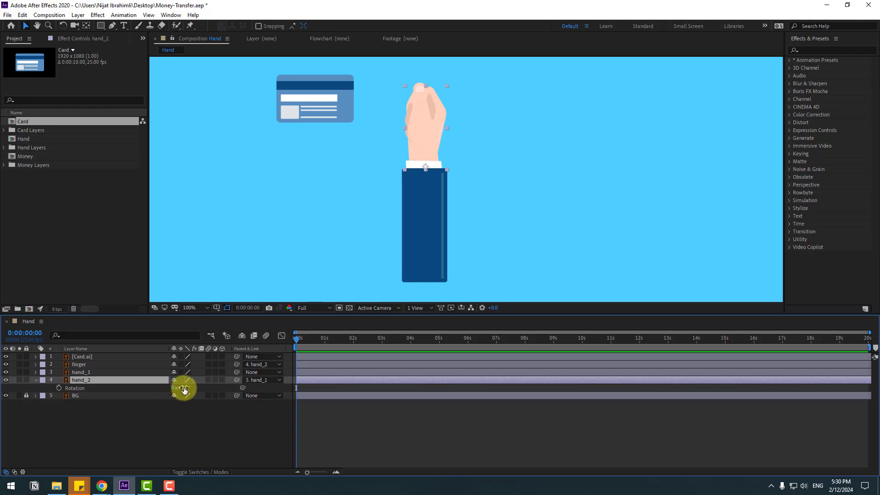
pyautogui.moveTo(185, 390)
pyautogui.mouseDown()
pyautogui.moveTo(192, 387)
pyautogui.moveTo(172, 391)
pyautogui.moveTo(182, 387)
pyautogui.mouseUp()
pyautogui.hotkey('ctrl', 'z')
pyautogui.press('r')
# - Test the rotation of the hand_1 layer about the sleeve's lower end and undo it
pyautogui.click(97, 372)
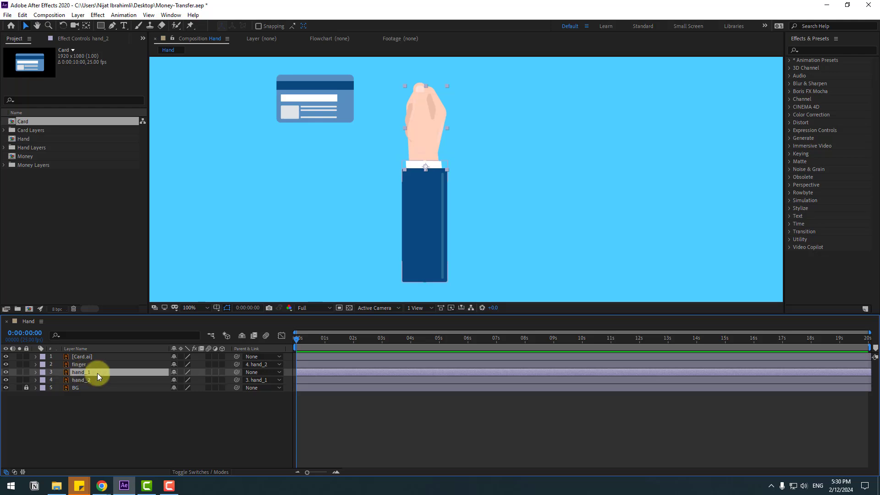
pyautogui.press('r')
pyautogui.moveTo(183, 380); pyautogui.dragTo(165, 384)
pyautogui.hotkey('ctrl', 'z')
pyautogui.click(35, 374)
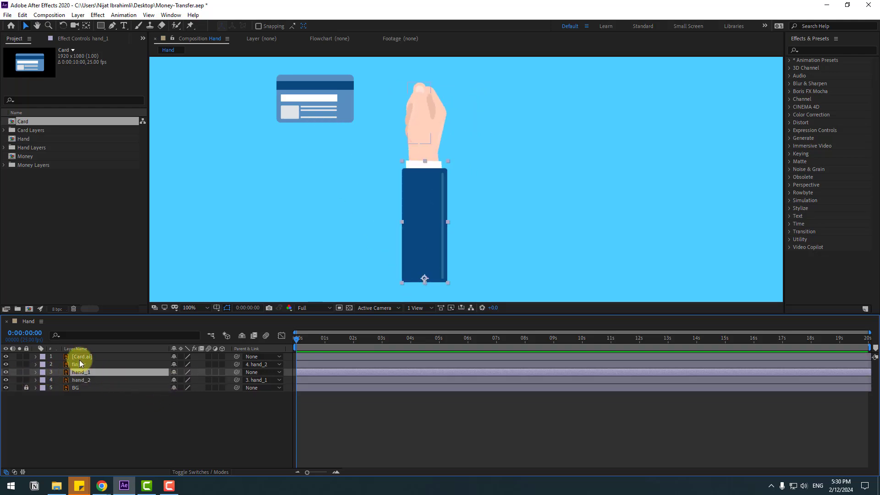
# - Test the rotation of the finger layer about its base and return it to its original angle
pyautogui.click(108, 364)
pyautogui.press('r')
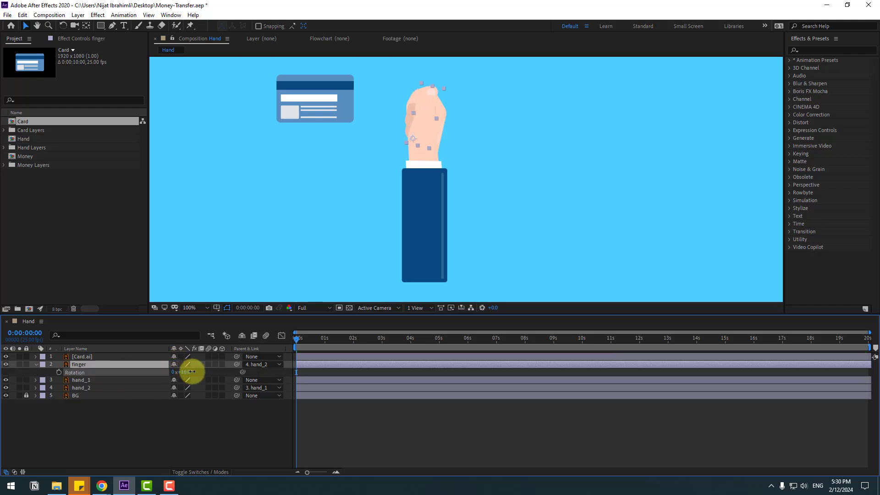
pyautogui.moveTo(186, 372)
pyautogui.mouseDown()
pyautogui.moveTo(177, 372)
pyautogui.moveTo(185, 366)
pyautogui.mouseUp()
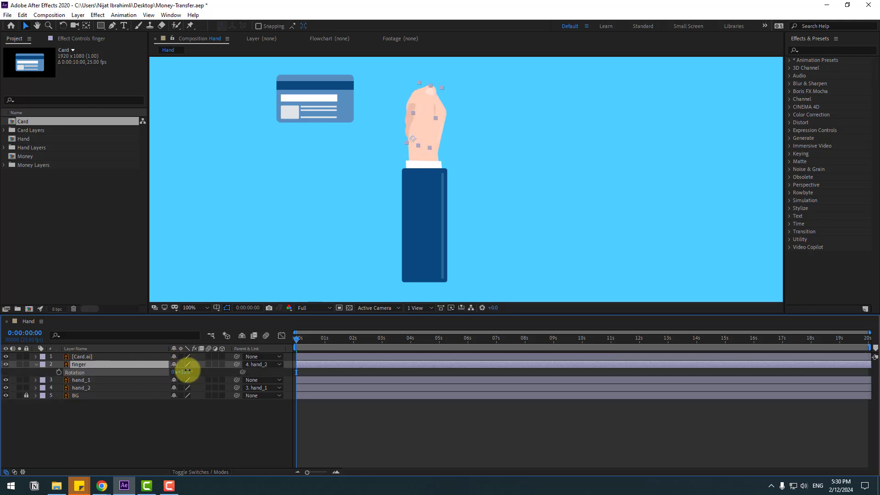
pyautogui.click(35, 365)
# - Move the card slightly lower beside the hand and place its anchor point at the card's short left edge
pyautogui.moveTo(280, 120); pyautogui.dragTo(267, 139)
pyautogui.click(86, 28)
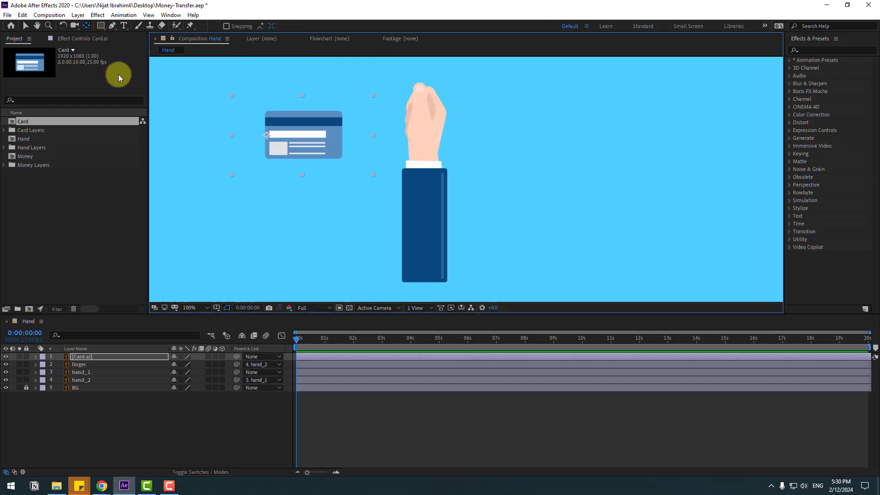
pyautogui.click(25, 26)
# - Rotate the Card.ai layer to -107° and move the card onto the hand
pyautogui.press('r')
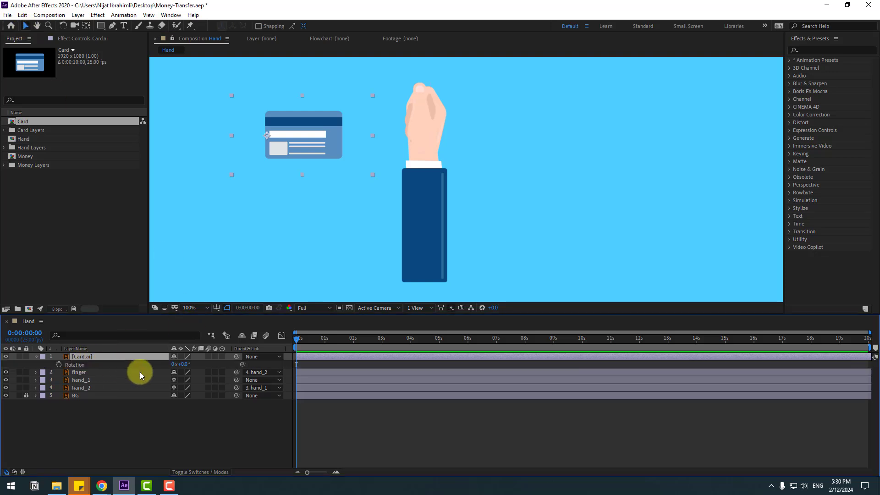
pyautogui.moveTo(182, 364); pyautogui.dragTo(145, 372)
pyautogui.moveTo(265, 120); pyautogui.dragTo(412, 118)
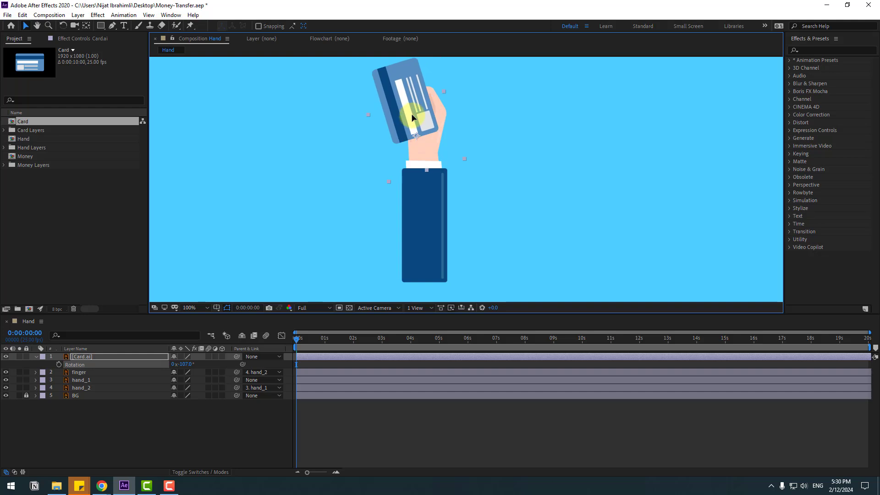
# - Place the Card.ai layer directly below the finger layer so the finger overlaps the card
pyautogui.moveTo(64, 358); pyautogui.dragTo(98, 376)
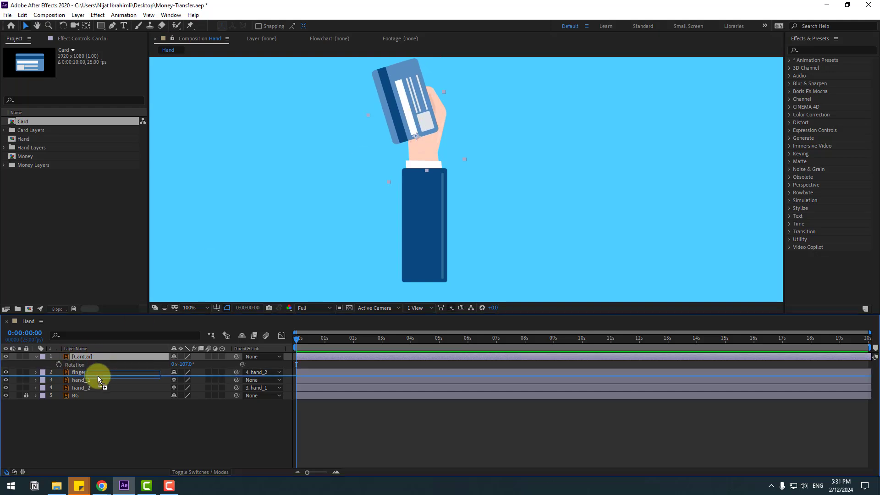
pyautogui.moveTo(97, 376); pyautogui.dragTo(111, 375)
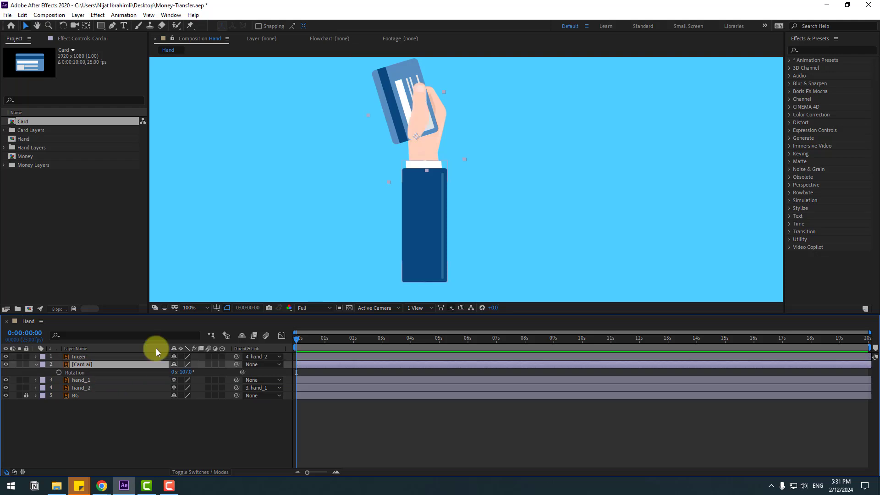
pyautogui.moveTo(391, 119); pyautogui.dragTo(364, 190)
pyautogui.click(42, 372)
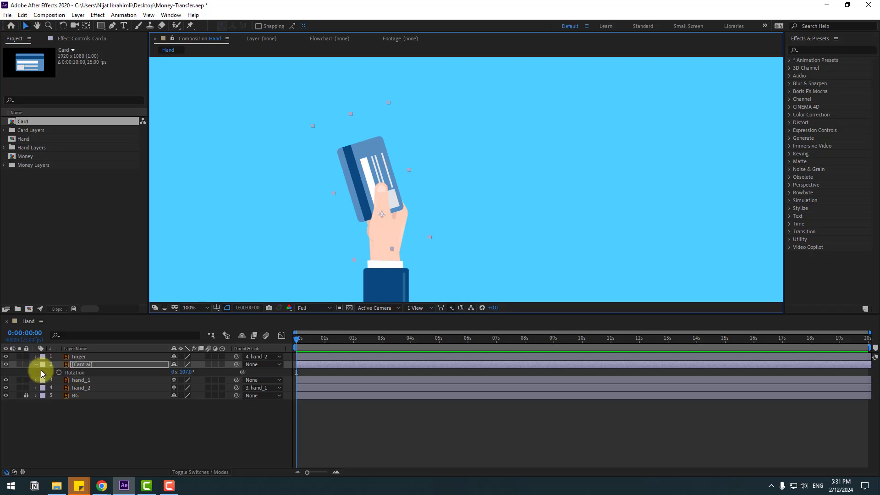
pyautogui.click(35, 364)
# - Rename the Card.ai layer card_01 and duplicate it
pyautogui.click(98, 364)
pyautogui.press('Return')
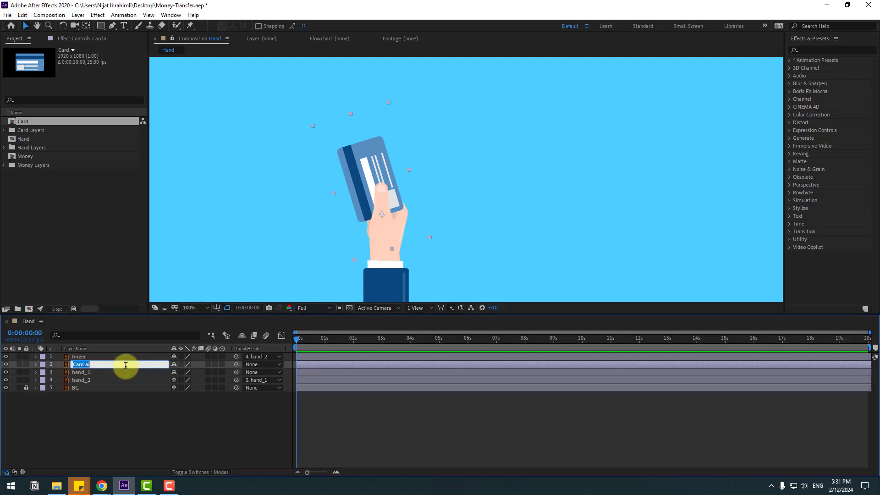
pyautogui.write('card_01')
pyautogui.press('Return')
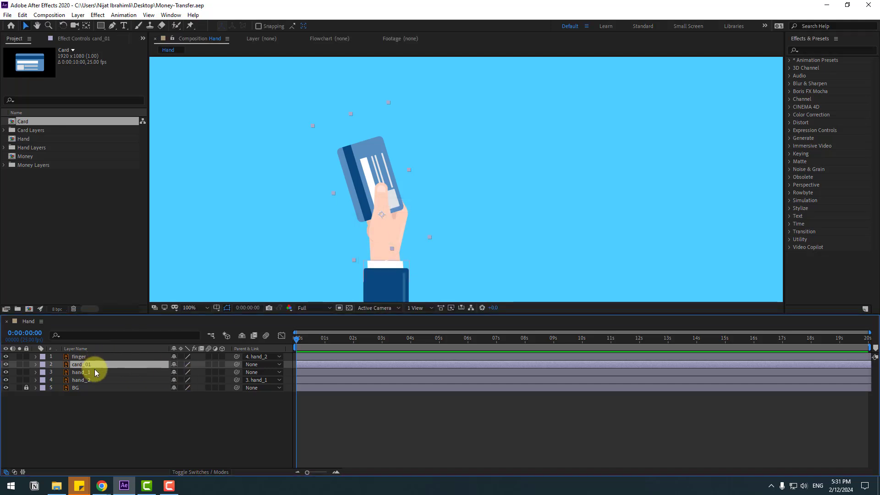
pyautogui.hotkey('ctrl', 'd')
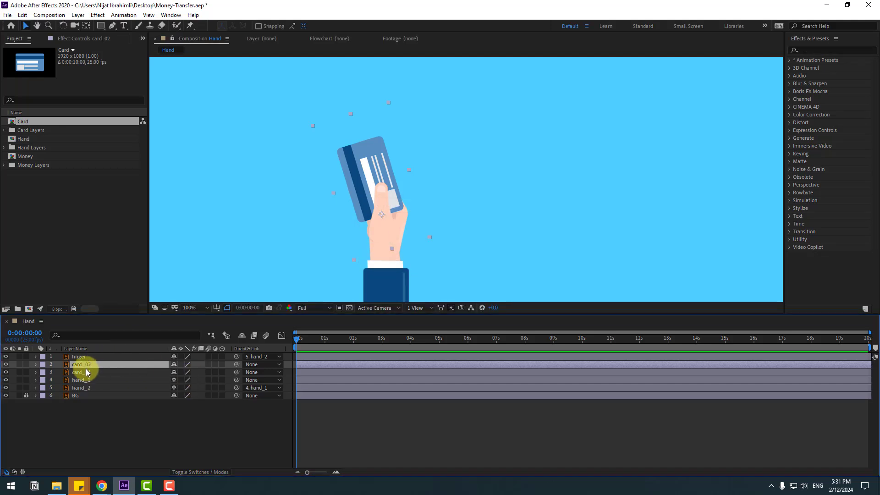
# - Rotate card_02 clockwise until it stands upright and move it slightly right so both cards fan out in the hand
pyautogui.press('r')
pyautogui.moveTo(179, 372); pyautogui.dragTo(192, 372)
pyautogui.moveTo(388, 178); pyautogui.dragTo(396, 179)
pyautogui.click(36, 364)
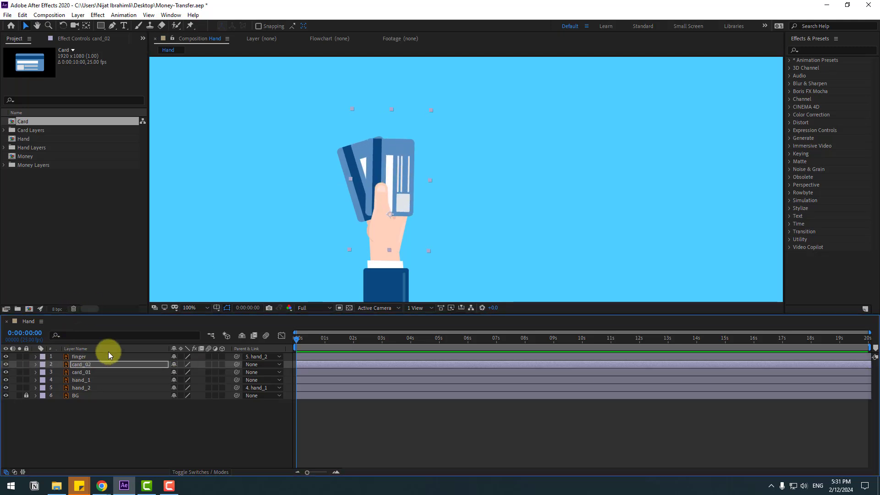
# - Apply the Hue/Saturation effect to card_02 with Master Hue 153°, Master Saturation 4 and Master Lightness 5
pyautogui.click(817, 52)
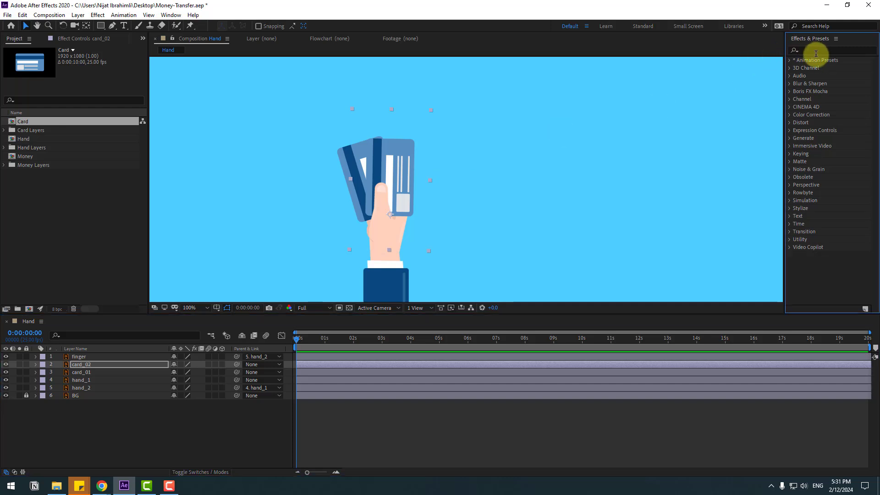
pyautogui.press('h')
pyautogui.click(815, 54)
pyautogui.write('hue')
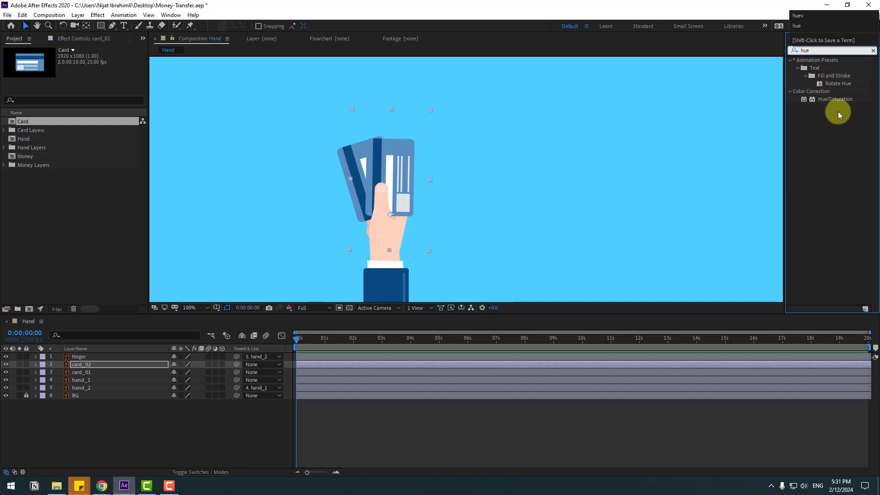
pyautogui.moveTo(827, 102); pyautogui.dragTo(83, 364)
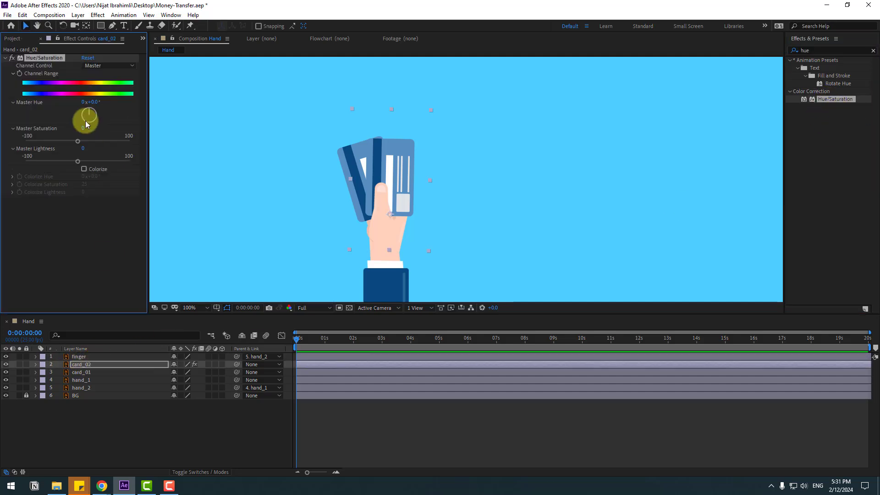
pyautogui.moveTo(91, 102); pyautogui.dragTo(147, 104)
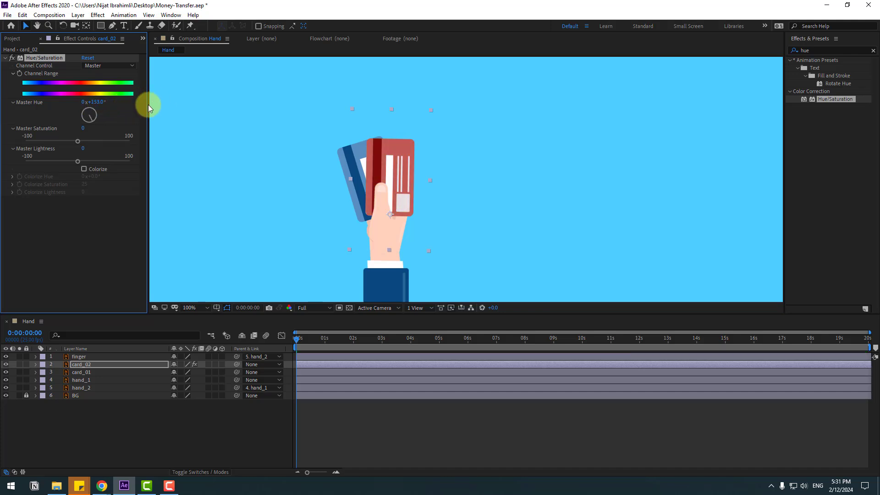
pyautogui.moveTo(82, 144)
pyautogui.mouseDown()
pyautogui.moveTo(93, 142)
pyautogui.moveTo(70, 140)
pyautogui.moveTo(81, 141)
pyautogui.moveTo(90, 160)
pyautogui.moveTo(74, 166)
pyautogui.moveTo(81, 160)
pyautogui.mouseUp()
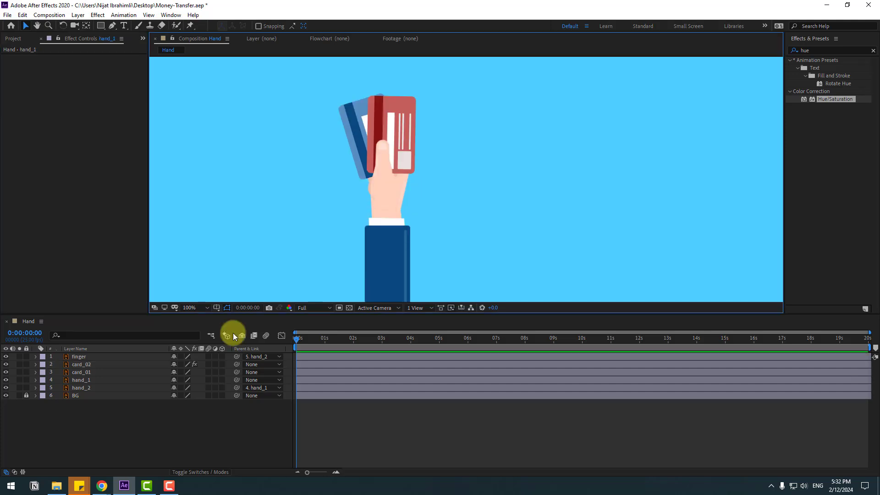
# - Parent the card_02 and card_01 layers to hand_2
pyautogui.click(84, 364)
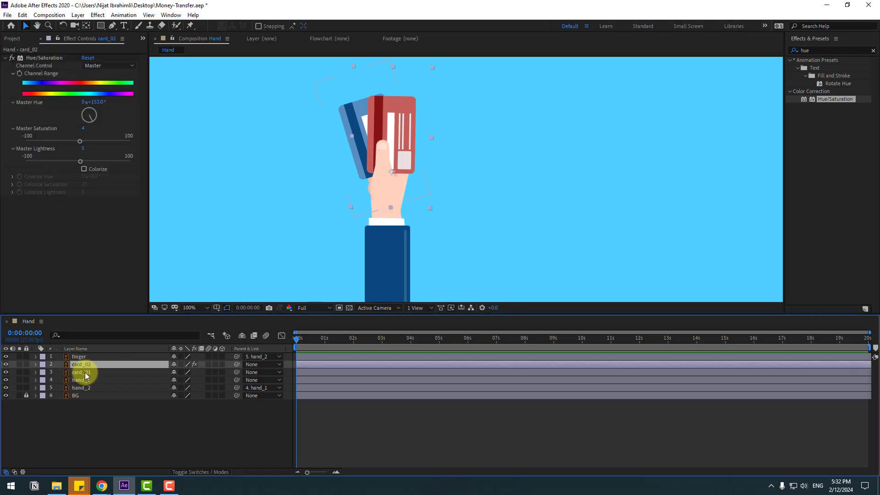
pyautogui.keyDown('ctrl'); pyautogui.click(85, 372); pyautogui.keyUp('ctrl')
pyautogui.moveTo(236, 365); pyautogui.dragTo(88, 385)
pyautogui.click(80, 419)
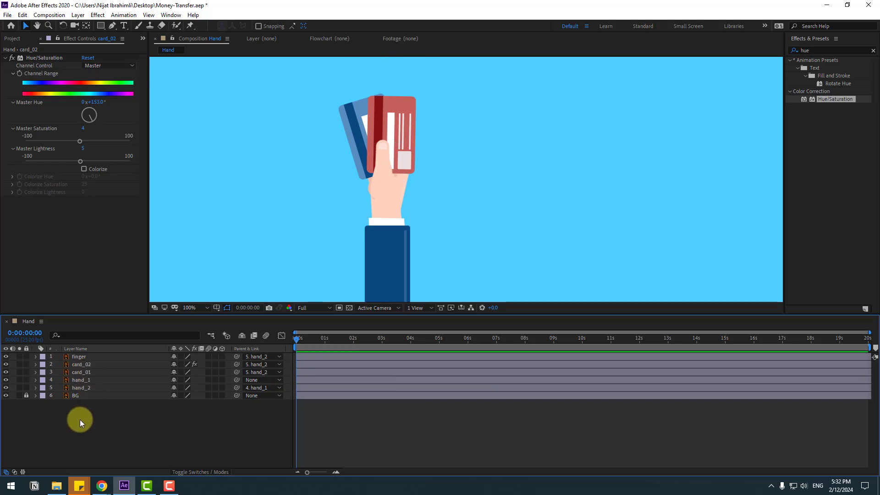
# - Scale up the hand_1 layer, move the arm down until its base lies below the composition's lower edge, and save the project
pyautogui.click(84, 380)
pyautogui.scroll(-2, 386, 197)
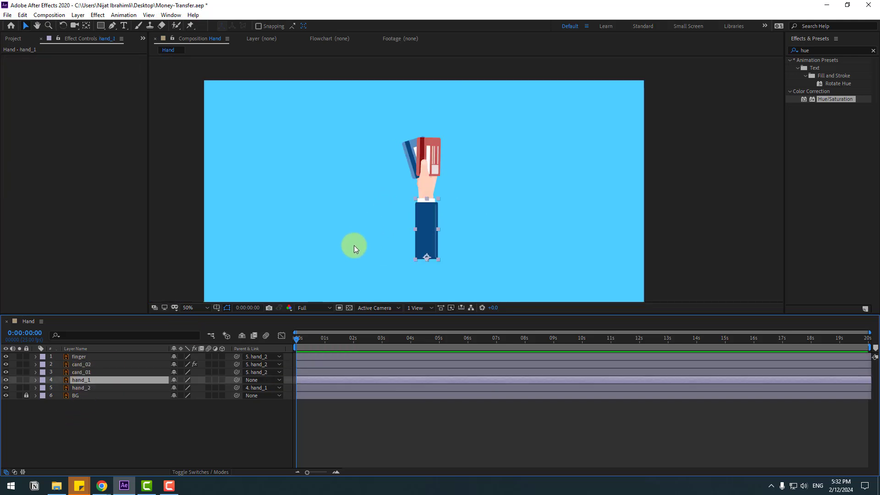
pyautogui.moveTo(354, 245); pyautogui.dragTo(347, 213)
pyautogui.scroll(-2, 353, 223)
pyautogui.press('s')
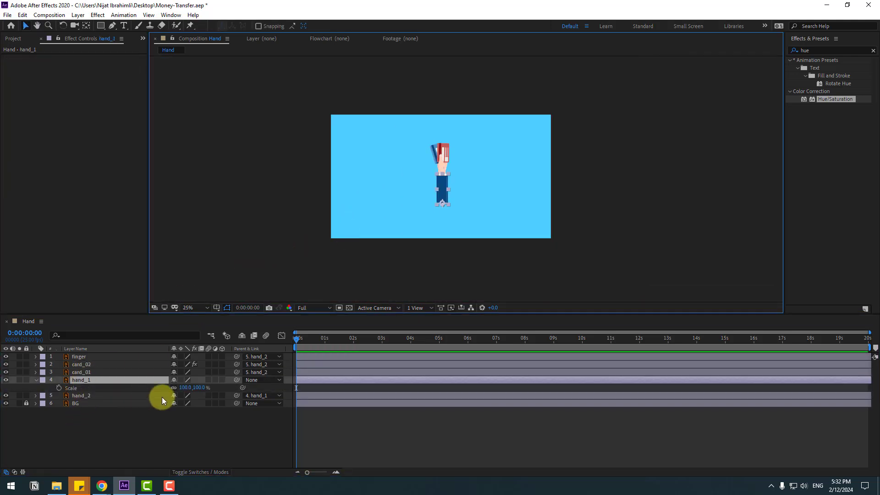
pyautogui.moveTo(186, 386); pyautogui.dragTo(221, 383)
pyautogui.moveTo(444, 202); pyautogui.dragTo(449, 224)
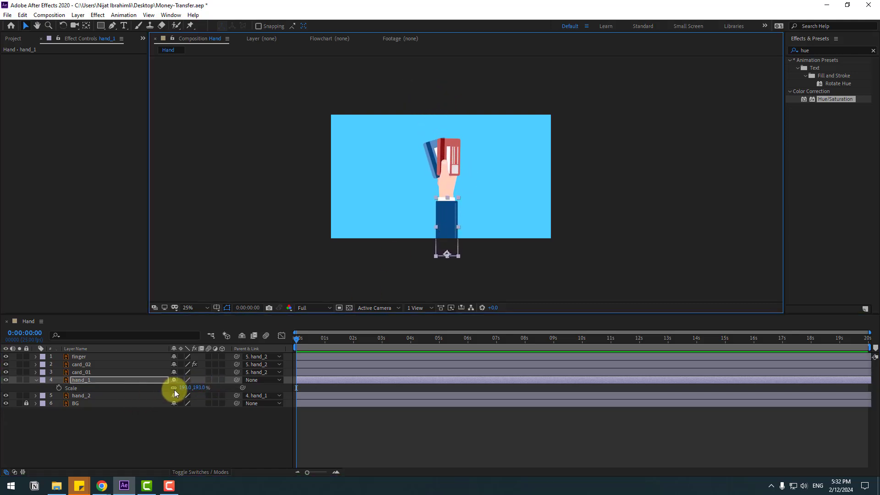
pyautogui.moveTo(178, 388); pyautogui.dragTo(193, 386)
pyautogui.moveTo(448, 223); pyautogui.dragTo(450, 233)
pyautogui.hotkey('ctrl', 's')
# - Set hand_1's rotation to -91° and start its rotation keyframes at 0:00:00:00
pyautogui.press('r')
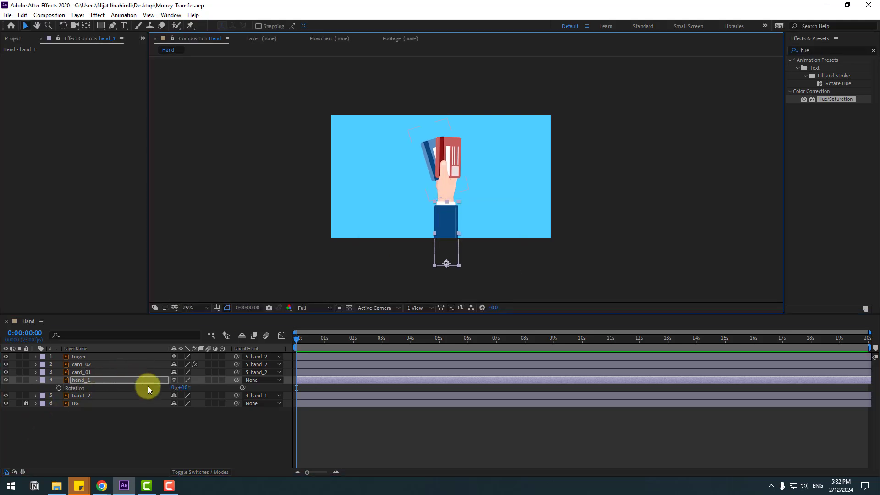
pyautogui.moveTo(183, 386); pyautogui.dragTo(154, 398)
pyautogui.click(59, 388)
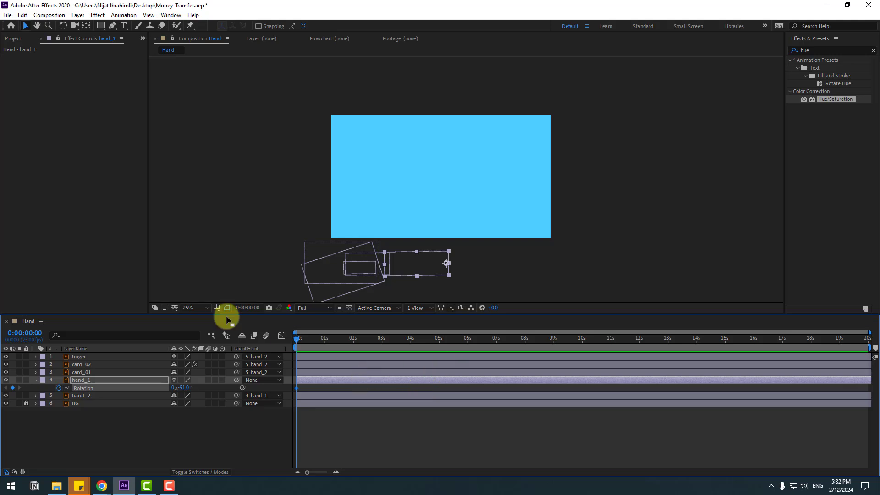
# - Go forward 10 frames to 0:00:00:10 and keyframe hand_1's rotation at 35°
pyautogui.click(247, 307)
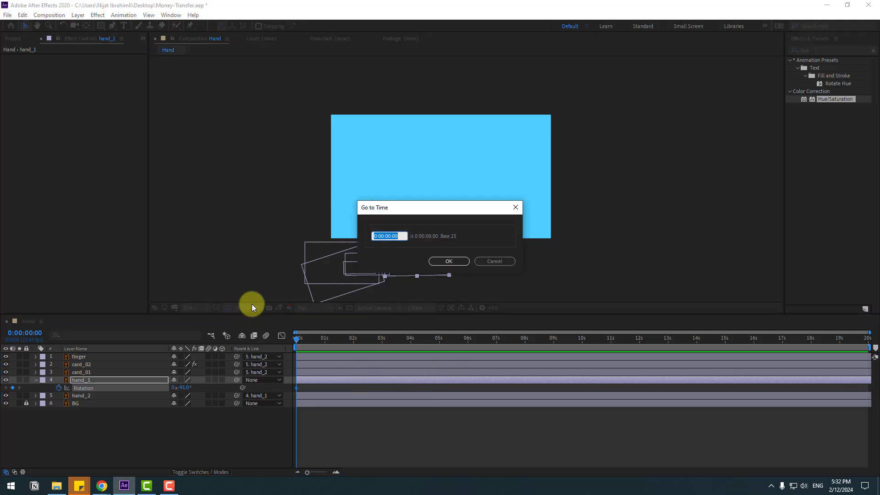
pyautogui.write('+10')
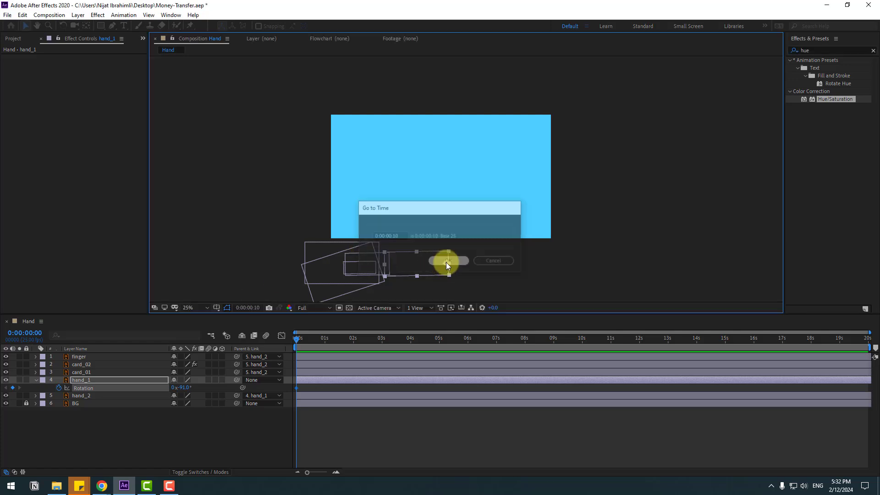
pyautogui.click(447, 262)
pyautogui.click(184, 388)
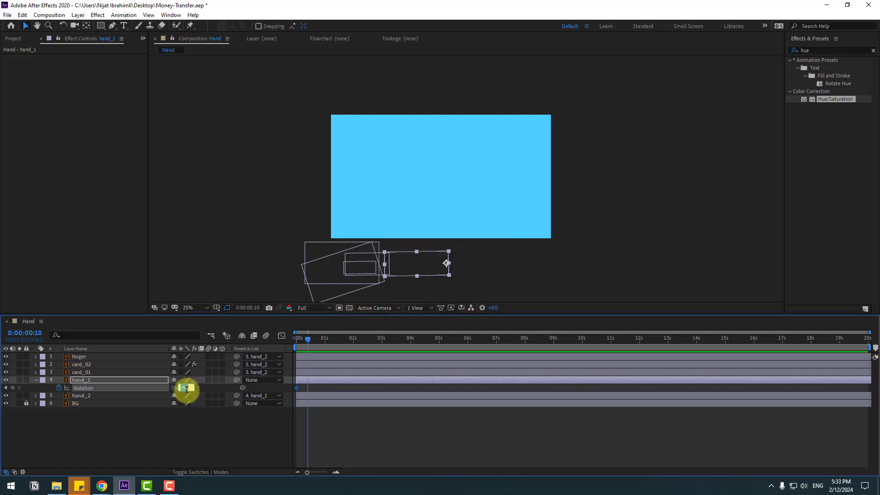
pyautogui.write('45')
pyautogui.press('Return')
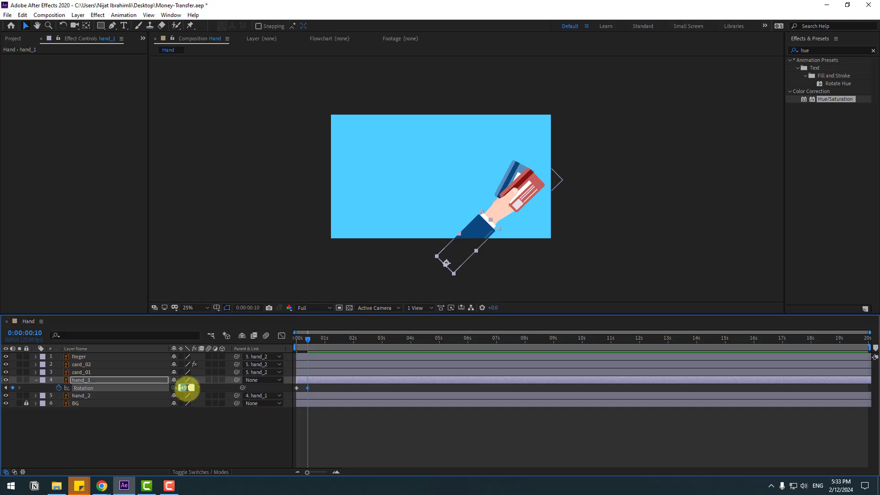
pyautogui.write('35')
pyautogui.press('Return')
# - Keyframe hand_1's rotation at -15° at 0:00:00:20
pyautogui.hotkey('shift', 'pagedown')
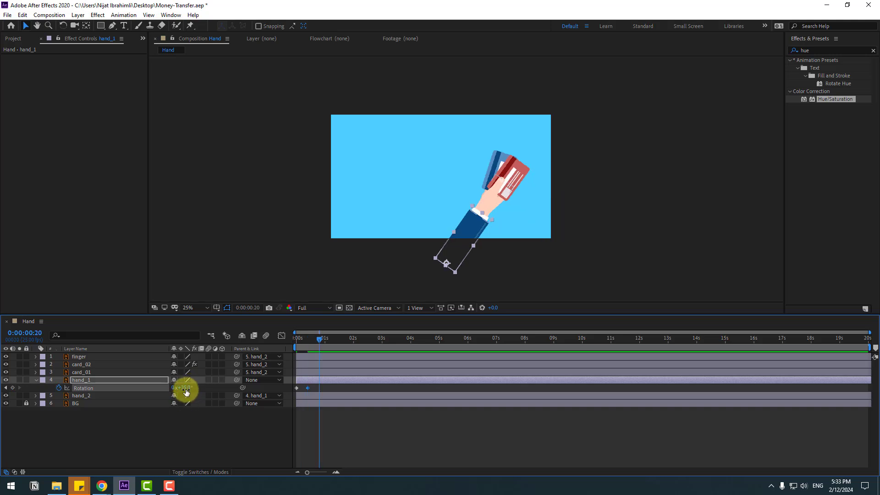
pyautogui.write('-15')
pyautogui.press('Return')
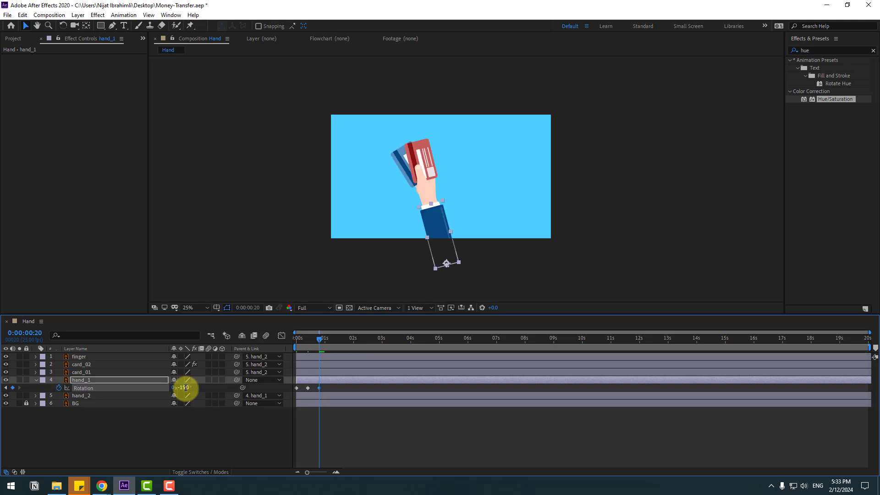
# - Keyframe hand_1's rotation with a small clockwise tilt at 0:00:01:05 and a smaller counterclockwise tilt at 0:00:01:15
pyautogui.hotkey('shift', 'pagedown')
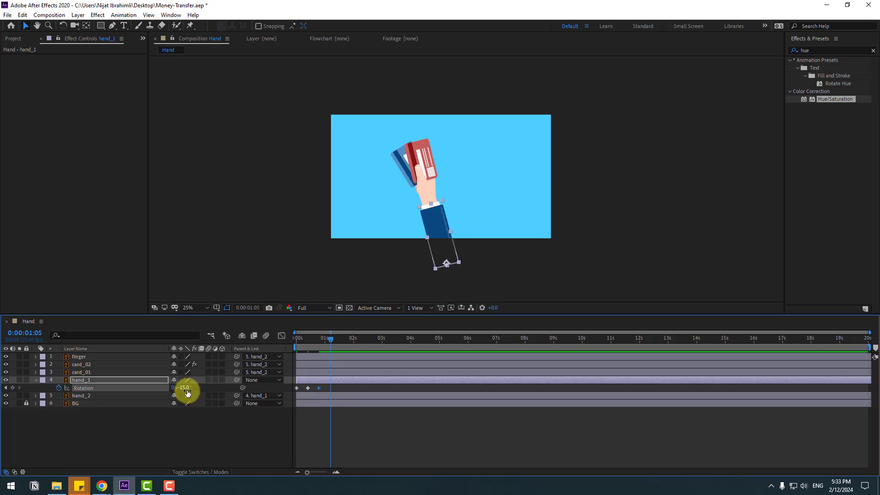
pyautogui.press('Return')
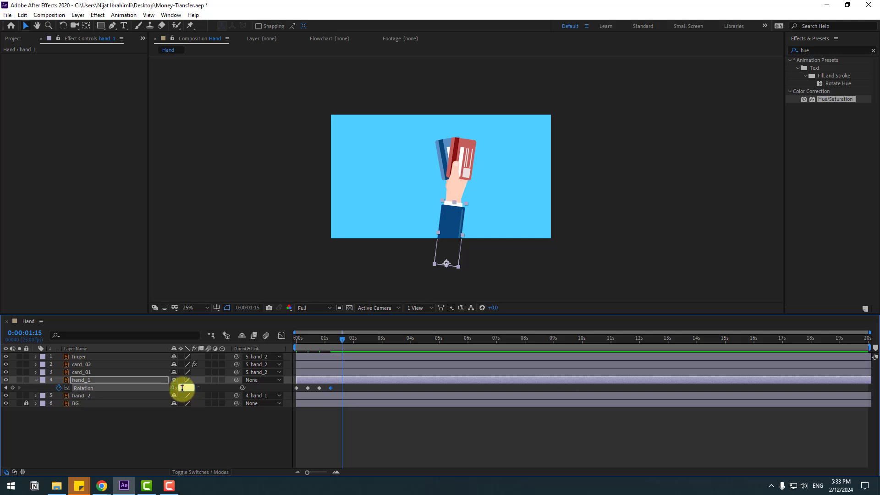
pyautogui.press('Return')
# - Keyframe hand_1's rotation at 0° at 0:00:02:00
pyautogui.hotkey('shift', 'pagedown')
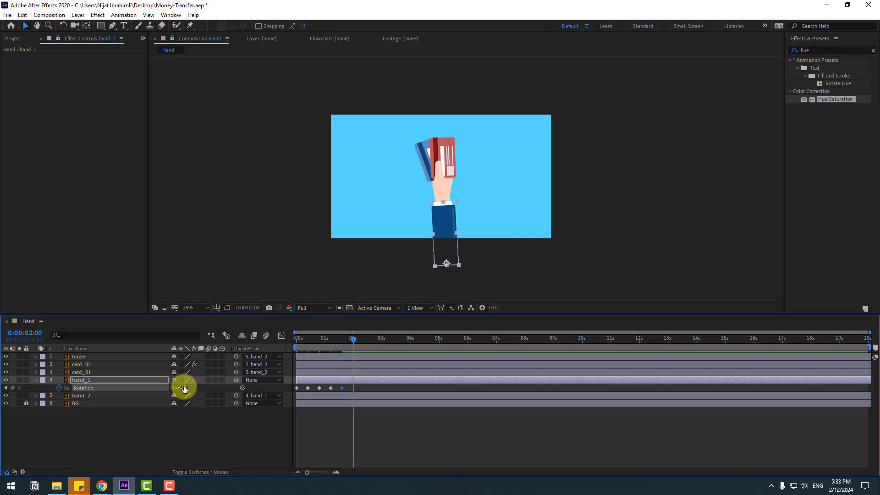
pyautogui.write('0')
pyautogui.press('Return')
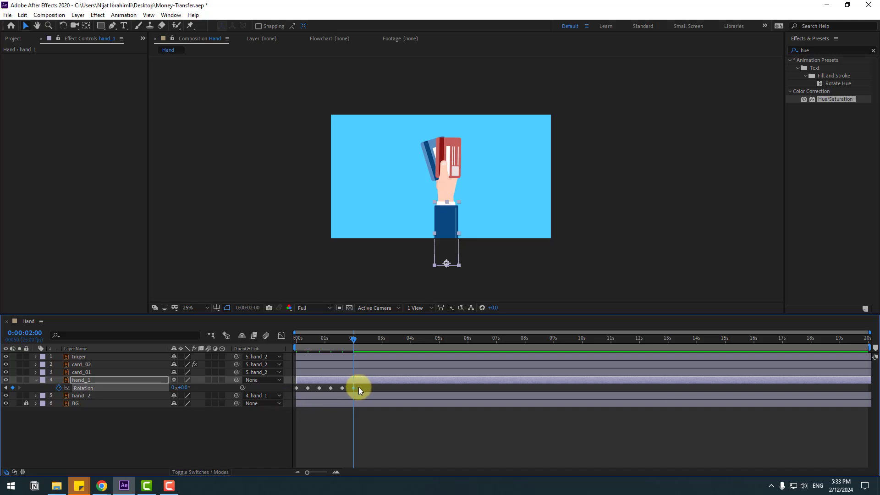
# - Apply Easy Ease to all of hand_1's rotation keyframes and preview the arm swing with the composition fitted to the view
pyautogui.moveTo(289, 391); pyautogui.dragTo(292, 391)
pyautogui.rightClick(295, 389)
pyautogui.moveTo(349, 381)
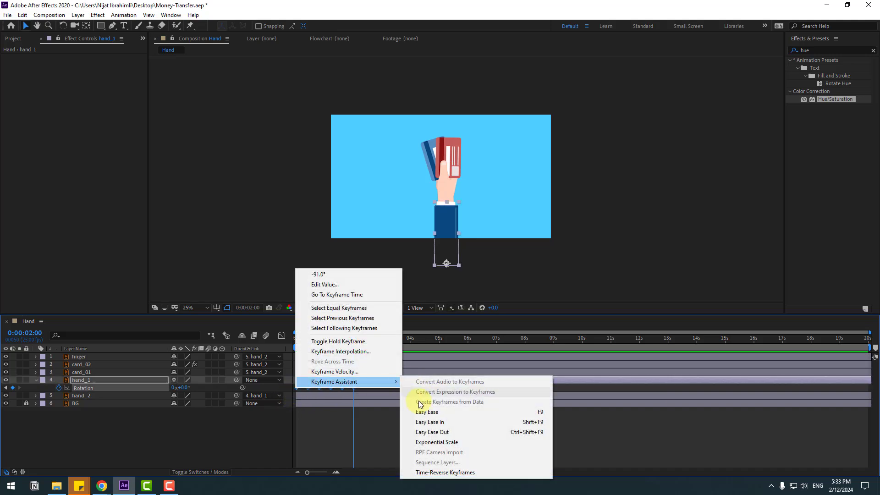
pyautogui.click(422, 412)
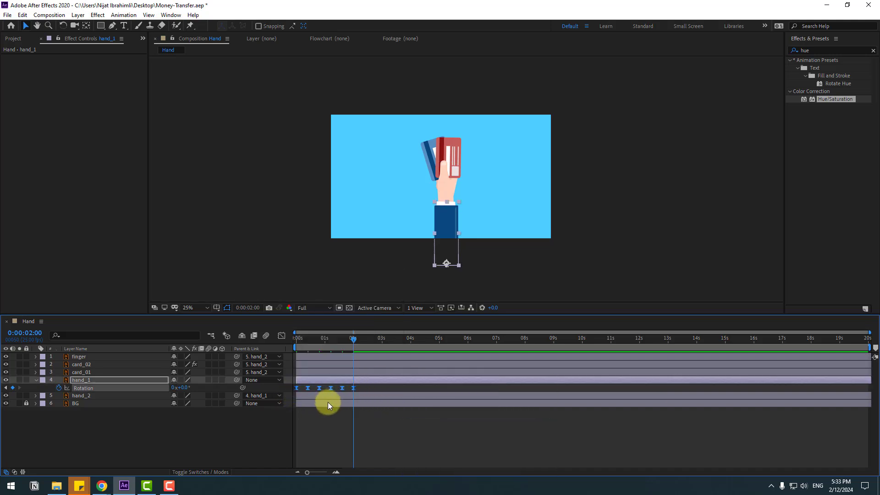
pyautogui.click(202, 311)
pyautogui.click(199, 325)
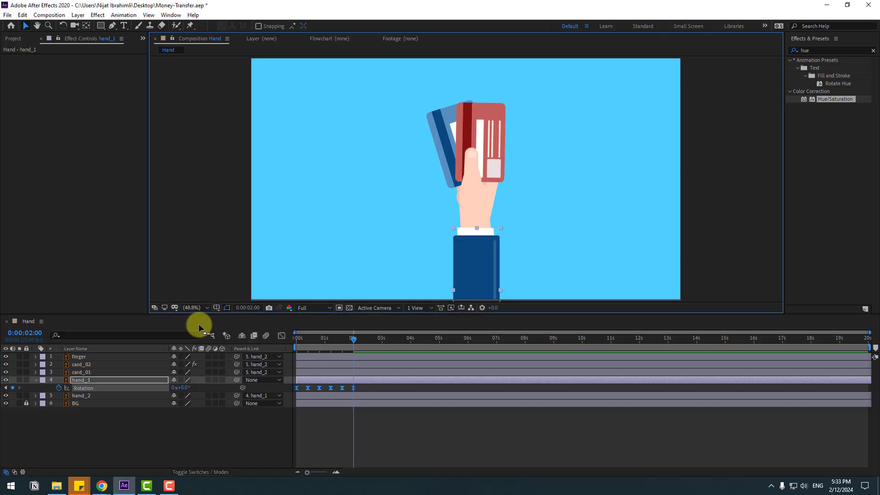
pyautogui.press('space')
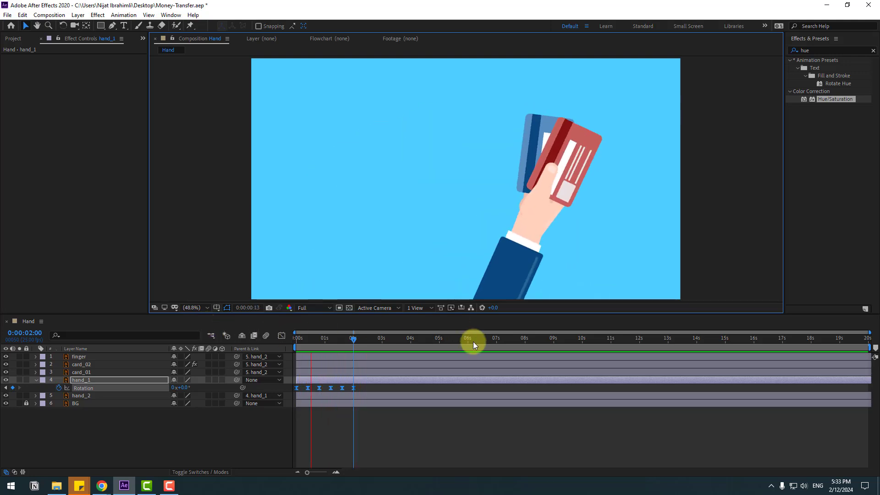
pyautogui.click(76, 377)
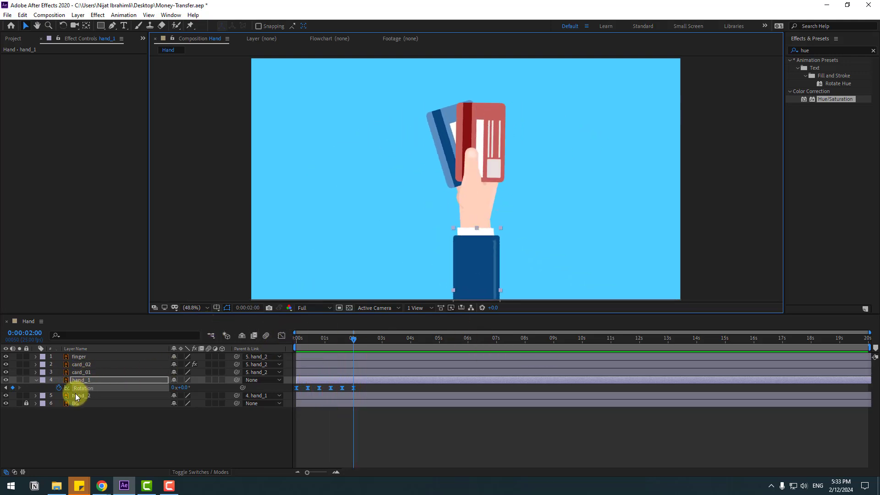
# - Start rotation keyframes on the hand_2 layer at 0:00:00:00 with a value of -10°
pyautogui.click(76, 396)
pyautogui.moveTo(352, 339); pyautogui.dragTo(296, 341)
pyautogui.scroll(-2, 359, 210)
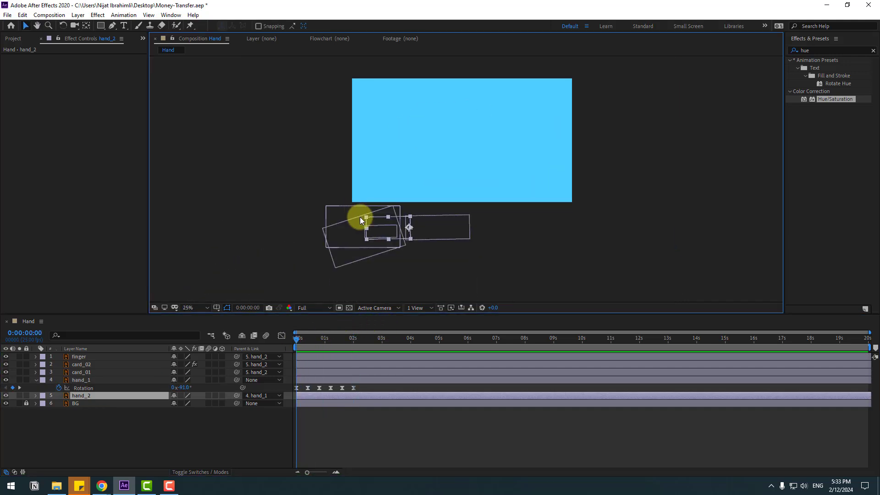
pyautogui.press('r')
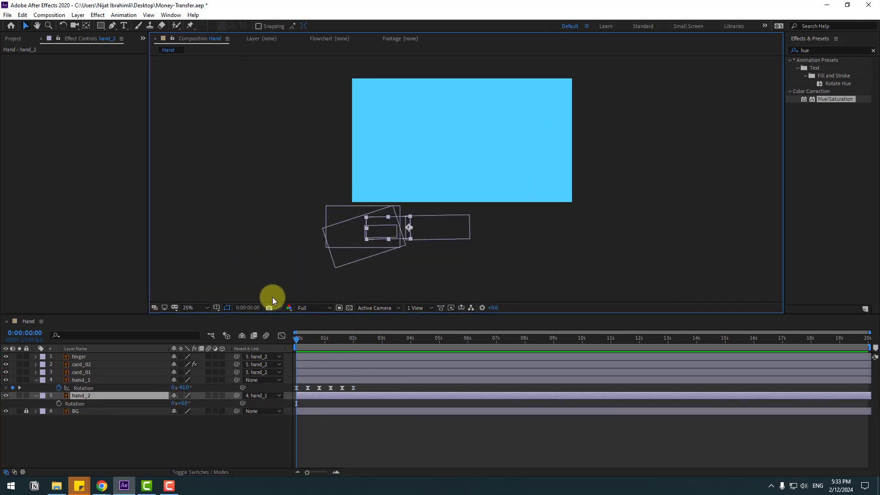
pyautogui.click(59, 403)
pyautogui.click(181, 403)
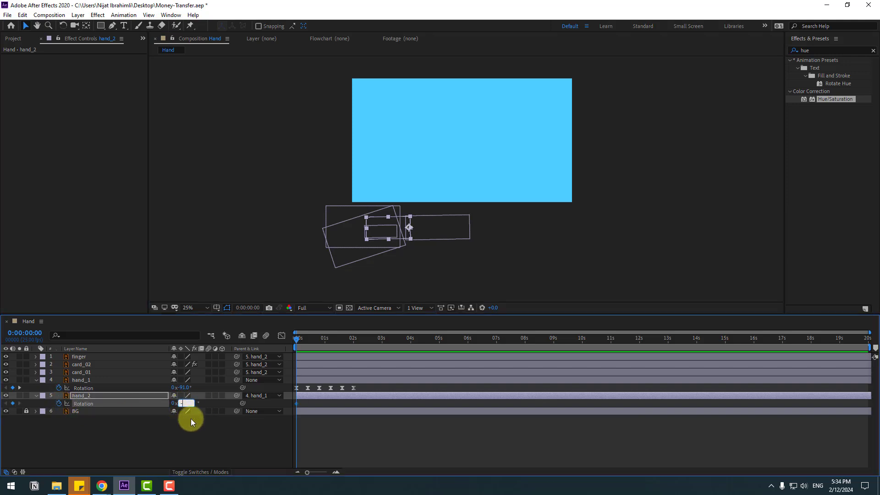
pyautogui.write('-10')
pyautogui.press('Return')
# - Keyframe hand_2's rotation at 5° at 0:00:00:10
pyautogui.press('space')
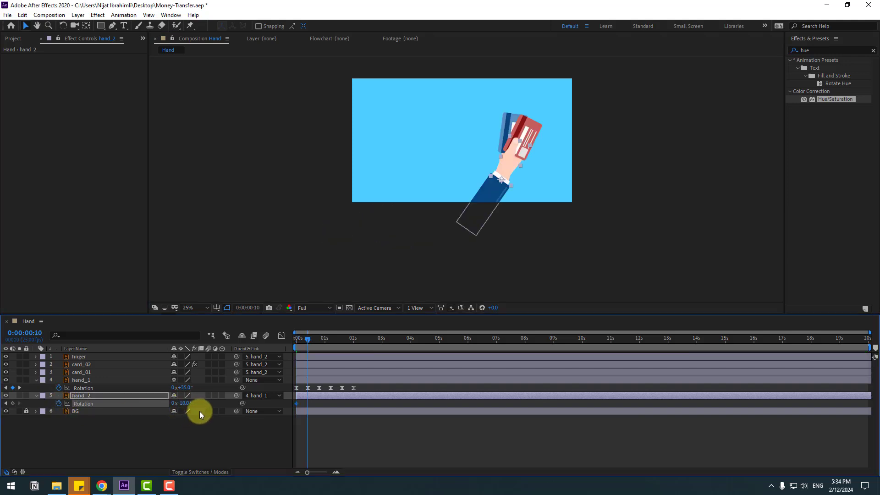
pyautogui.click(191, 403)
pyautogui.write('5')
pyautogui.press('Return')
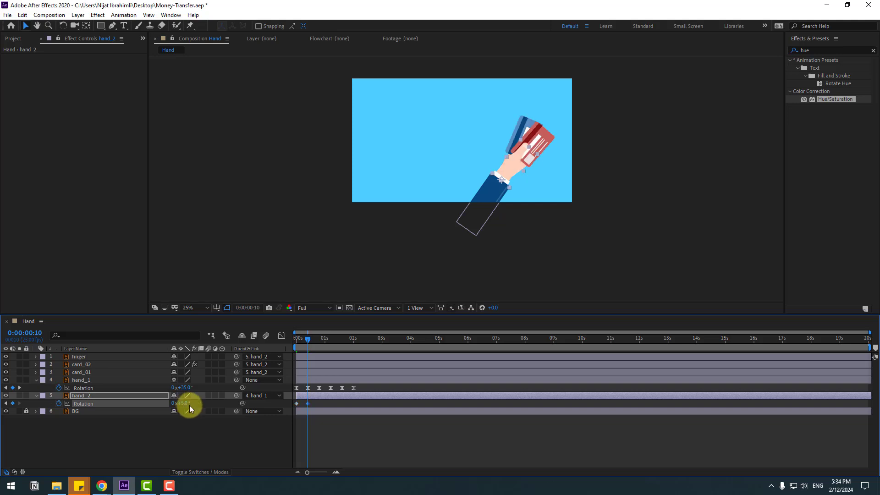
# - Keyframe hand_2's rotation at -2.5° at 0:00:00:20
pyautogui.hotkey('shift', 'pagedown')
pyautogui.click(185, 403)
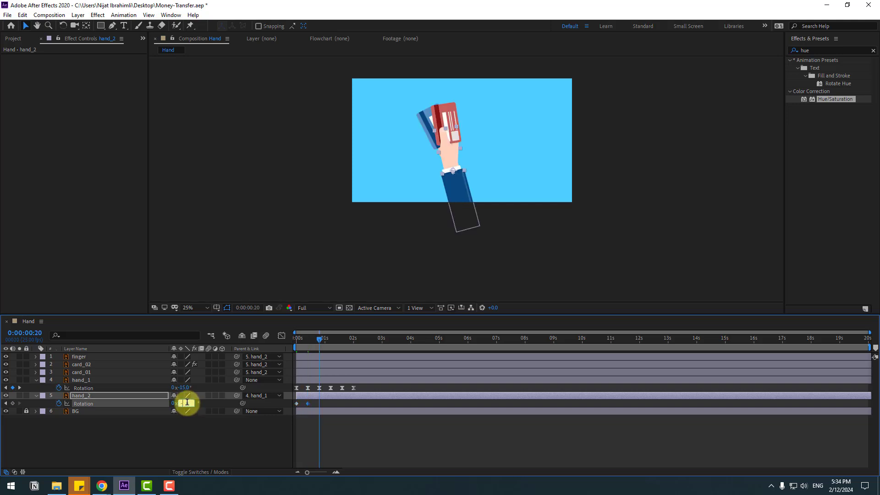
pyautogui.write('-2.5')
pyautogui.press('Return')
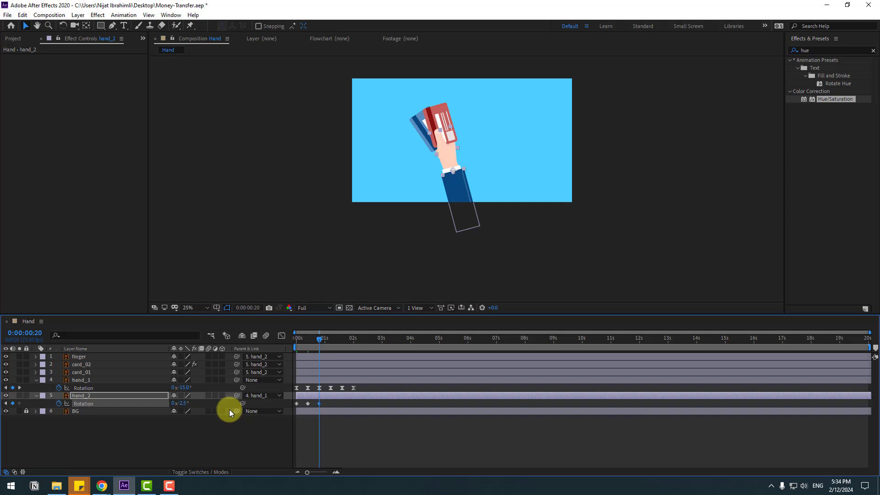
# - Keyframe hand_2's rotation at 1° at 0:00:01:05, -0.5° at 0:00:01:15 and 0° at 0:00:02:00
pyautogui.hotkey('shift', 'pagedown')
pyautogui.click(185, 404)
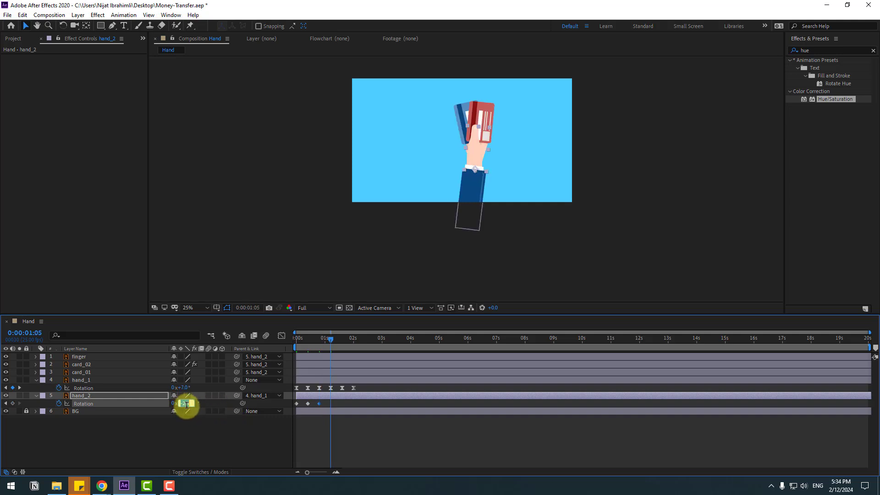
pyautogui.press('Return')
pyautogui.hotkey('shift', 'pagedown')
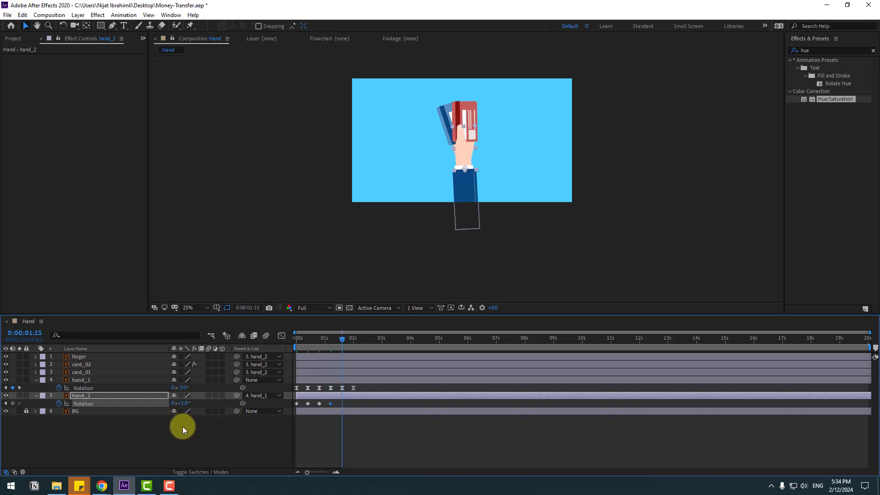
pyautogui.click(185, 407)
pyautogui.press('Return')
pyautogui.hotkey('shift', 'pagedown')
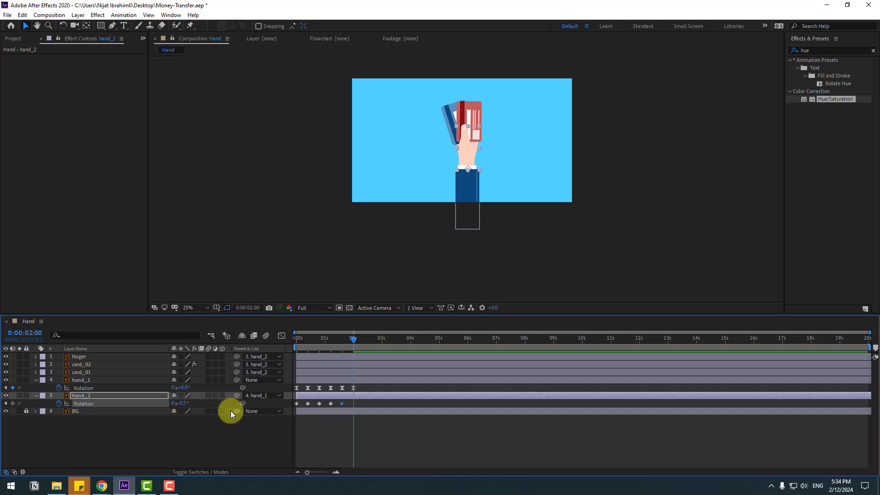
pyautogui.hotkey('ctrl', 'v')
# - Apply Easy Ease to all of hand_2's rotation keyframes and preview the combined arm and hand motion
pyautogui.moveTo(358, 405); pyautogui.dragTo(299, 406)
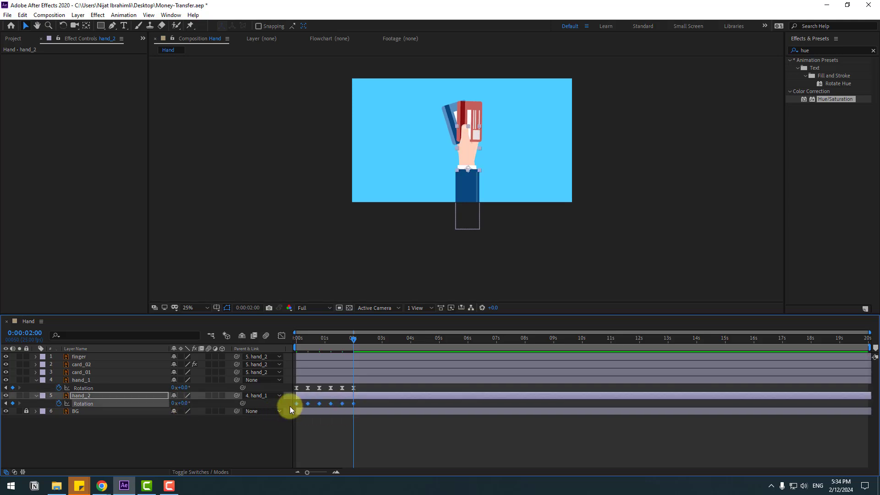
pyautogui.rightClick(296, 406)
pyautogui.moveTo(311, 400)
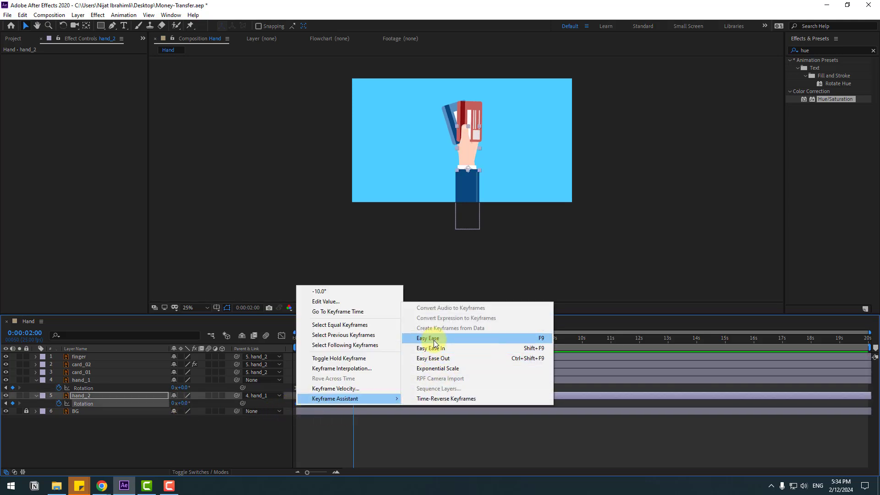
pyautogui.click(432, 339)
pyautogui.press('space')
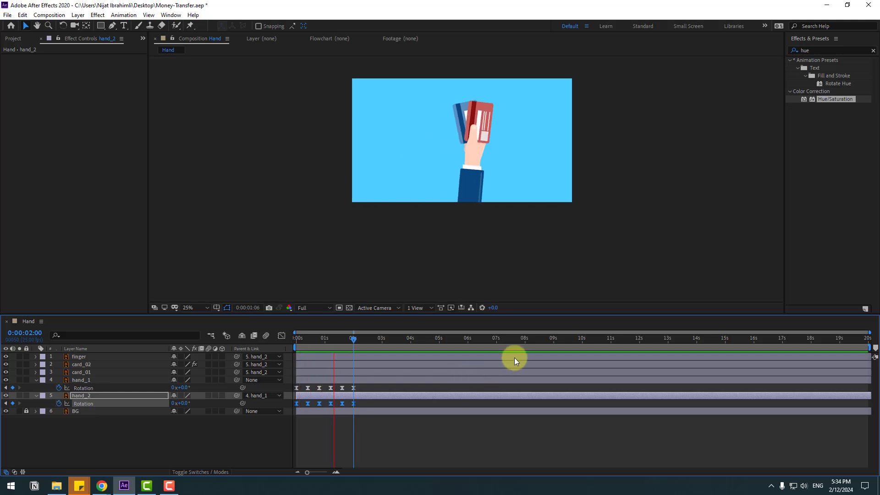
pyautogui.press('space')
# - Start rotation keyframes on the finger layer at 0:00:00:10 with a value of 10°
pyautogui.scroll(2, 471, 175)
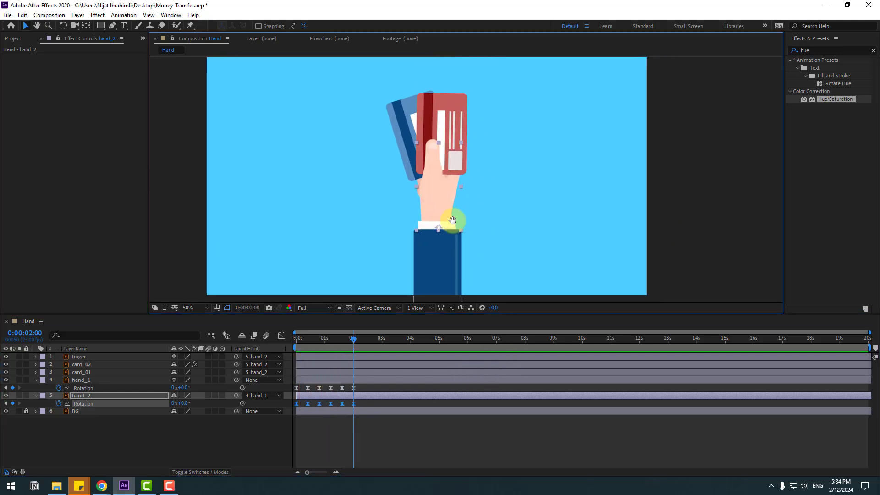
pyautogui.click(427, 186)
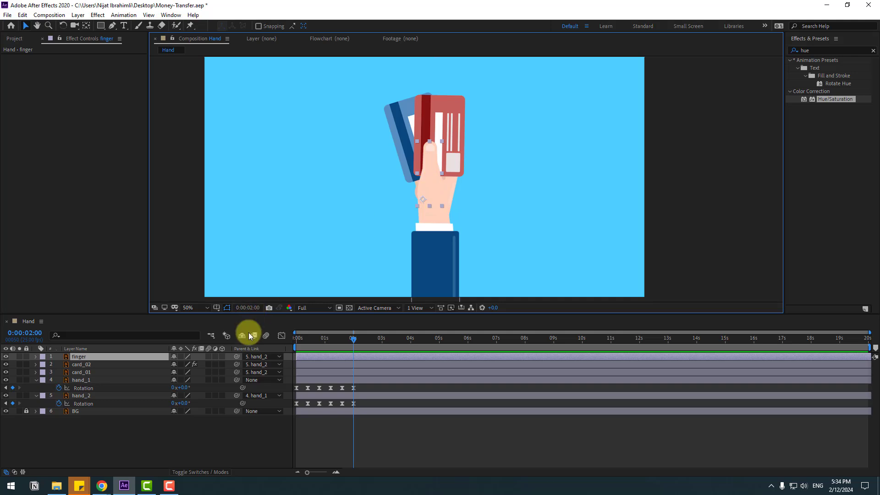
pyautogui.press('r')
pyautogui.moveTo(335, 342); pyautogui.dragTo(308, 340)
pyautogui.click(58, 365)
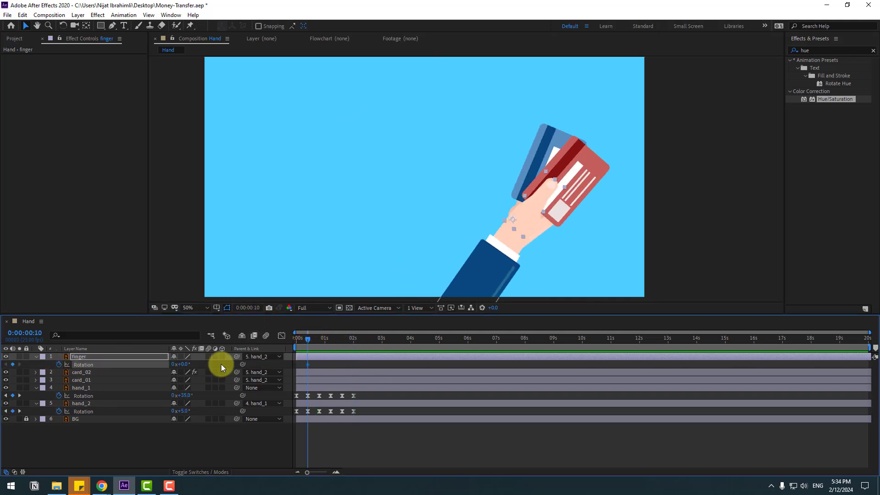
pyautogui.moveTo(183, 365); pyautogui.dragTo(183, 360)
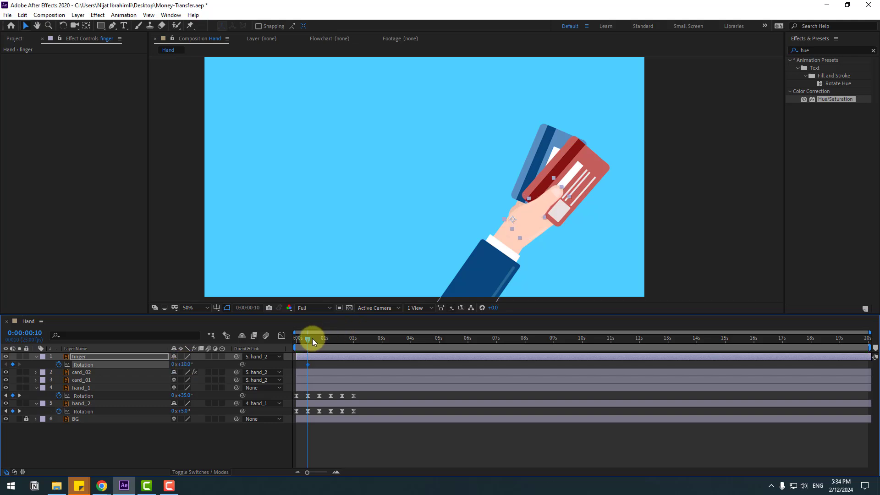
# - Keyframe a counter-rotation of the finger at 0:00:00:20 and a rotation of 2° at 0:00:01:04
pyautogui.moveTo(311, 338); pyautogui.dragTo(319, 338)
pyautogui.moveTo(183, 363); pyautogui.dragTo(180, 363)
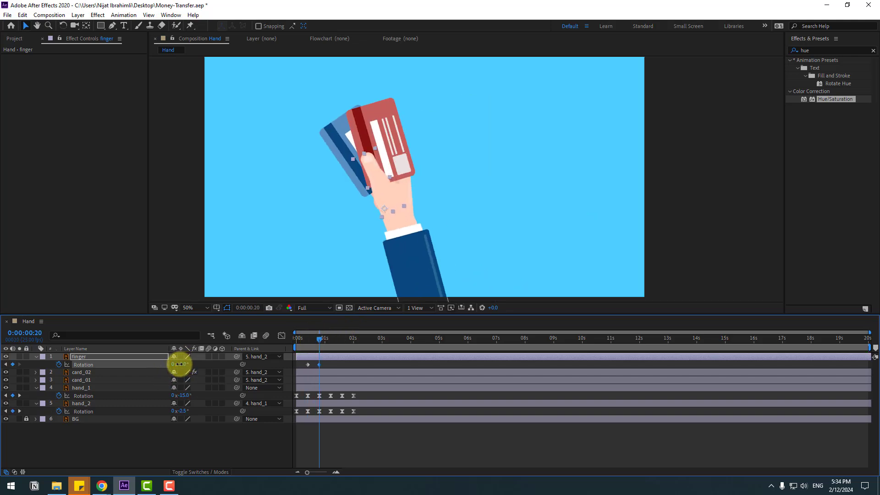
pyautogui.moveTo(326, 338); pyautogui.dragTo(329, 338)
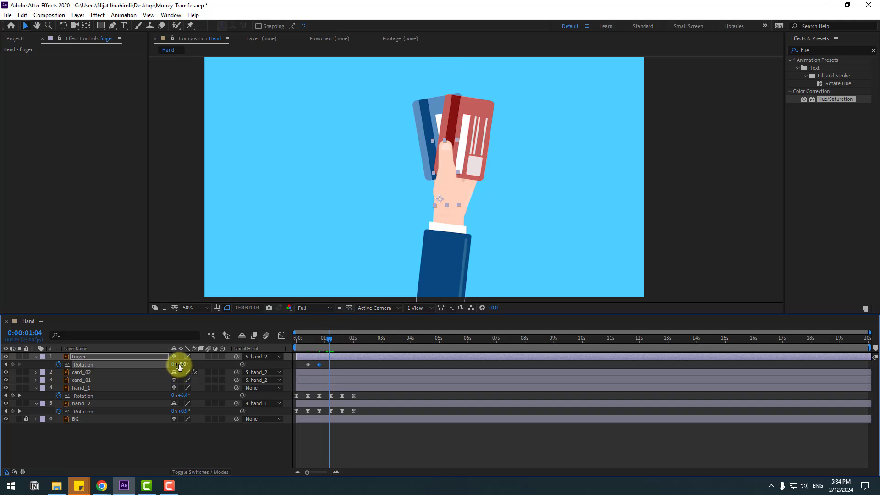
pyautogui.moveTo(180, 364); pyautogui.dragTo(184, 363)
# - Keyframe the finger's rotation at -4° at 0:00:01:17 and back to 0° at 0:00:02:00
pyautogui.moveTo(339, 339); pyautogui.dragTo(344, 338)
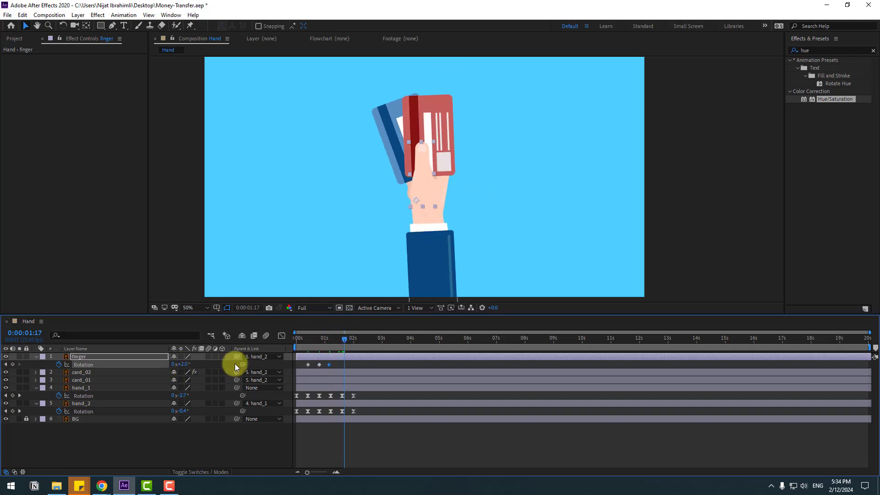
pyautogui.moveTo(188, 365); pyautogui.dragTo(203, 363)
pyautogui.click(352, 340)
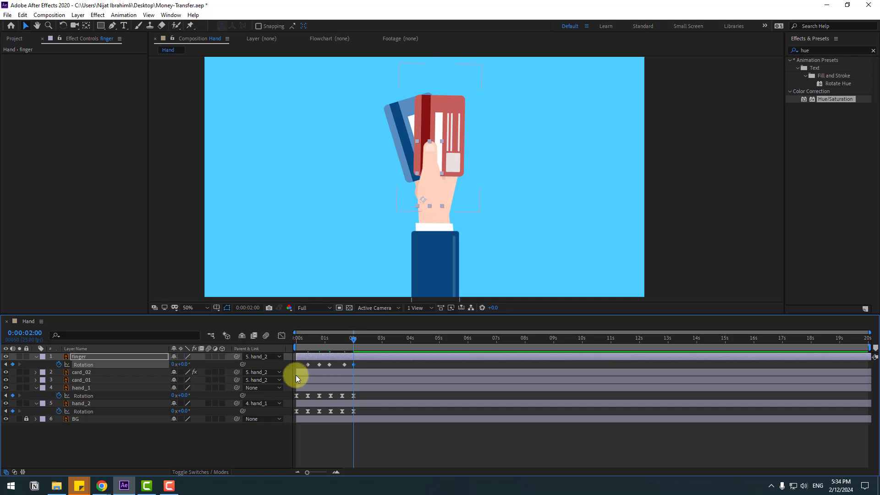
# - Apply Easy Ease to all of the finger's rotation keyframes and preview the animation
pyautogui.moveTo(361, 364); pyautogui.dragTo(296, 367)
pyautogui.rightClick(307, 365)
pyautogui.moveTo(349, 358)
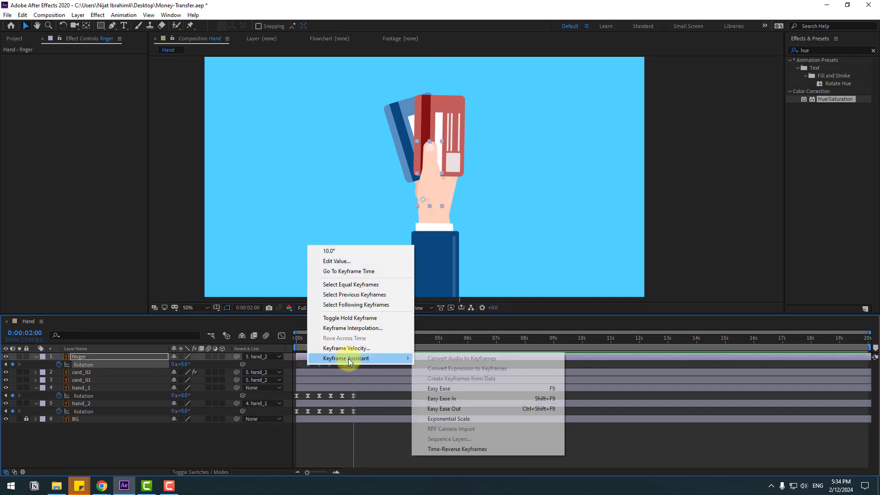
pyautogui.click(443, 394)
pyautogui.press('space')
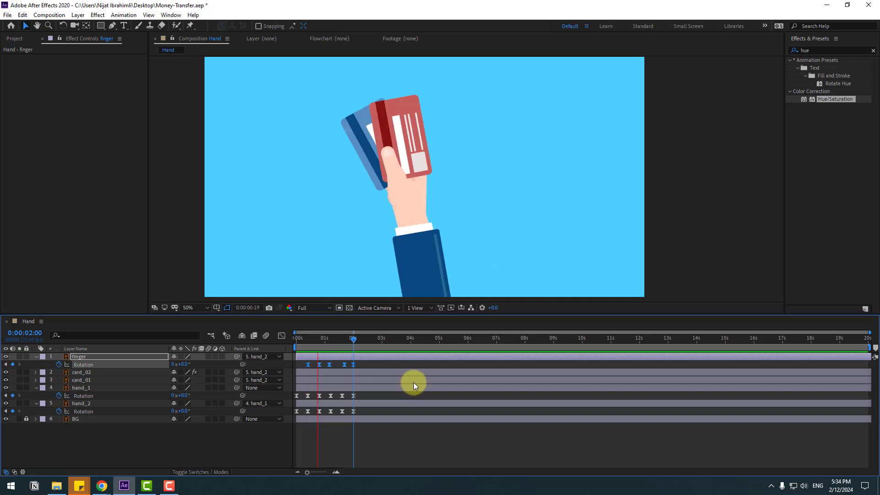
pyautogui.press('space')
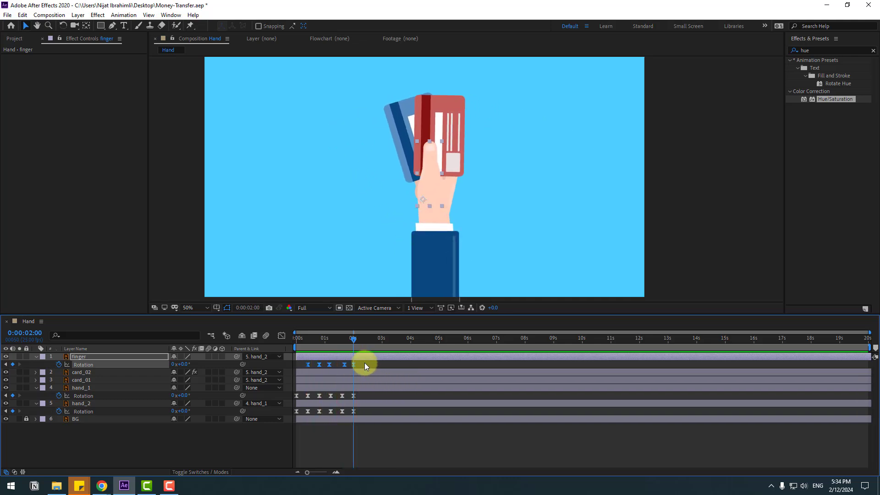
# - Spread the finger's rotation keyframes over a longer span, from before 0:00:00:10 to past 0:00:02:00, and preview the timing
pyautogui.moveTo(364, 362)
pyautogui.mouseDown()
pyautogui.moveTo(304, 370)
pyautogui.moveTo(359, 365)
pyautogui.mouseUp()
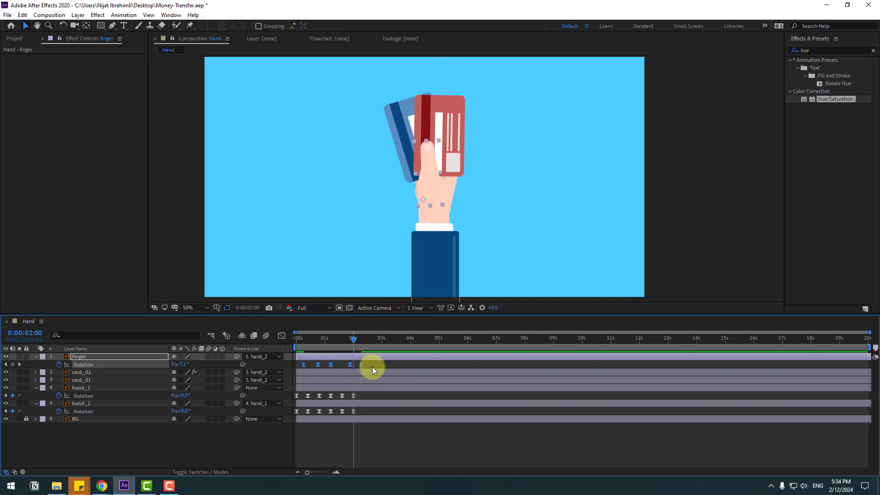
pyautogui.press('space')
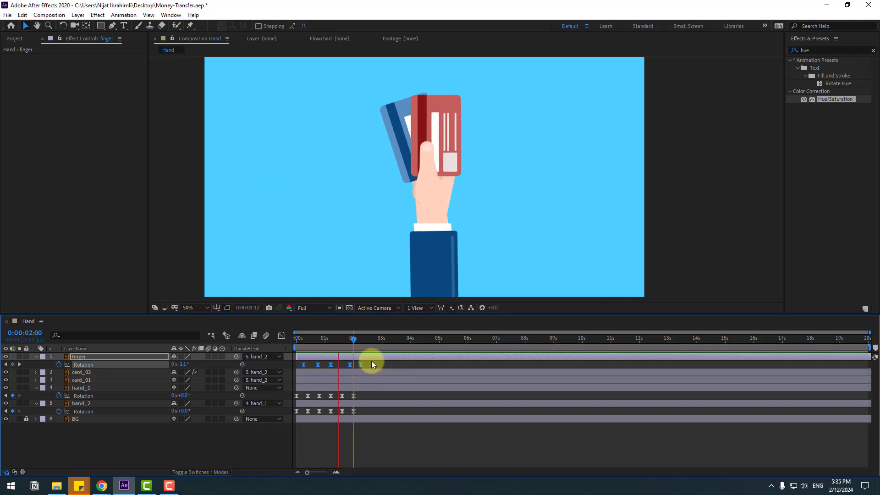
pyautogui.press('space')
# - Shift all the finger's rotation keyframes later together, with the fourth one at 0:00:02:03, and preview the motion
pyautogui.moveTo(351, 366); pyautogui.dragTo(356, 364)
pyautogui.press('space')
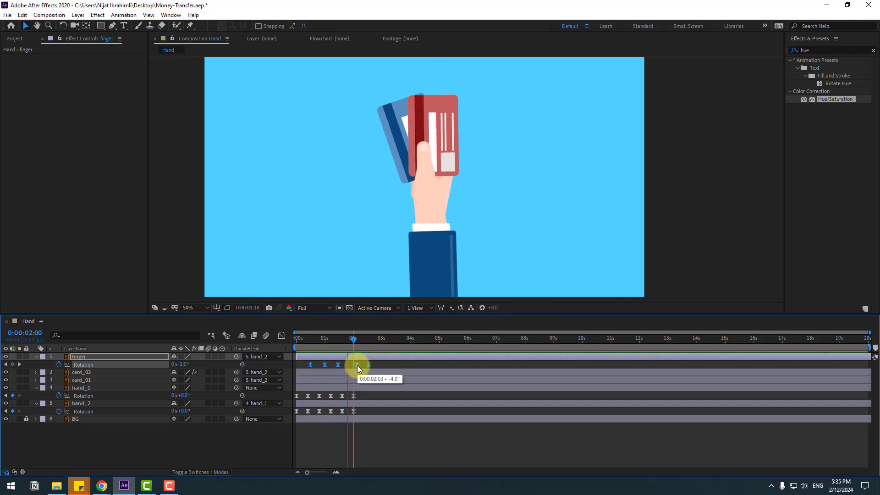
pyautogui.press('space')
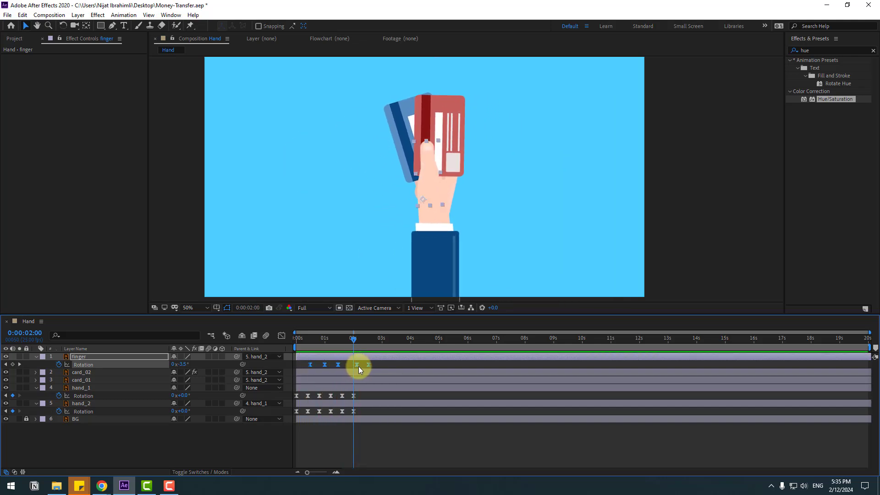
# - Move only the finger's fourth rotation keyframe slightly earlier, to just before 0:00:02:00, and preview the result
pyautogui.click(376, 364)
pyautogui.moveTo(358, 366); pyautogui.dragTo(354, 367)
pyautogui.press('space')
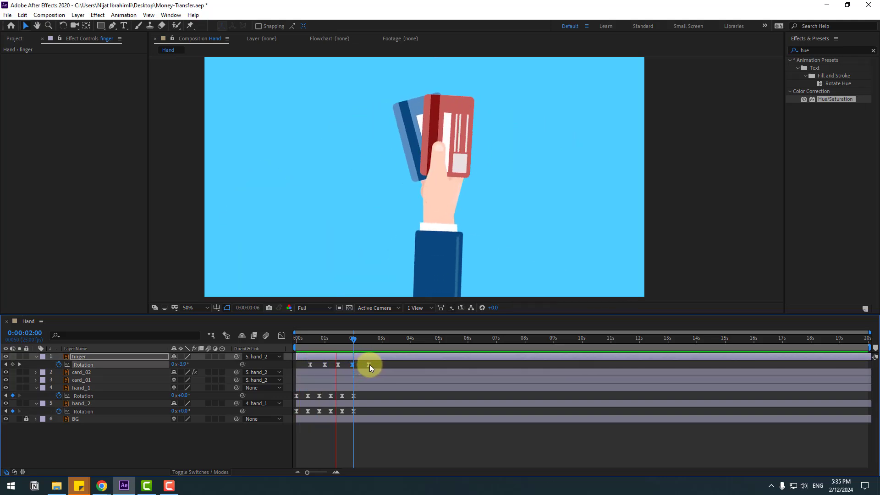
pyautogui.press('space')
# - Add a 0° rotation keyframe to hand_1 at 0:00:03:09 and keyframe its rotation at -31° at 0:00:03:19
pyautogui.moveTo(372, 341); pyautogui.dragTo(392, 341)
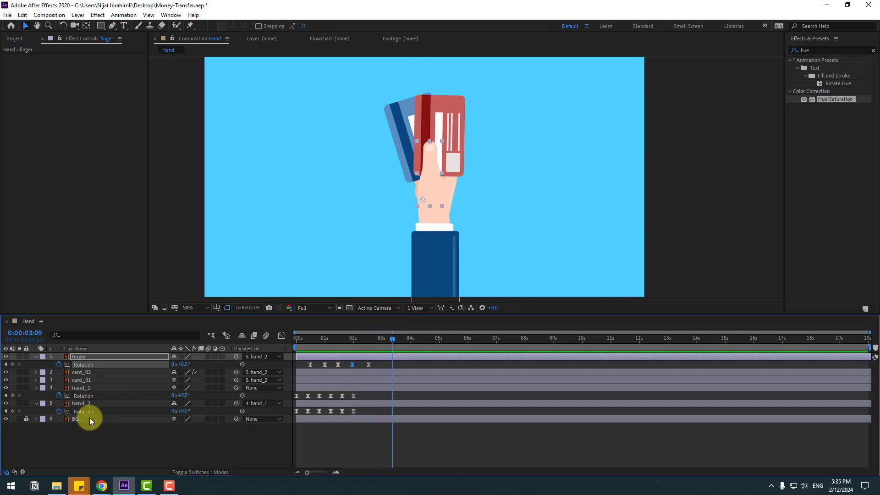
pyautogui.click(80, 388)
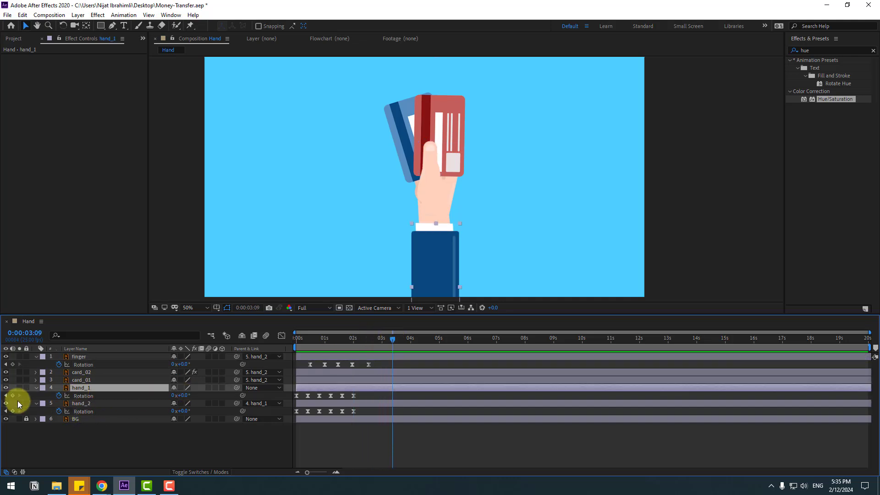
pyautogui.click(13, 395)
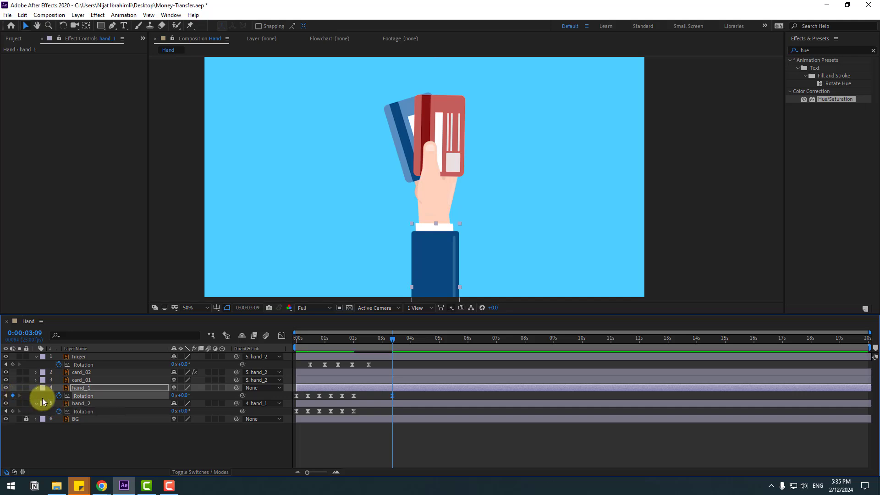
pyautogui.hotkey('shift', 'pagedown')
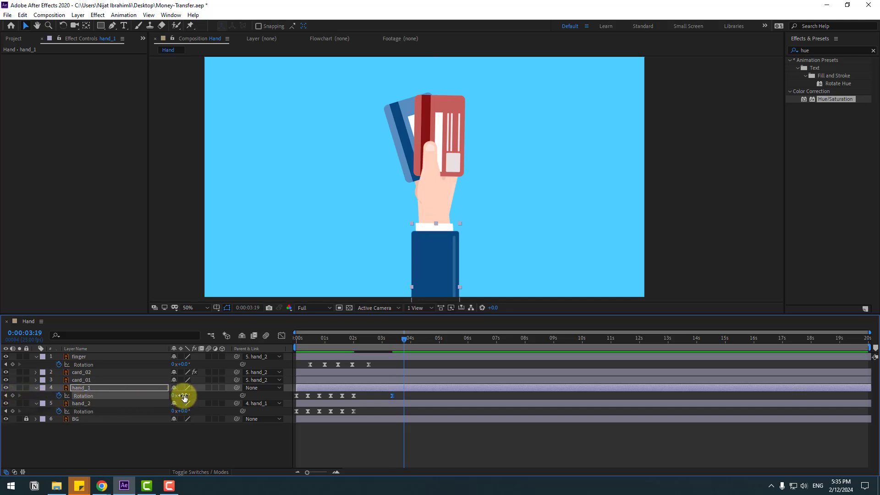
pyautogui.moveTo(177, 395); pyautogui.dragTo(173, 399)
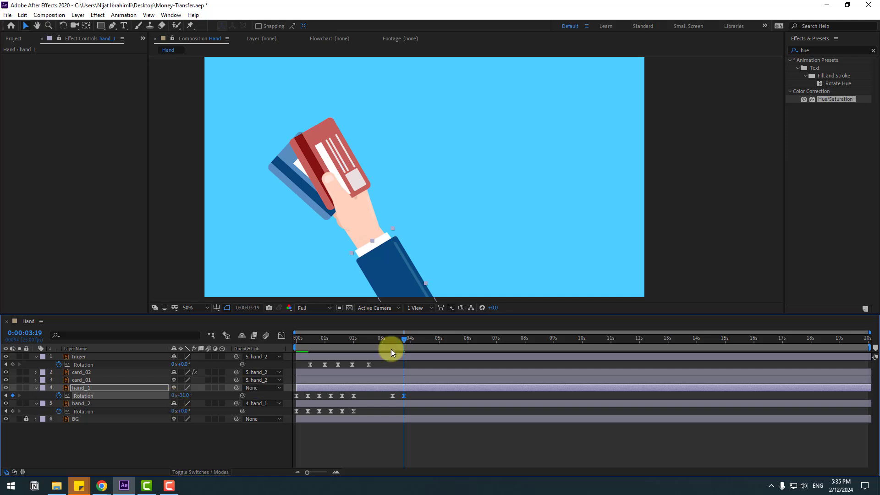
# - Add a 0° rotation keyframe to hand_2 at 0:00:03:09 and keyframe its rotation at -15° at 0:00:03:19
pyautogui.moveTo(403, 339); pyautogui.dragTo(392, 339)
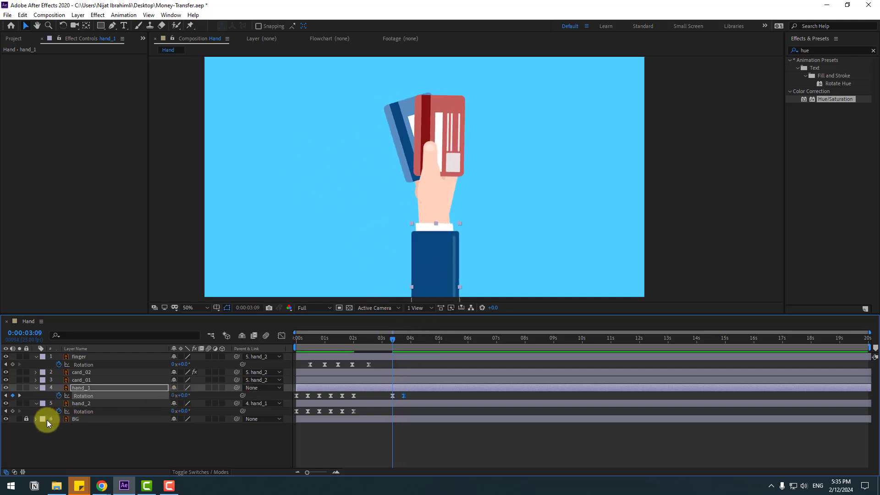
pyautogui.click(13, 411)
pyautogui.moveTo(397, 339); pyautogui.dragTo(403, 339)
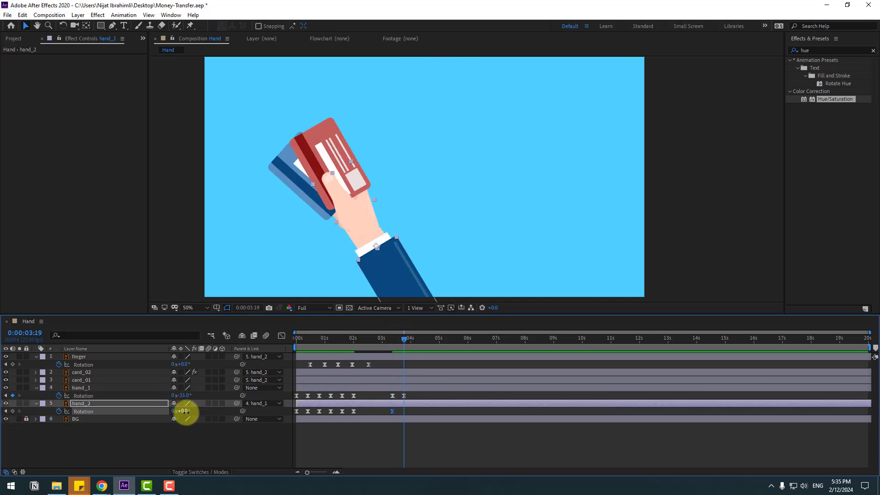
pyautogui.moveTo(181, 411); pyautogui.dragTo(175, 410)
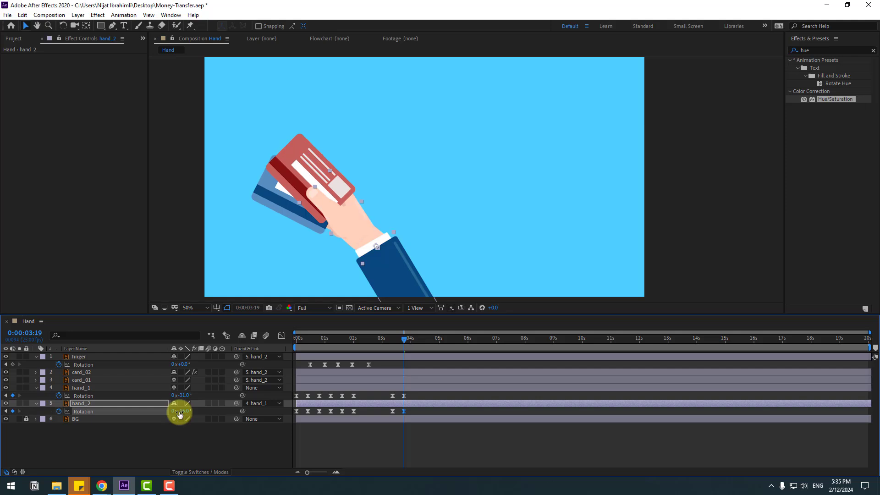
# - At 0:00:04:06, keyframe hand_1's rotation at 28° and hand_2's rotation at 18°
pyautogui.moveTo(387, 338); pyautogui.dragTo(415, 340)
pyautogui.hotkey('shift', 'pagedown')
pyautogui.click(240, 442)
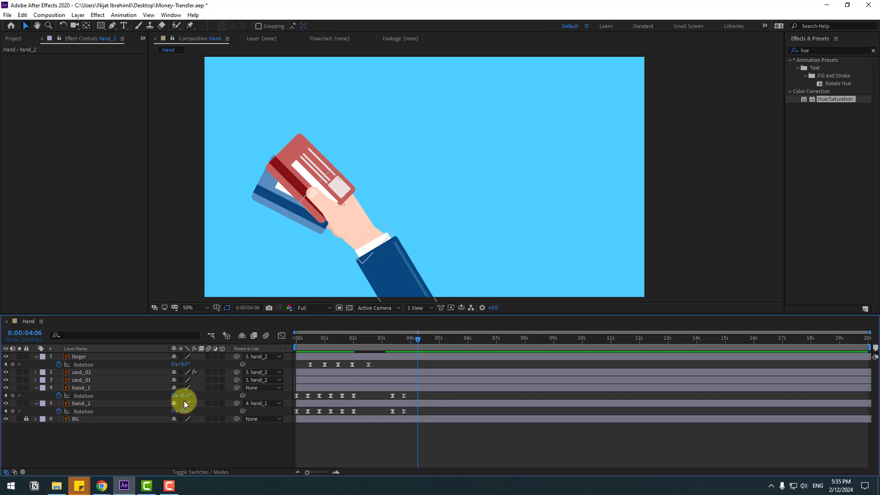
pyautogui.moveTo(184, 395); pyautogui.dragTo(200, 414)
pyautogui.click(177, 425)
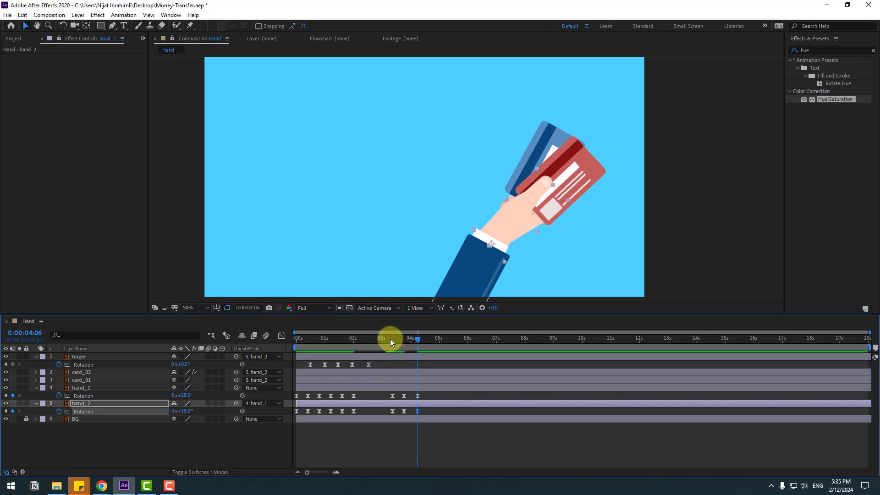
# - In the speed graph, increase the outgoing influence of hand_1's and hand_2's rotation keyframes at 0:00:03:09 so the backward swing accelerates late
pyautogui.moveTo(392, 340); pyautogui.dragTo(420, 342)
pyautogui.moveTo(423, 396); pyautogui.dragTo(389, 413)
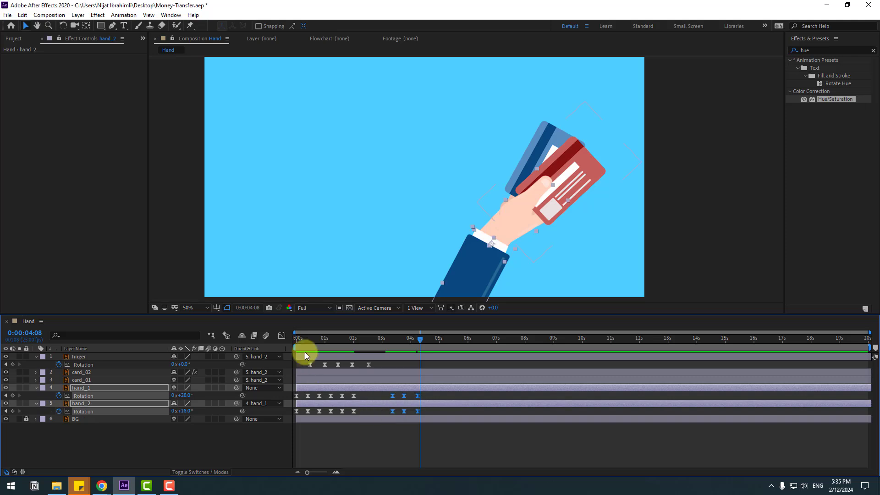
pyautogui.click(282, 335)
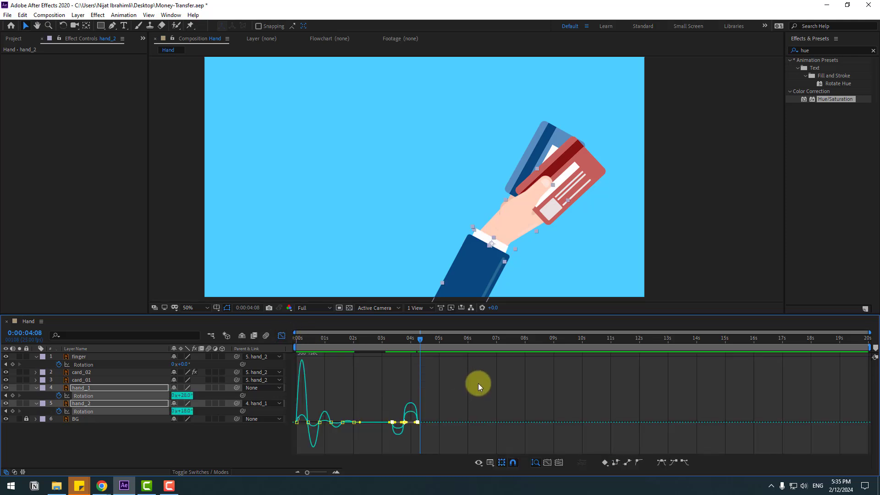
pyautogui.scroll(5, 478, 383)
pyautogui.moveTo(336, 382); pyautogui.dragTo(376, 384)
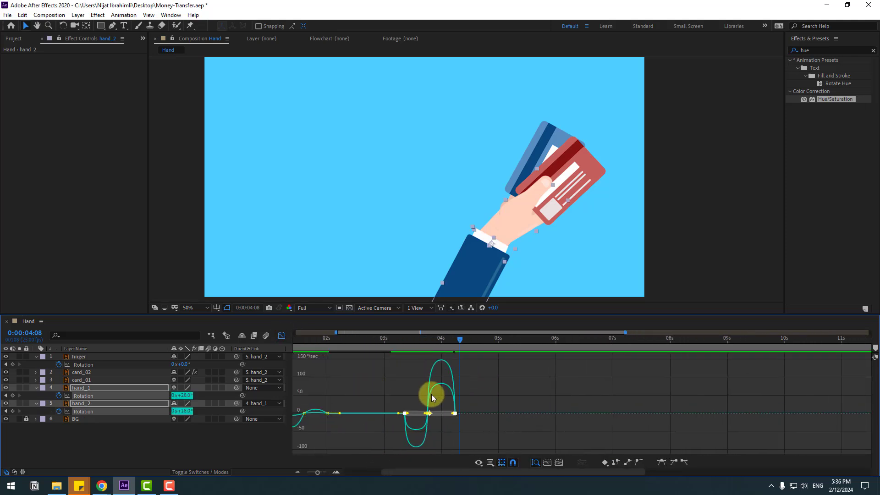
pyautogui.click(477, 399)
pyautogui.click(395, 338)
pyautogui.scroll(4, 439, 403)
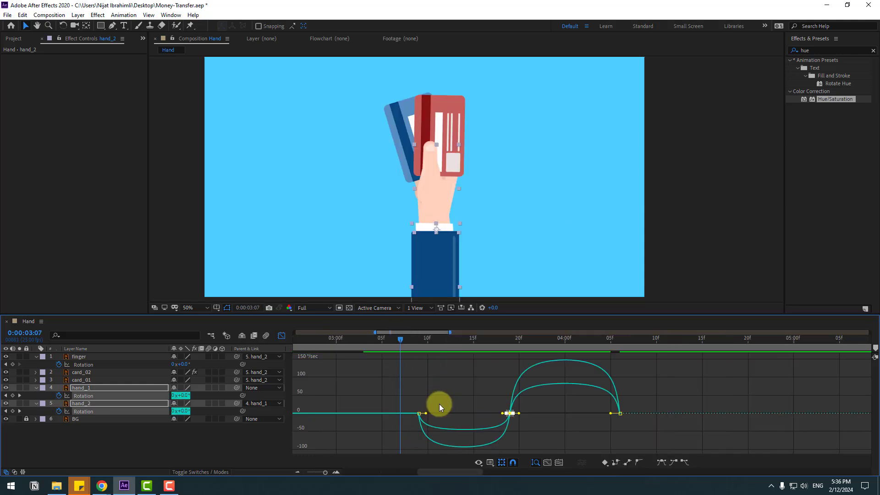
pyautogui.click(418, 414)
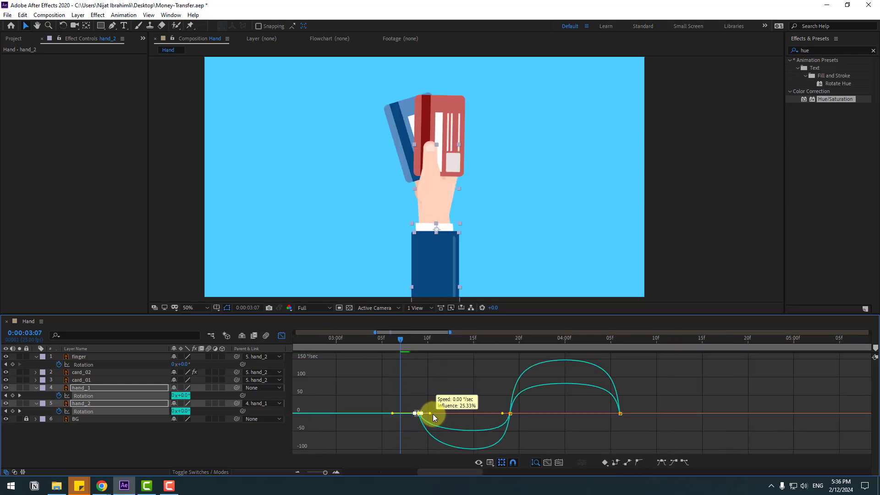
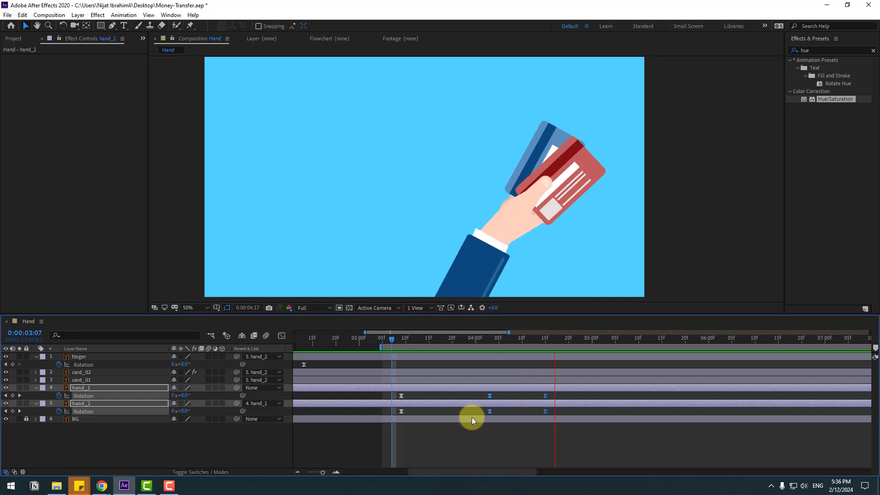
# - Stretch the speed-graph handles of hand_1's and hand_2's middle second-swing keyframes so the forward throw peaks near its end, and preview it
pyautogui.click(281, 335)
pyautogui.moveTo(520, 405); pyautogui.dragTo(579, 400)
pyautogui.hotkey('ctrl', 'z')
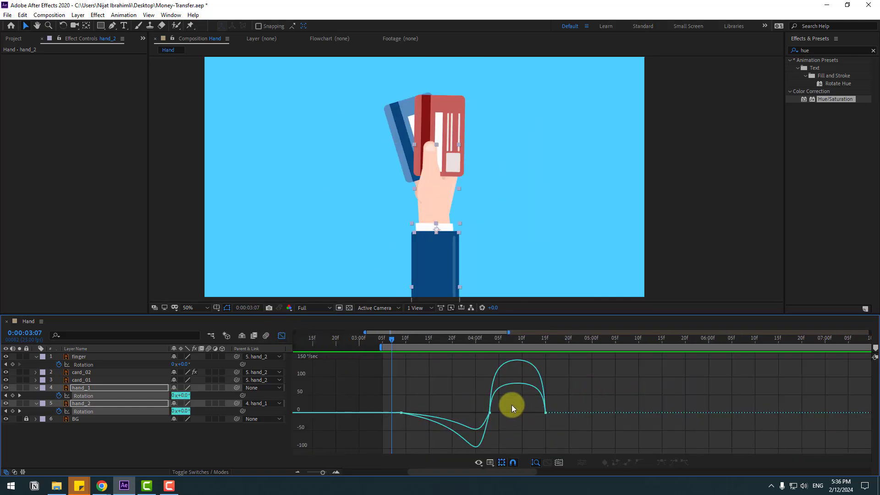
pyautogui.click(484, 413)
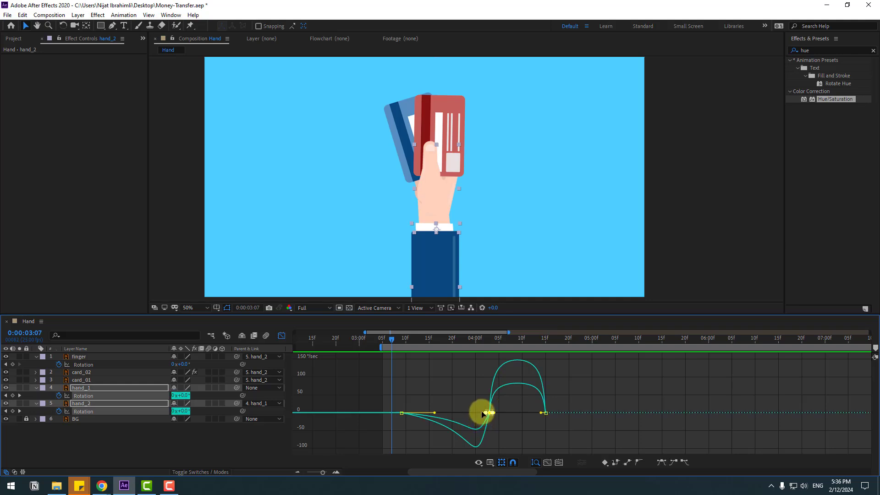
pyautogui.moveTo(483, 414)
pyautogui.mouseDown()
pyautogui.moveTo(471, 412)
pyautogui.moveTo(532, 418)
pyautogui.moveTo(540, 411)
pyautogui.moveTo(477, 418)
pyautogui.moveTo(495, 411)
pyautogui.mouseUp()
pyautogui.scroll(3, 495, 413)
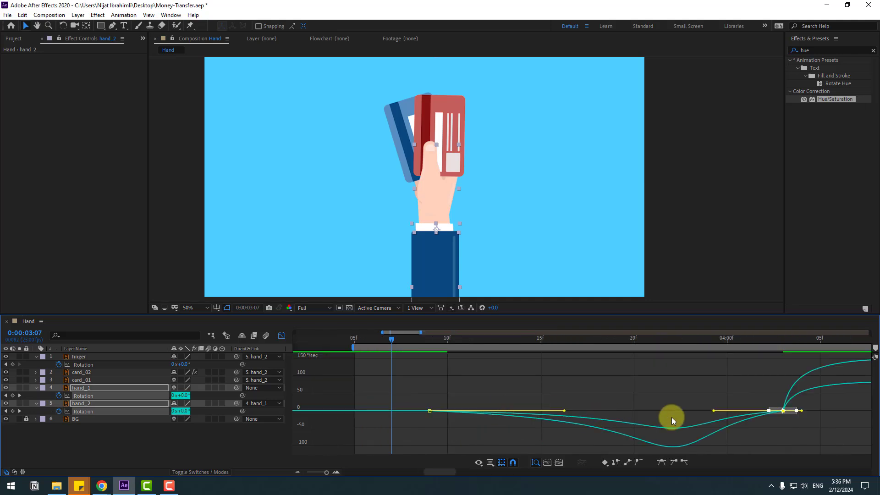
pyautogui.scroll(-2, 671, 416)
pyautogui.moveTo(598, 414); pyautogui.dragTo(628, 414)
pyautogui.scroll(-5, 628, 414)
pyautogui.press('space')
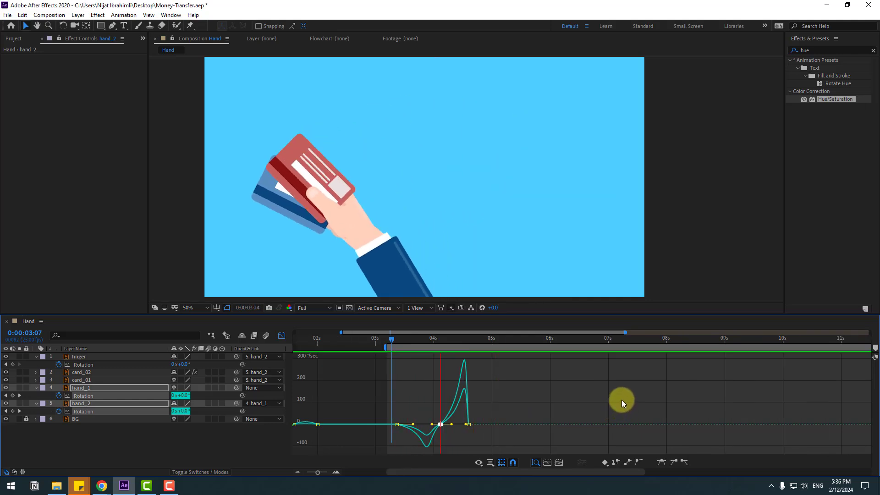
pyautogui.press('space')
# - Return to the keyframe view, shift the last two rotation keyframes of hand_1 and hand_2 earlier, starting at about 0:00:04:00, and preview
pyautogui.click(282, 335)
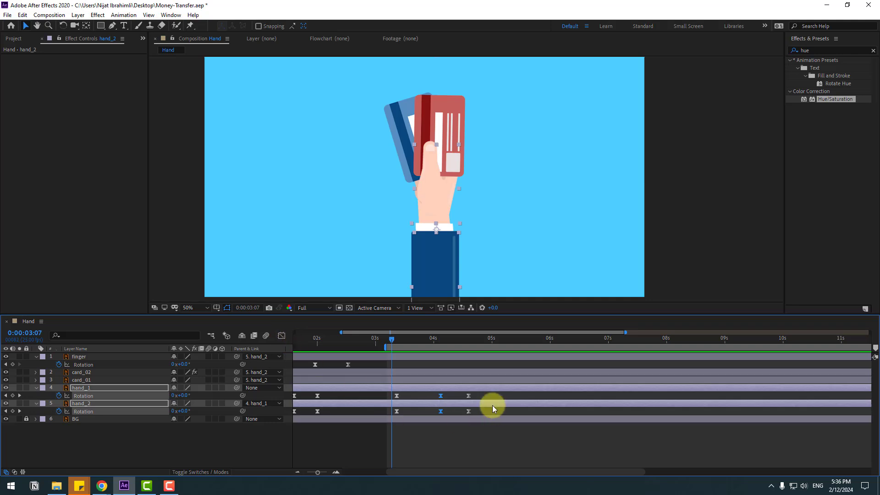
pyautogui.moveTo(441, 413); pyautogui.dragTo(433, 413)
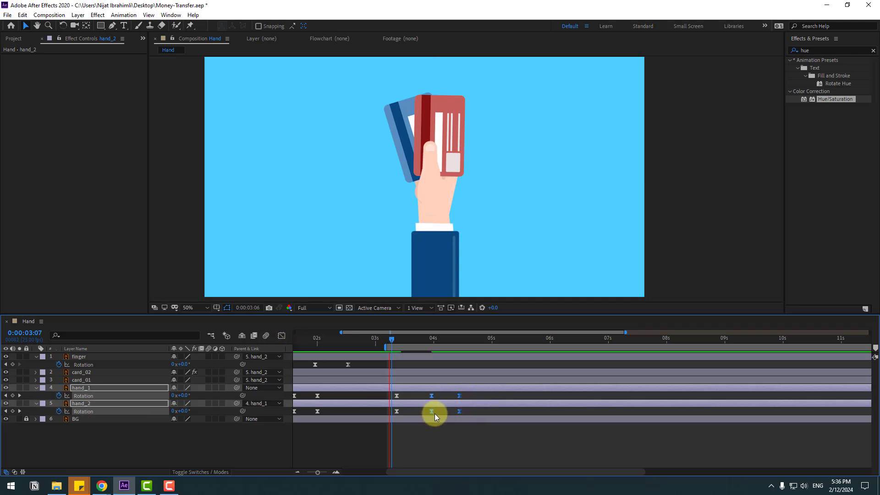
pyautogui.press('space')
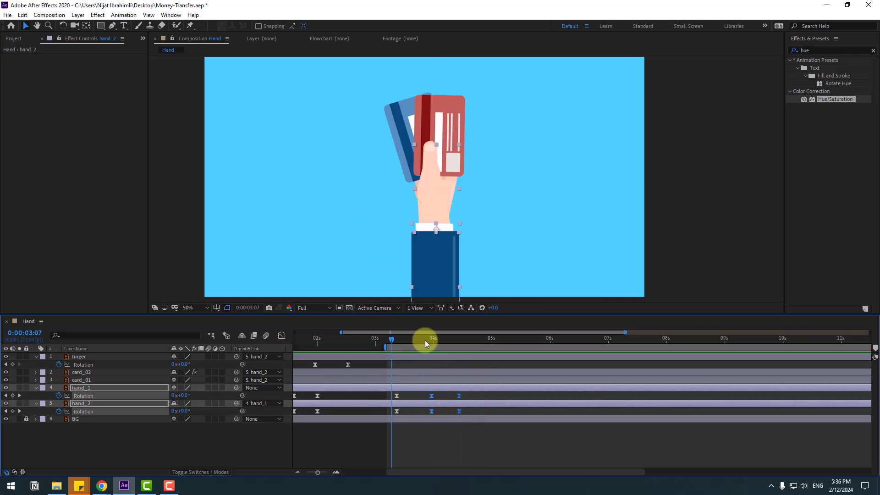
# - Move all three second-swing rotation keyframes of hand_1 and hand_2 earlier so the swing starts at about 0:00:02:20
pyautogui.moveTo(424, 340)
pyautogui.mouseDown()
pyautogui.moveTo(417, 337)
pyautogui.moveTo(433, 336)
pyautogui.mouseUp()
pyautogui.press('-')
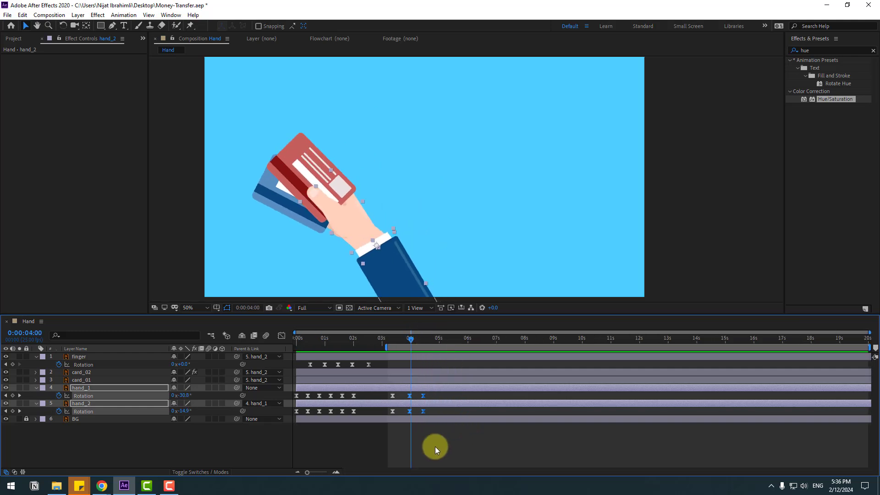
pyautogui.moveTo(433, 396); pyautogui.dragTo(394, 416)
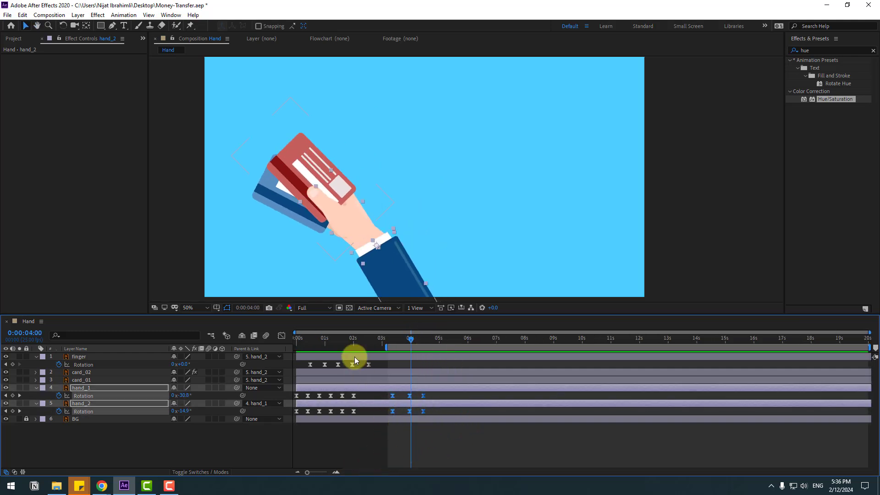
pyautogui.click(348, 340)
pyautogui.moveTo(348, 340); pyautogui.dragTo(365, 340)
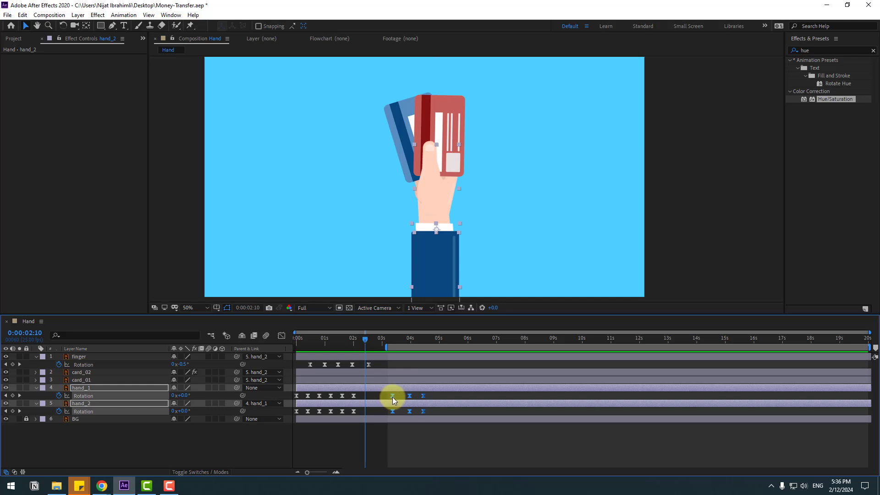
pyautogui.moveTo(392, 396); pyautogui.dragTo(376, 397)
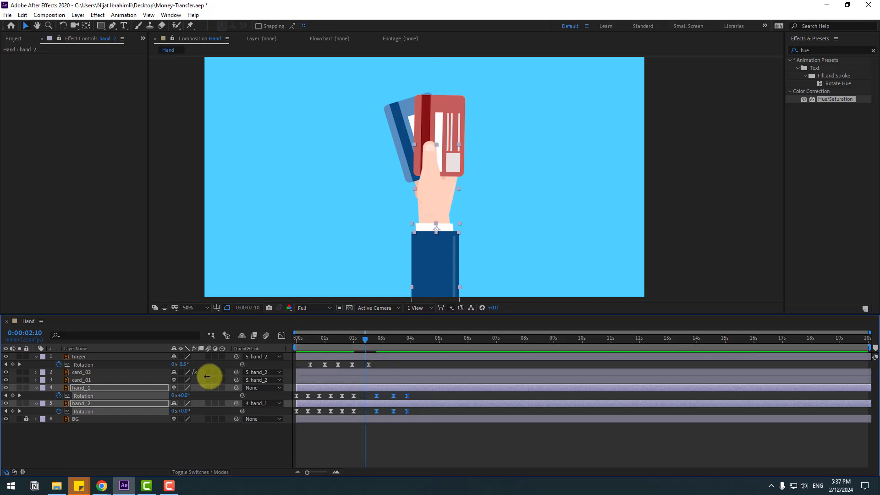
# - Set the work area from the composition's start to about 0:00:04:10 and preview the animation
pyautogui.doubleClick(386, 348)
pyautogui.moveTo(385, 348); pyautogui.dragTo(422, 342)
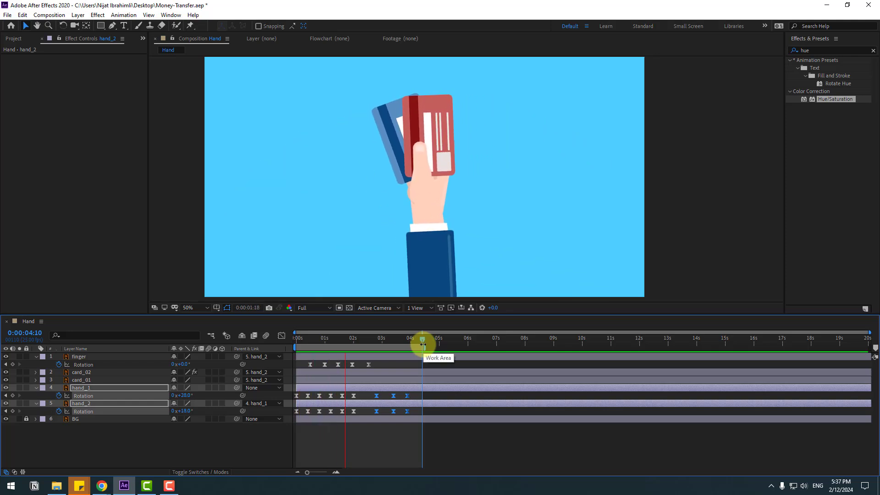
pyautogui.press('space')
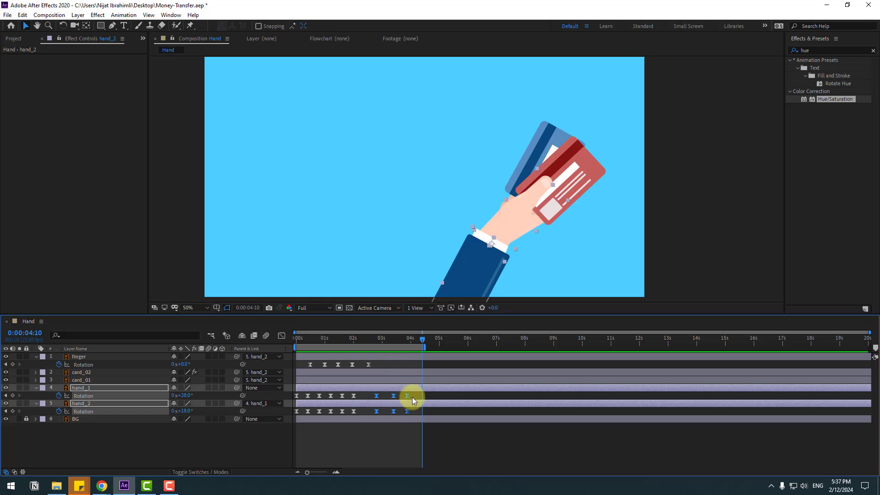
# - Shift the second-swing keyframes of hand_1 and hand_2 earlier in small steps until they start just after 0:00:02:00, previewing the timing
pyautogui.moveTo(412, 397); pyautogui.dragTo(367, 412)
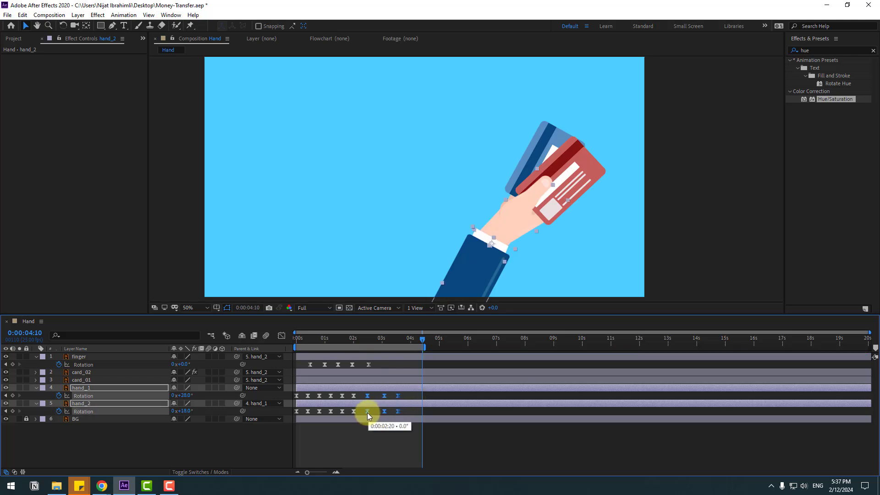
pyautogui.press('space')
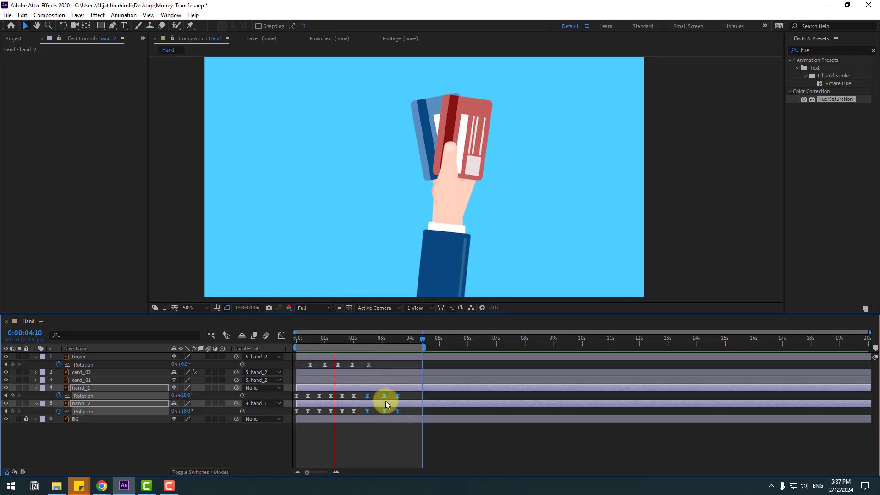
pyautogui.press('space')
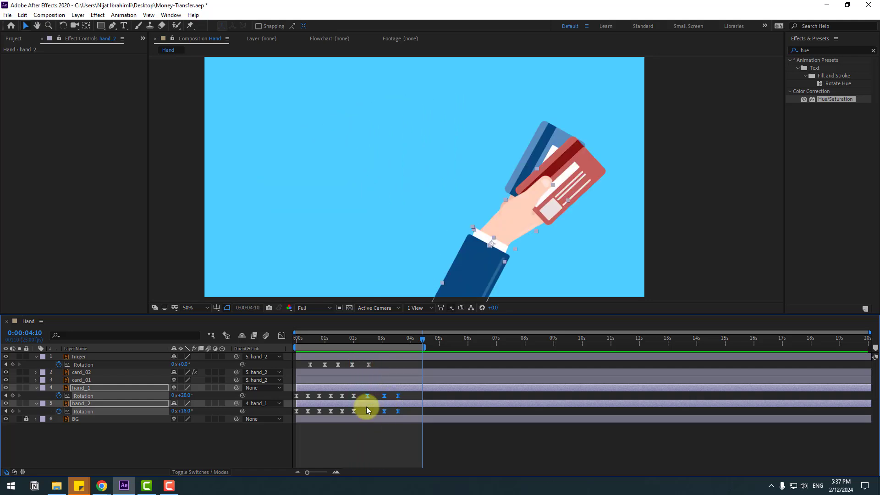
pyautogui.moveTo(366, 397); pyautogui.dragTo(361, 397)
pyautogui.press('space')
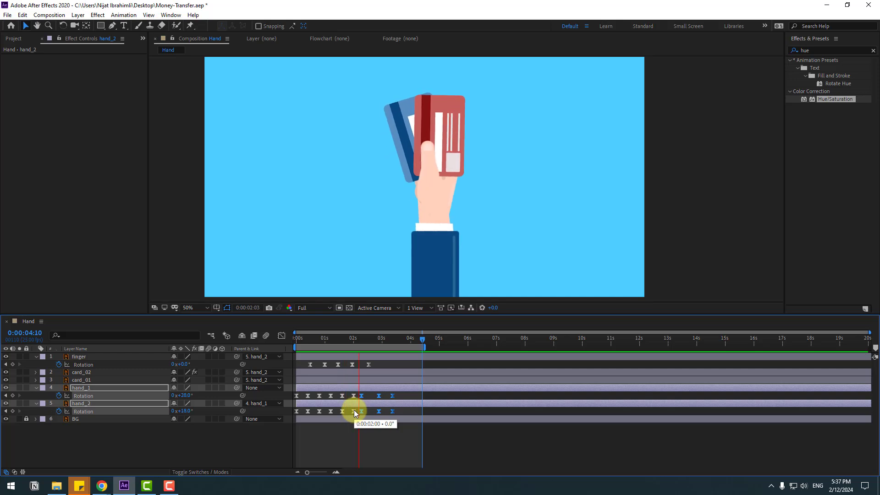
pyautogui.moveTo(360, 397); pyautogui.dragTo(357, 405)
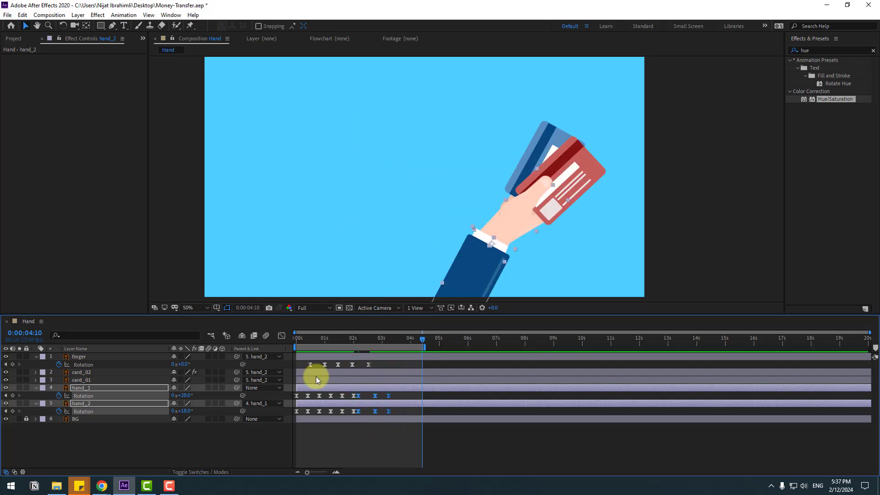
# - Center the composition in the viewer at 50% magnification and play back the animation
pyautogui.click(200, 308)
pyautogui.click(201, 328)
pyautogui.press('space')
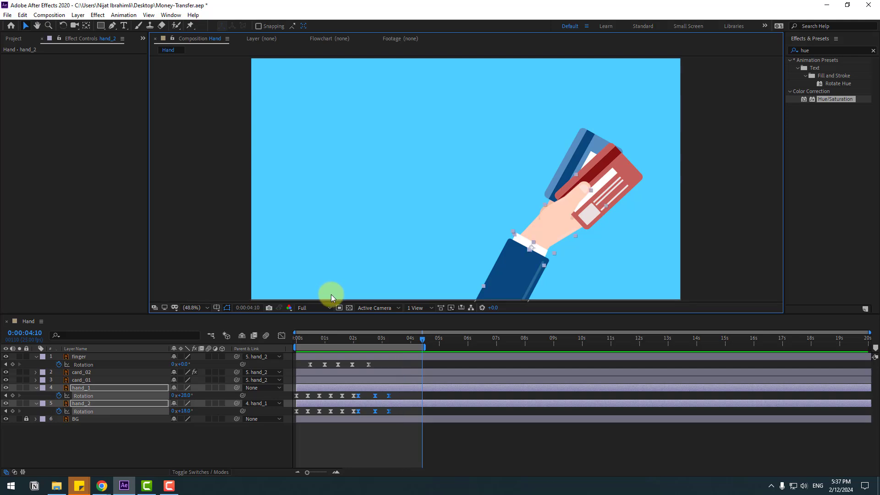
pyautogui.scroll(-2, 439, 247)
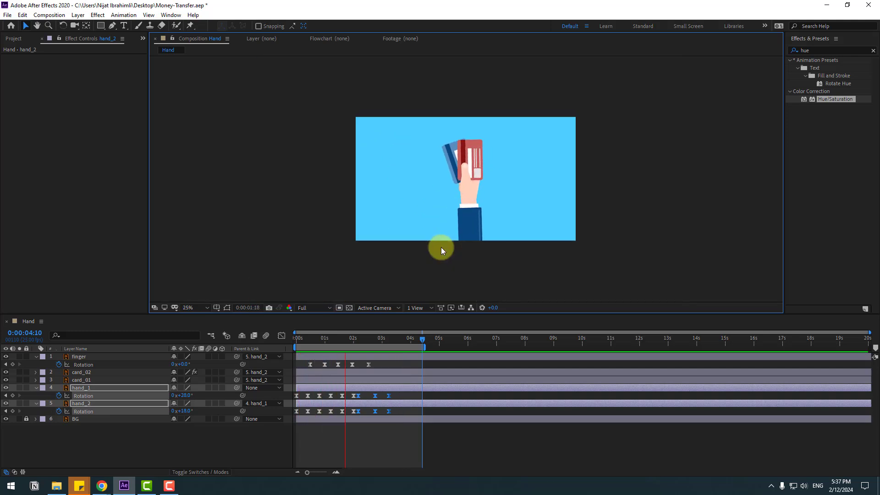
pyautogui.press('space')
pyautogui.press('.')
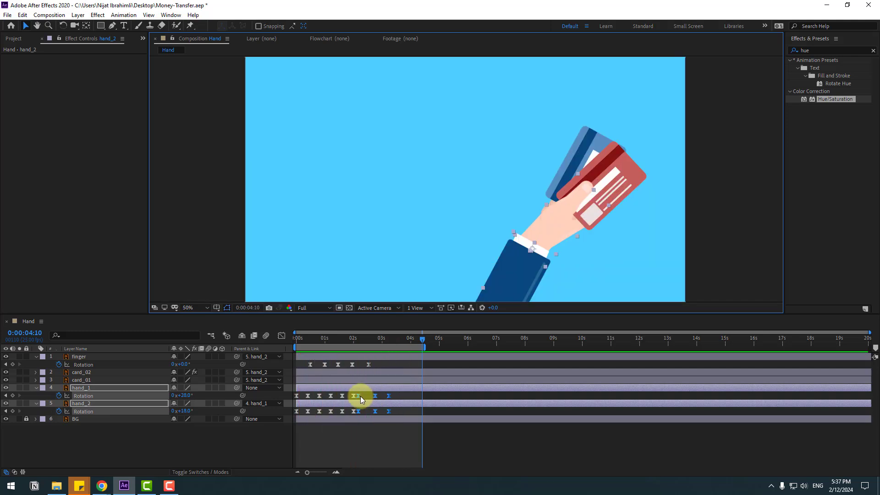
# - Replace hand_1's and hand_2's 0:00:02:00 keyframes with the second swing, ending it at 0:00:02:23, and preview the result
pyautogui.moveTo(358, 397); pyautogui.dragTo(347, 411)
pyautogui.press('space')
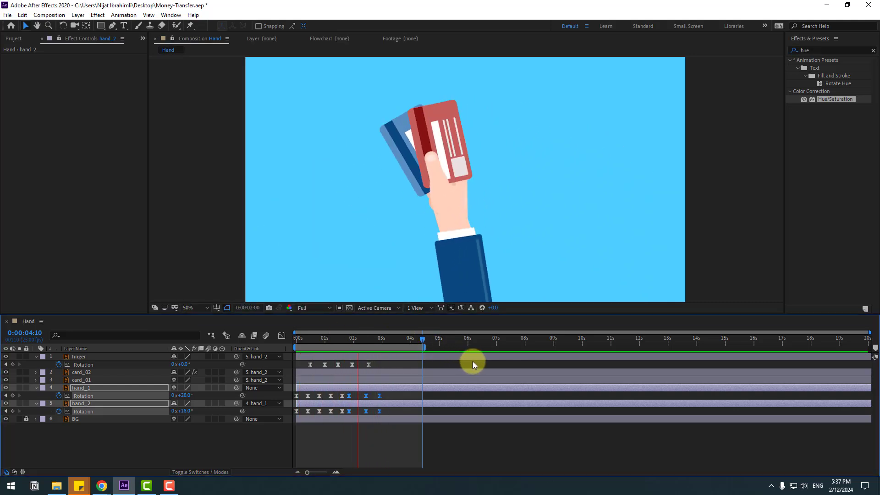
pyautogui.press('space')
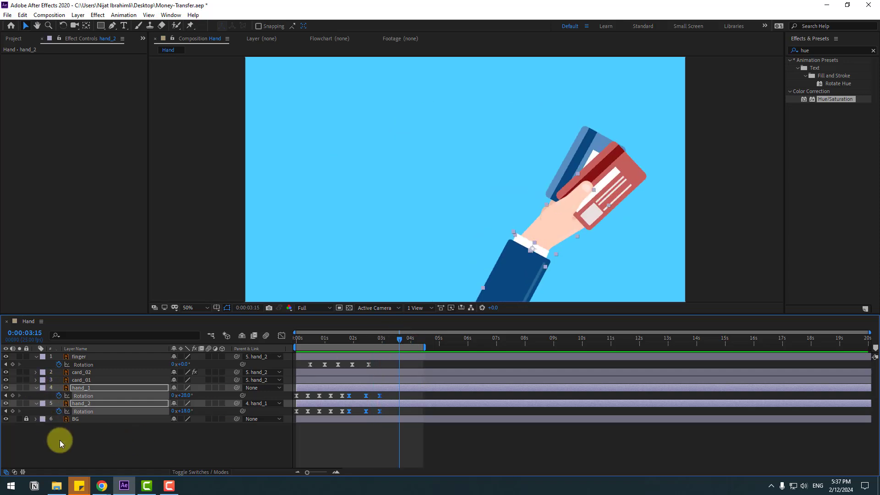
# - Collapse the rotation properties of the finger and hand layers and deselect all layers
pyautogui.click(36, 387)
pyautogui.click(37, 356)
pyautogui.click(61, 417)
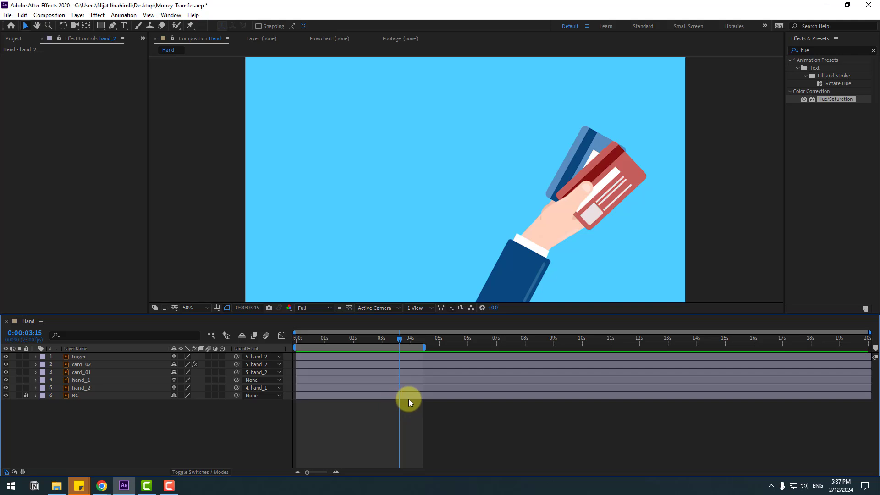
# - Split the card_02 and card_01 layers at 0:00:02:23, the time of hand_1's last rotation keyframe
pyautogui.click(89, 364)
pyautogui.keyDown('shift'); pyautogui.click(82, 372); pyautogui.keyUp('shift')
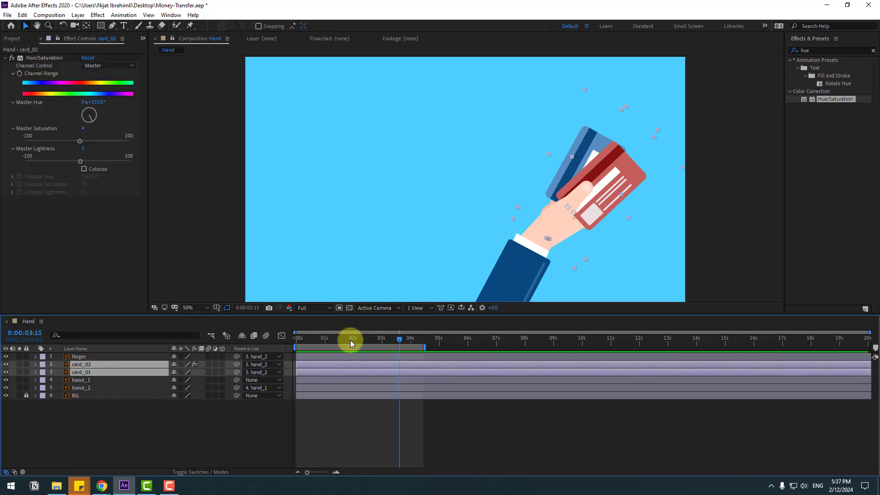
pyautogui.moveTo(350, 340); pyautogui.dragTo(378, 342)
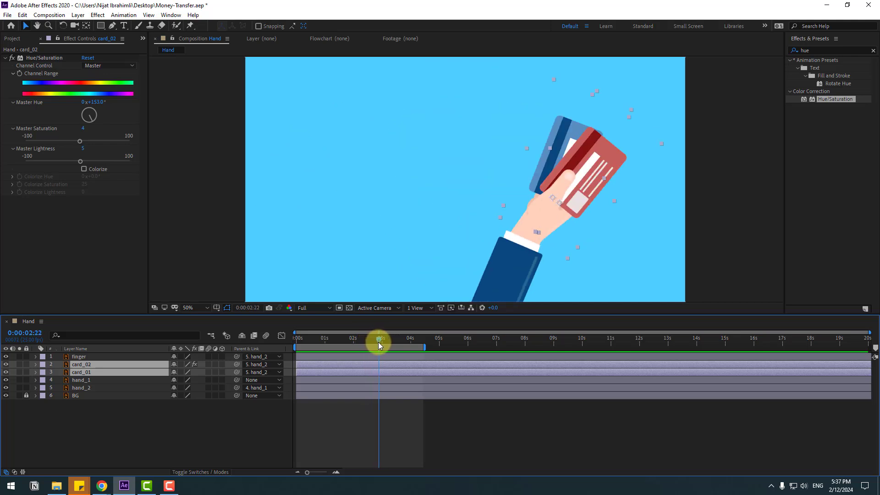
pyautogui.click(90, 381)
pyautogui.press('r')
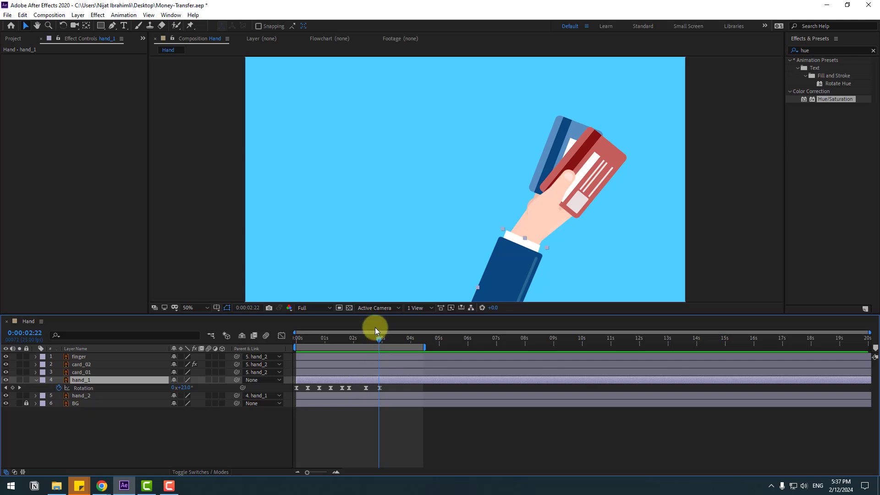
pyautogui.moveTo(375, 336); pyautogui.dragTo(378, 337)
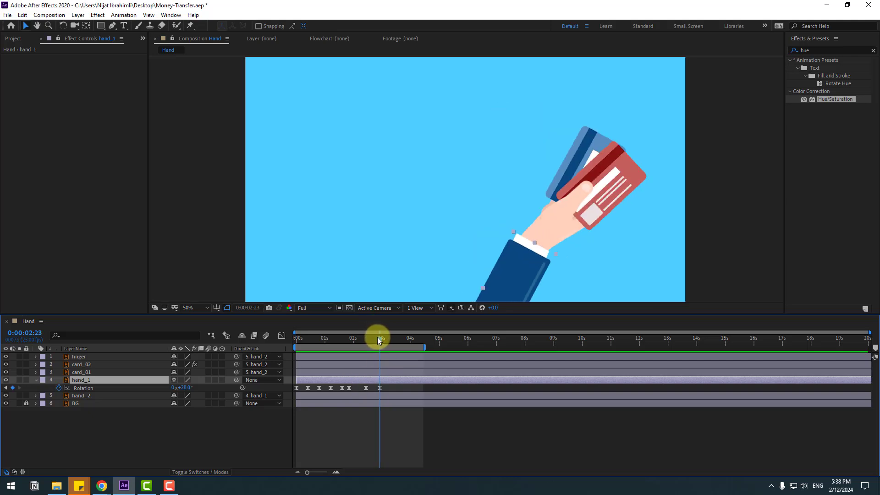
pyautogui.click(87, 372)
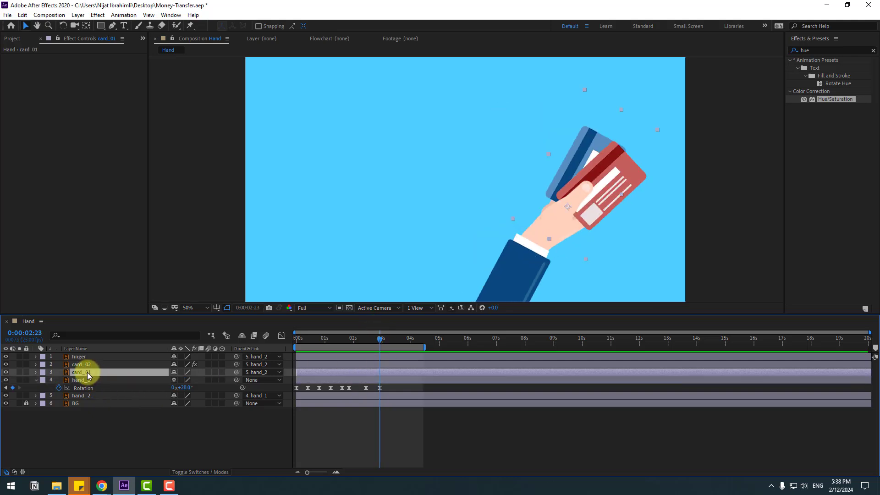
pyautogui.keyDown('shift'); pyautogui.click(90, 364); pyautogui.keyUp('shift')
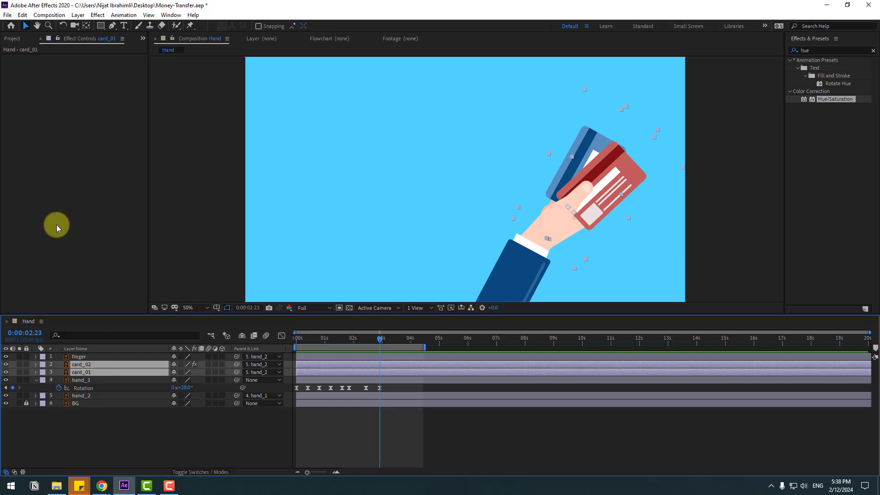
pyautogui.click(21, 15)
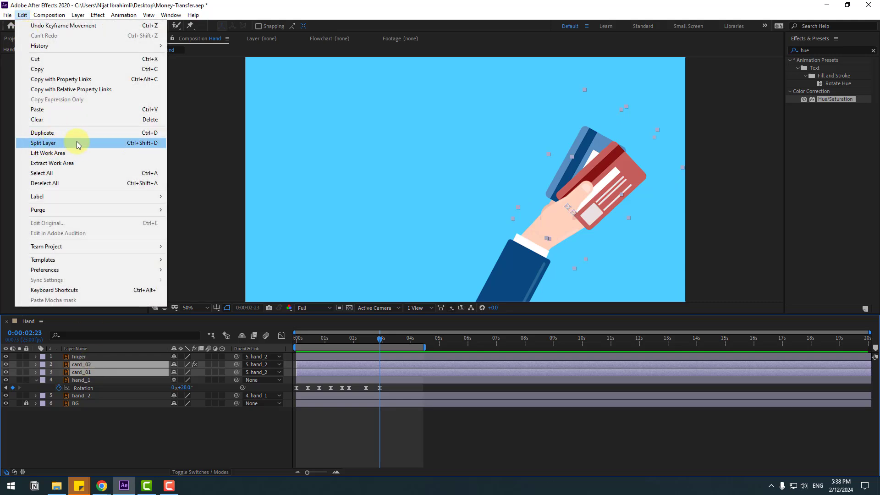
pyautogui.click(150, 144)
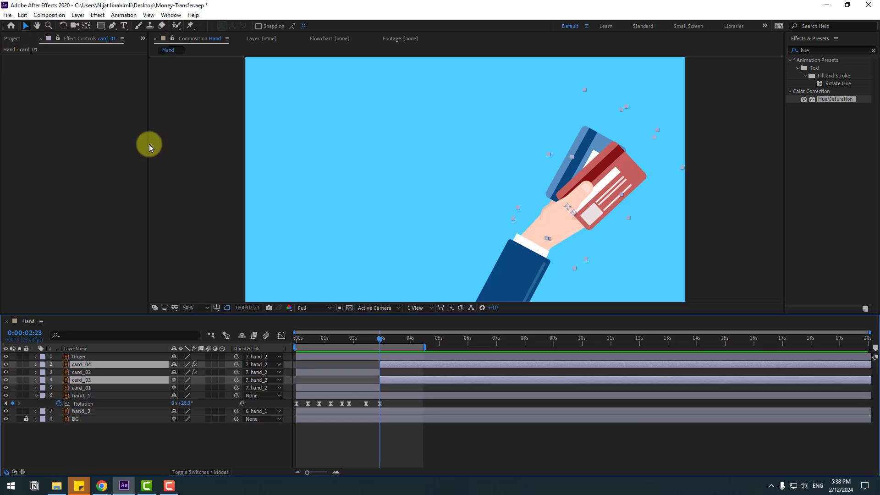
# - Stack card_03 directly below card_04 above the original cards, and set the parent of both split layers to None
pyautogui.moveTo(74, 366); pyautogui.dragTo(119, 376)
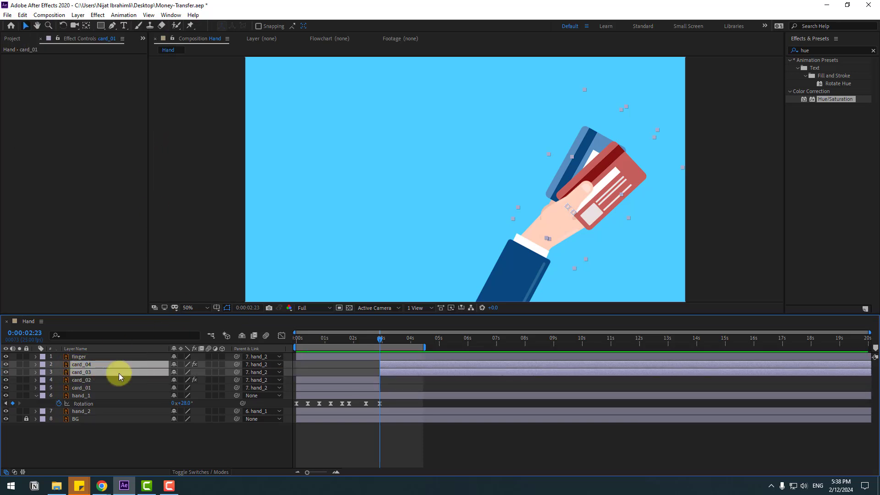
pyautogui.click(253, 364)
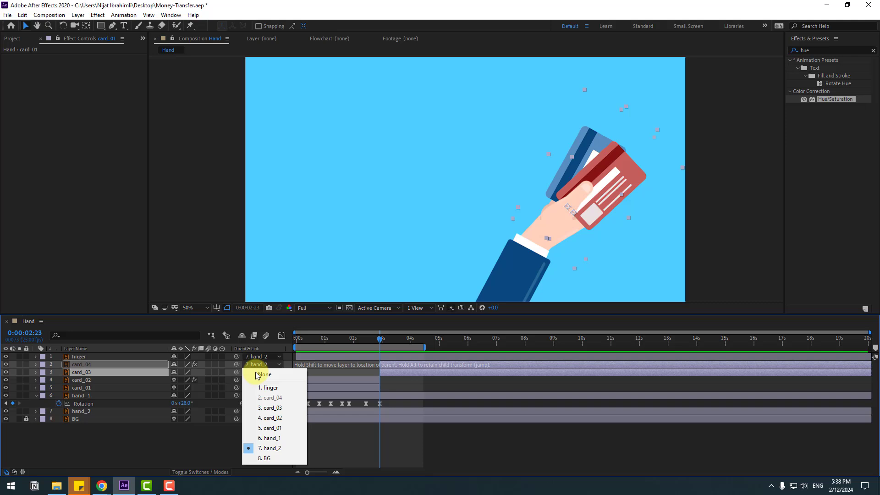
pyautogui.click(288, 375)
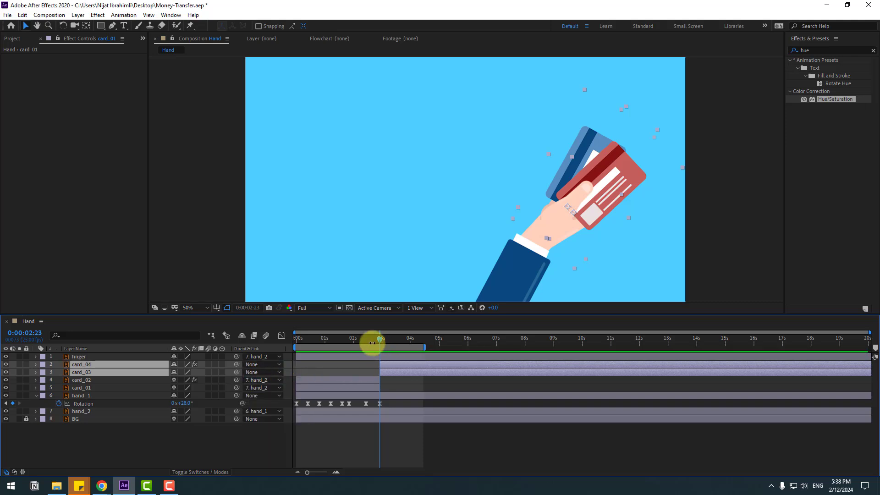
# - Add Position keyframes to card_04 and card_03 at 0:00:02:23
pyautogui.moveTo(372, 343)
pyautogui.mouseDown()
pyautogui.moveTo(365, 338)
pyautogui.moveTo(387, 337)
pyautogui.moveTo(379, 338)
pyautogui.mouseUp()
pyautogui.press('p')
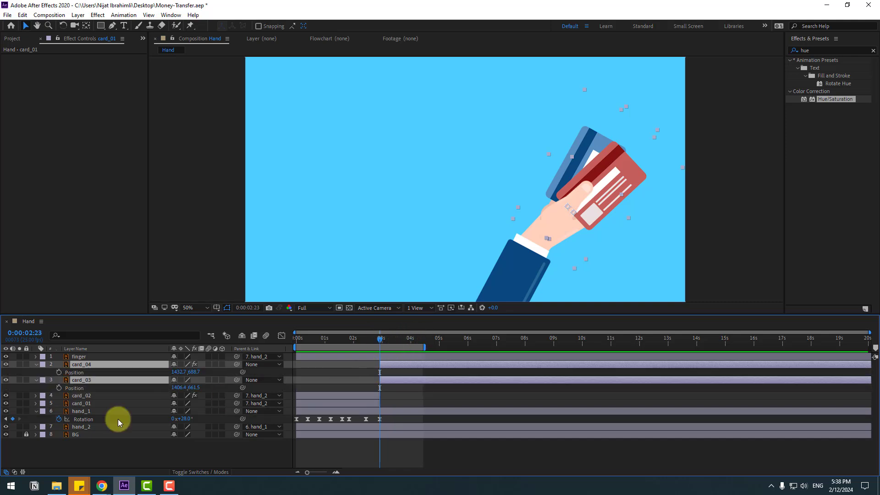
pyautogui.click(58, 372)
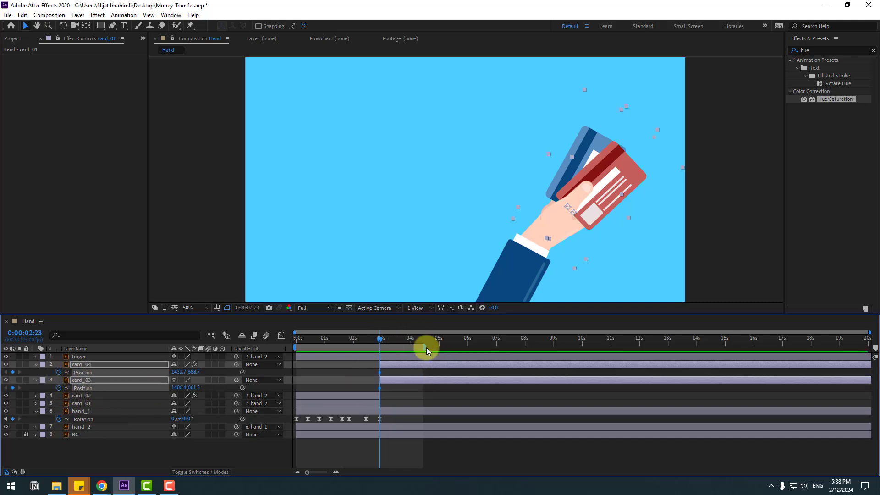
# - At 0:00:04:13, move both cards horizontally far out of frame, to X 4147.7 for card_04 and 4121.4 for card_03
pyautogui.moveTo(397, 339); pyautogui.dragTo(425, 343)
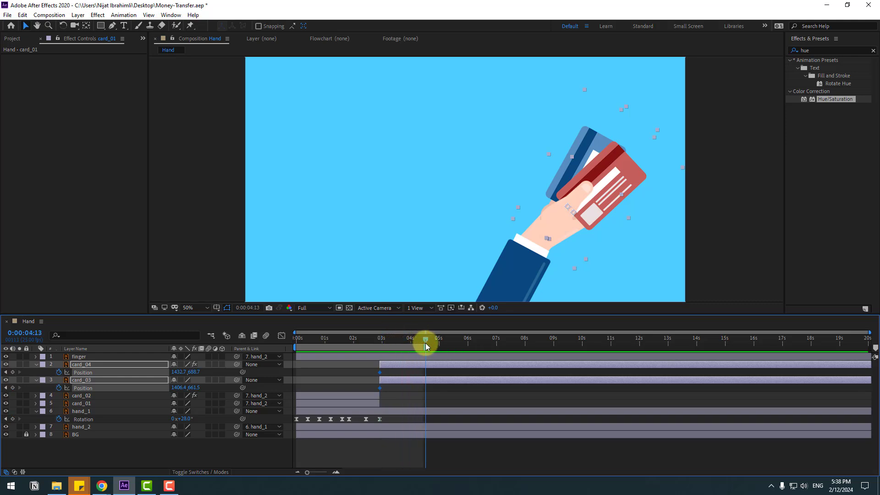
pyautogui.moveTo(174, 372); pyautogui.dragTo(472, 266)
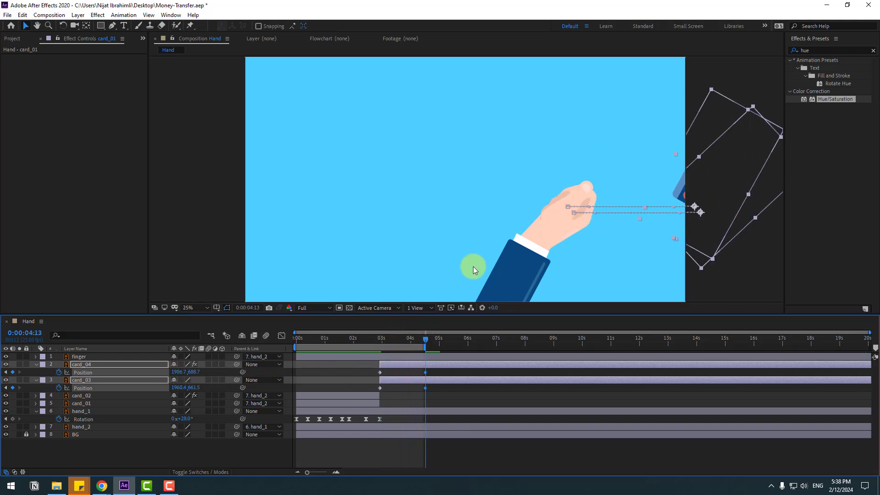
pyautogui.press(',')
pyautogui.press(',')
pyautogui.press(',')
pyautogui.moveTo(178, 372); pyautogui.dragTo(779, 321)
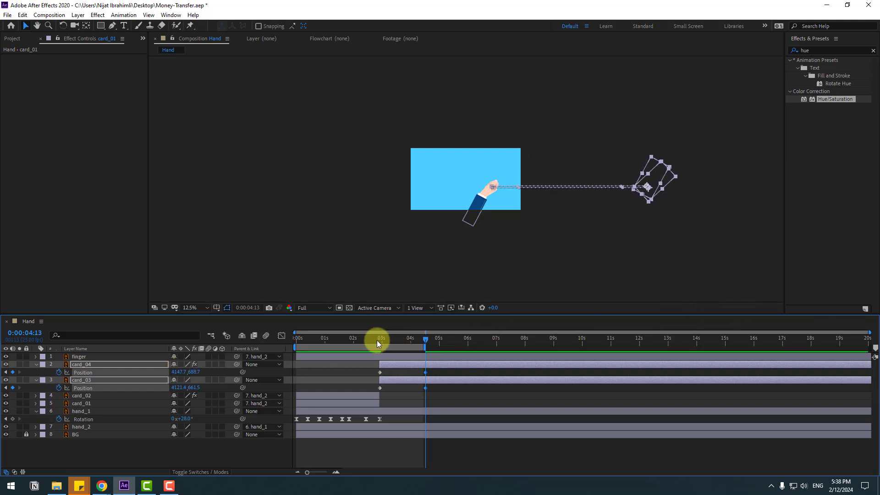
# - Start the work area shortly after the 2-second mark and preview the card throw
pyautogui.moveTo(377, 339)
pyautogui.mouseDown()
pyautogui.moveTo(389, 336)
pyautogui.moveTo(376, 337)
pyautogui.mouseUp()
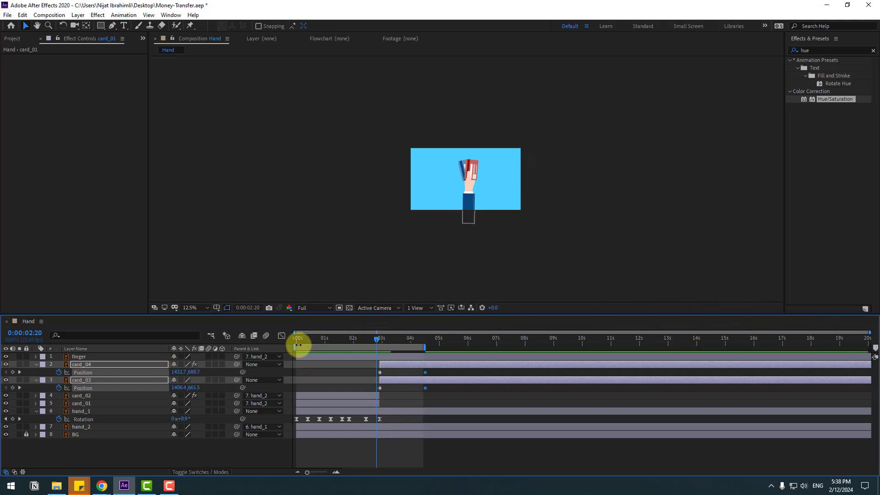
pyautogui.moveTo(293, 348); pyautogui.dragTo(359, 347)
pyautogui.press('space')
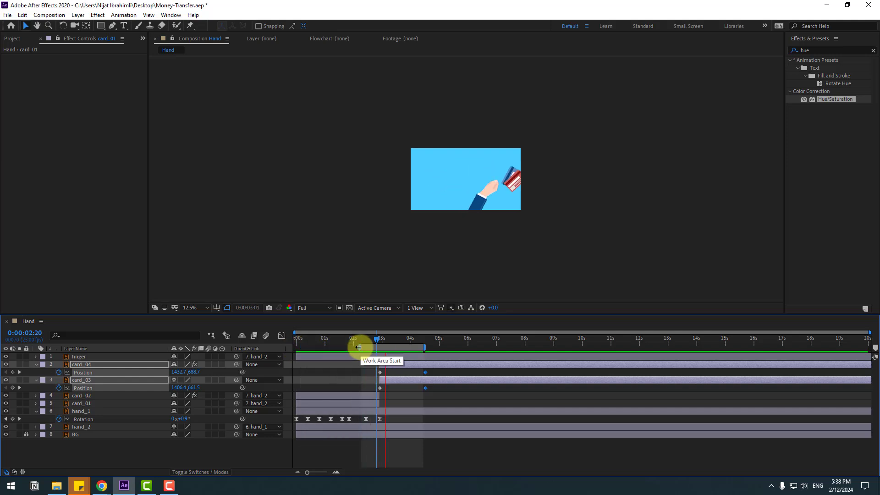
pyautogui.scroll(1, 457, 236)
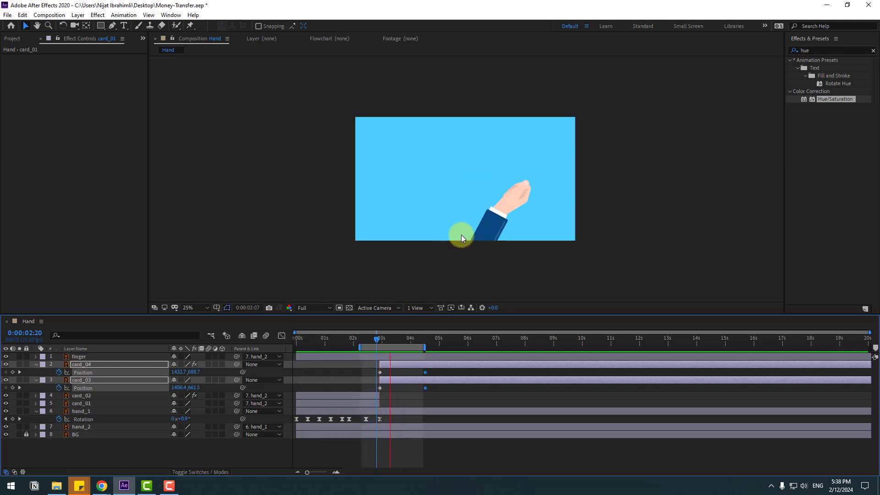
pyautogui.scroll(1, 461, 235)
# - Apply Easy Ease to the Position keyframes of card_04 and card_03
pyautogui.click(421, 372)
pyautogui.moveTo(420, 377); pyautogui.dragTo(369, 395)
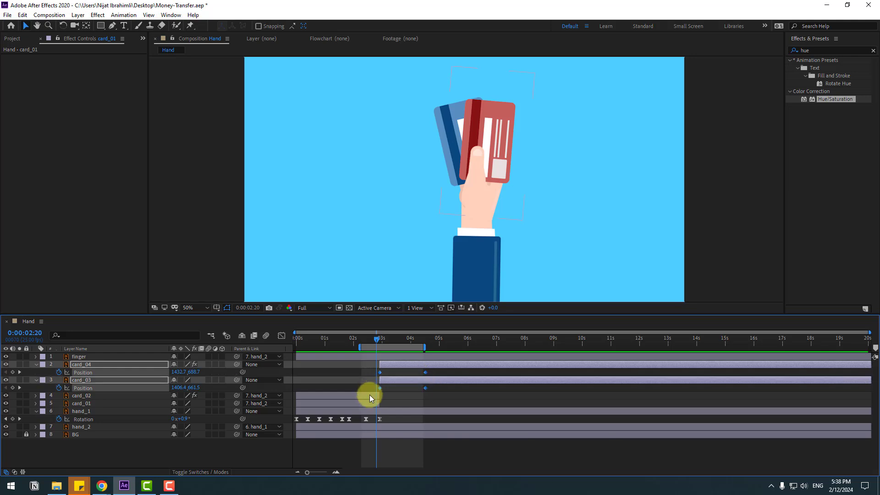
pyautogui.click(408, 417)
pyautogui.rightClick(379, 388)
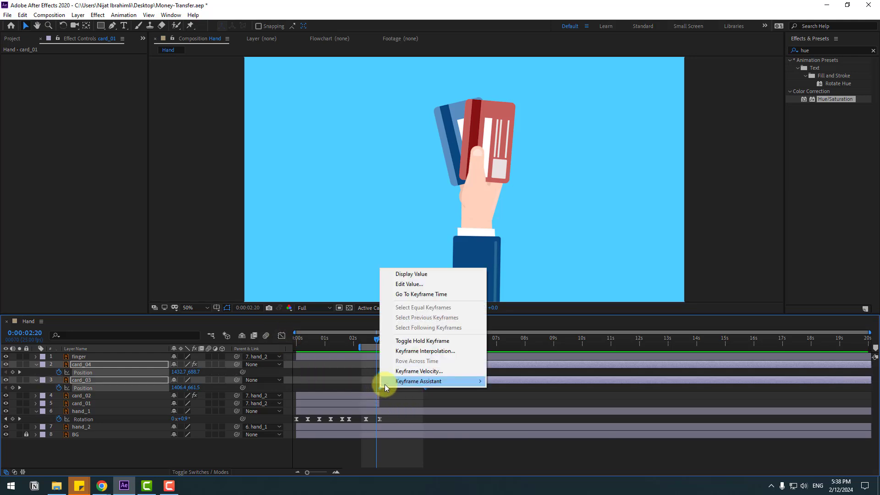
pyautogui.moveTo(418, 385)
pyautogui.click(512, 408)
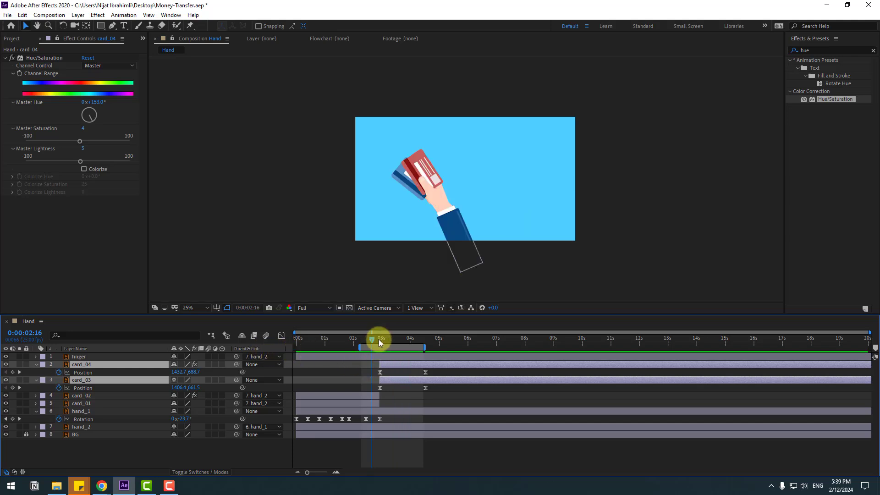
# - Reshape both cards' position speed graph so the speed peaks right at the throw and slows gradually toward the end
pyautogui.moveTo(379, 340); pyautogui.dragTo(393, 341)
pyautogui.moveTo(438, 375); pyautogui.dragTo(346, 392)
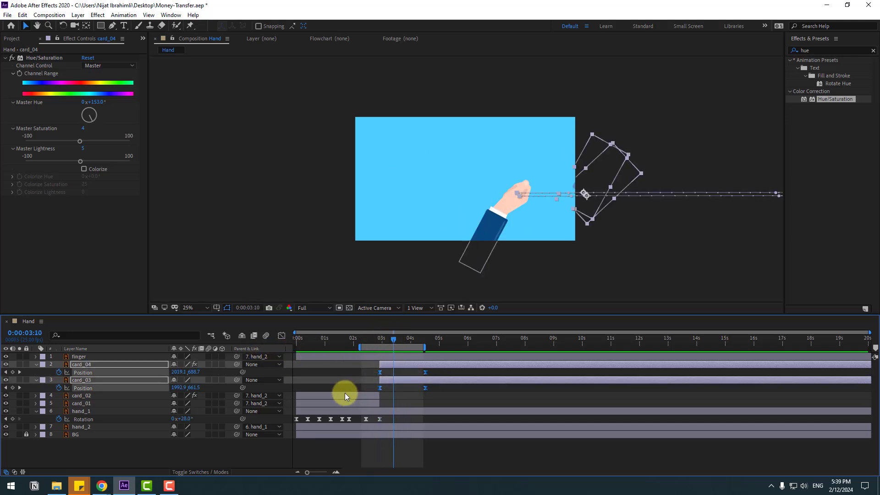
pyautogui.click(281, 337)
pyautogui.scroll(5, 435, 412)
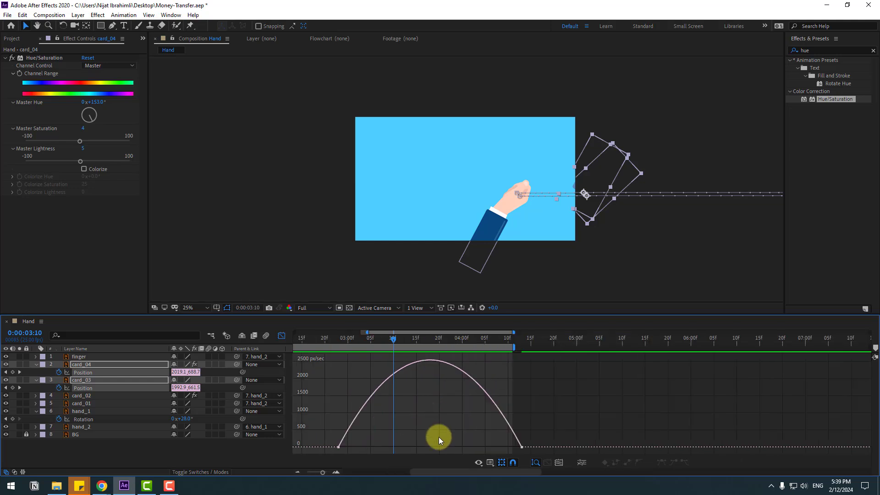
pyautogui.hscroll(-2, 472, 445)
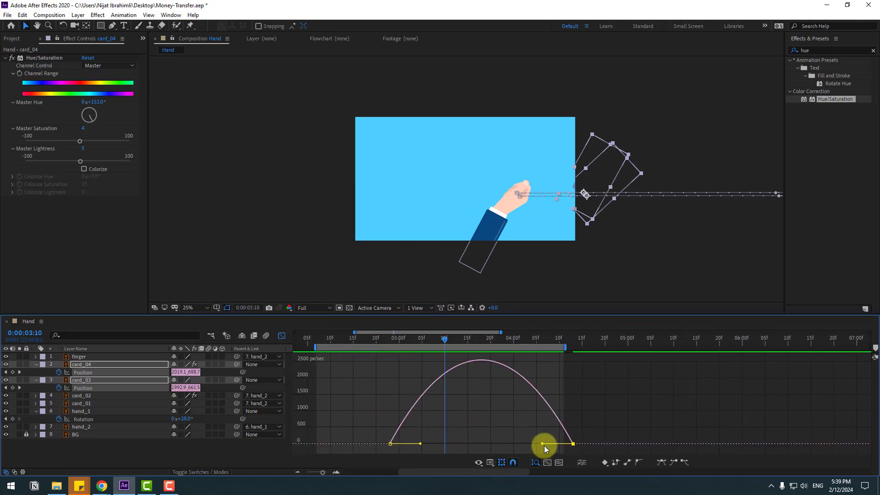
pyautogui.moveTo(544, 445); pyautogui.dragTo(383, 445)
pyautogui.scroll(-5, 454, 428)
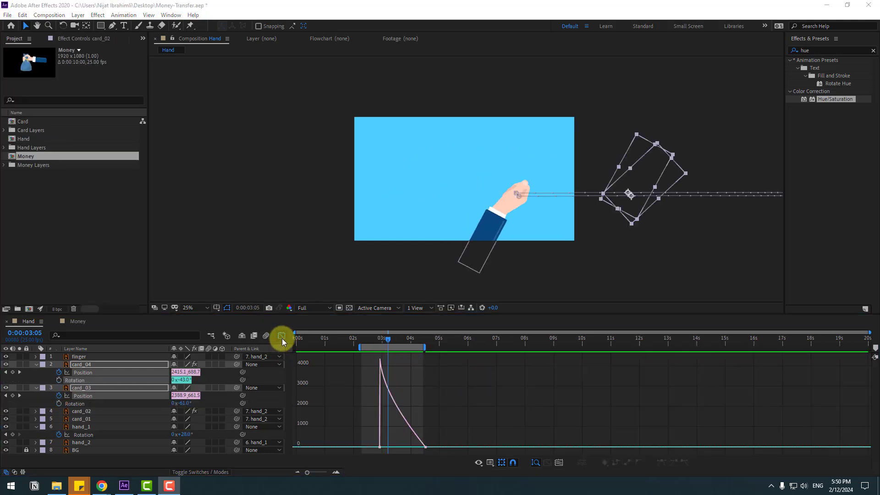
pyautogui.click(281, 336)
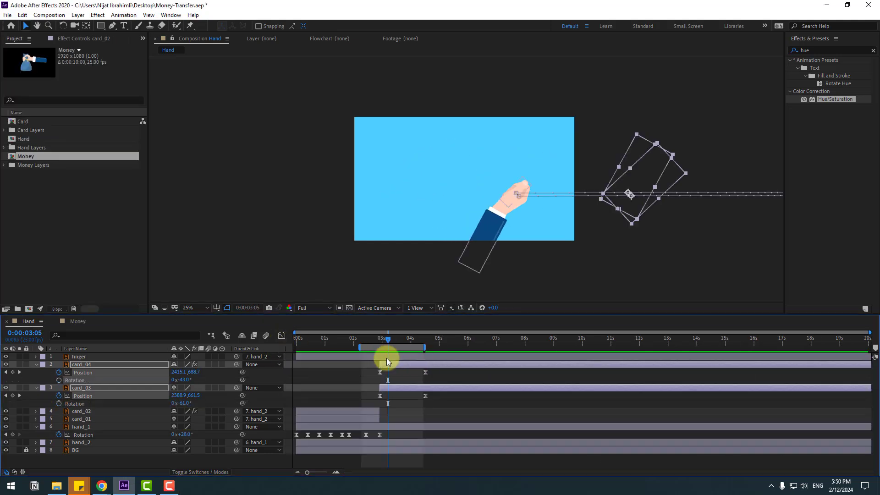
# - Collapse the card properties and set hand_1's rotation to -10° at 0:00:03:08
pyautogui.click(35, 364)
pyautogui.click(86, 397)
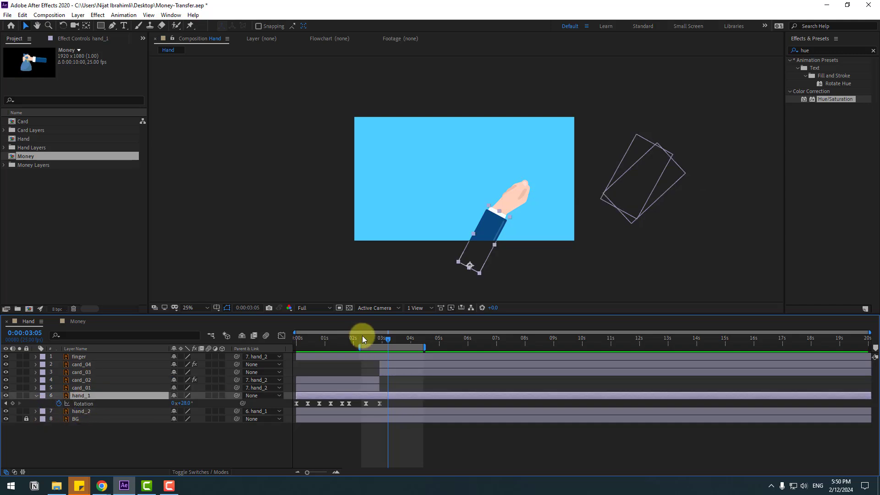
pyautogui.moveTo(362, 336); pyautogui.dragTo(390, 339)
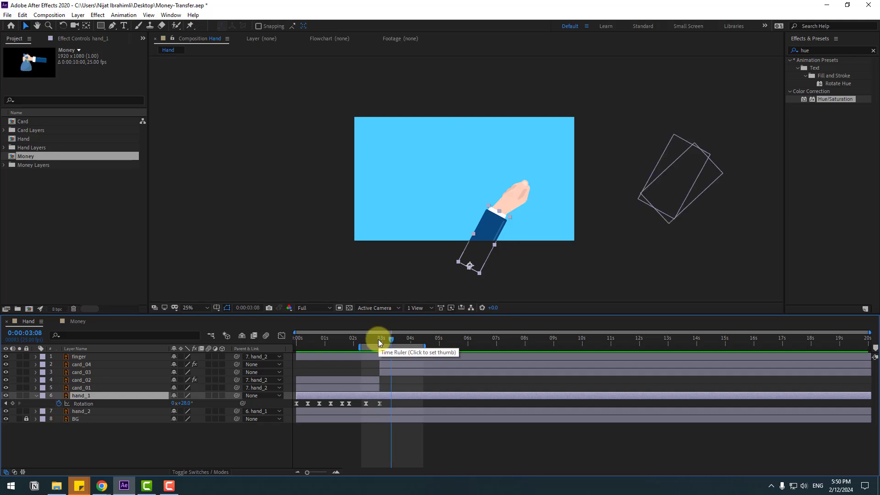
pyautogui.click(186, 405)
pyautogui.write('-')
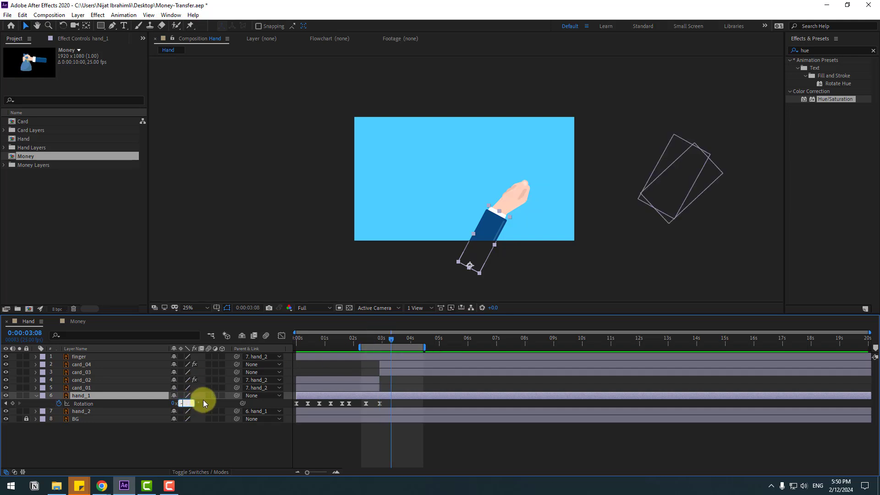
pyautogui.write('10')
pyautogui.press('Return')
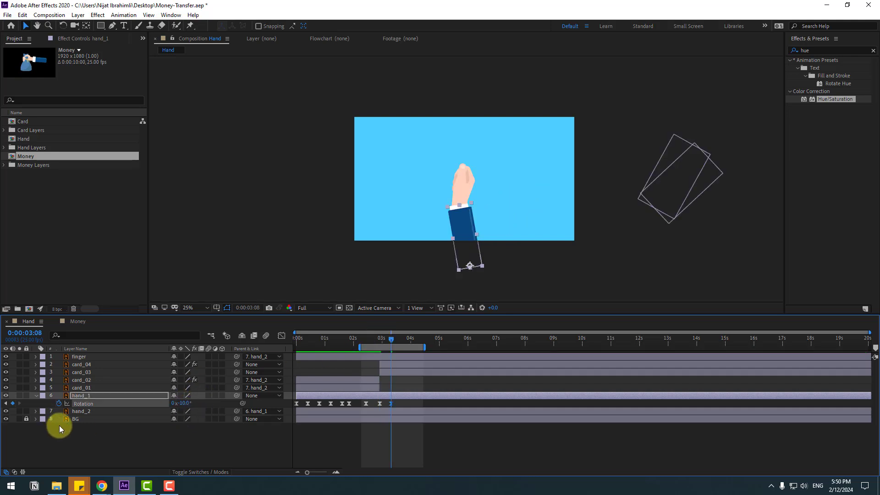
# - Set hand_2's rotation to -8° at 0:00:03:08
pyautogui.click(81, 411)
pyautogui.press('r')
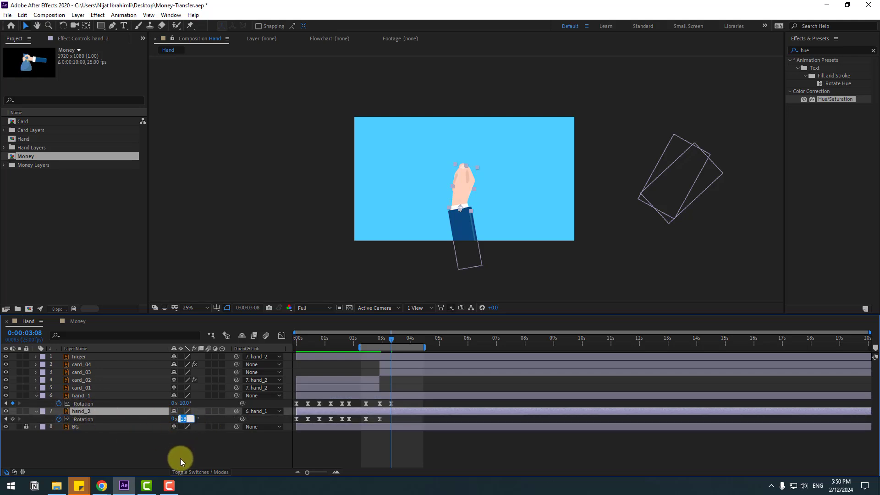
pyautogui.click(180, 458)
pyautogui.click(186, 419)
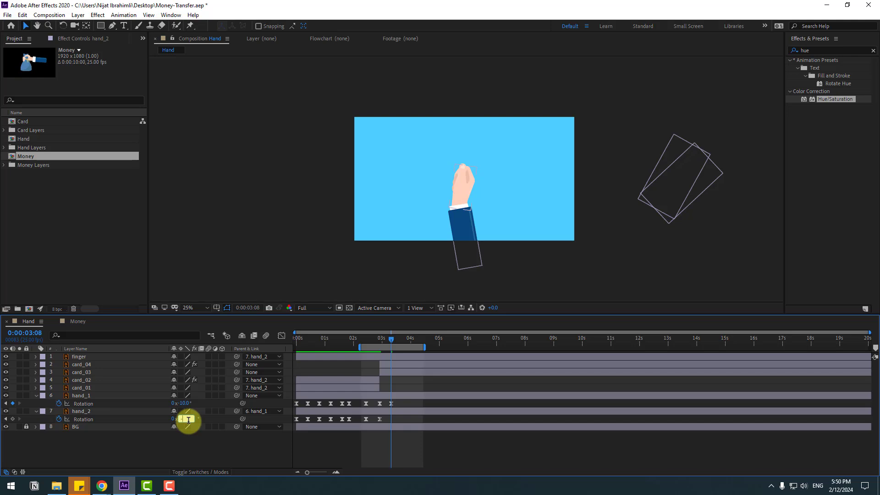
pyautogui.write('-8')
pyautogui.press('Return')
# - Set the rotation of both hand_1 and hand_2 to 5° at 0:00:03:18
pyautogui.press('space')
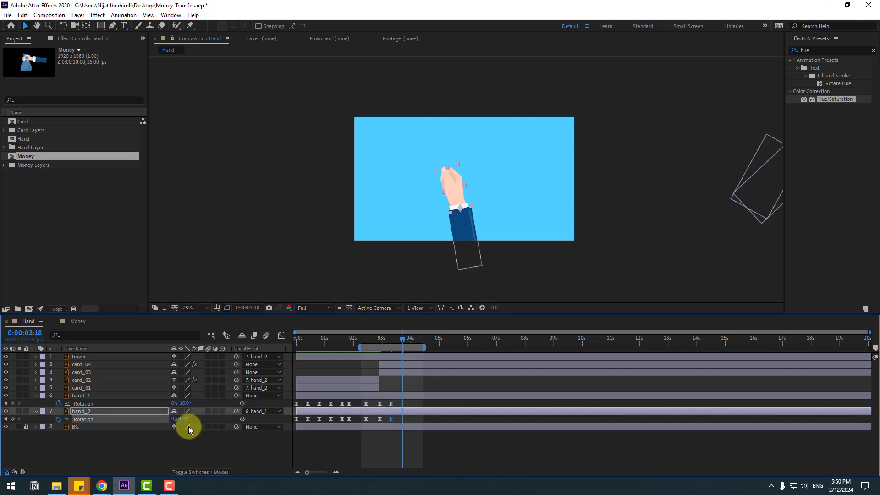
pyautogui.moveTo(184, 405); pyautogui.dragTo(187, 429)
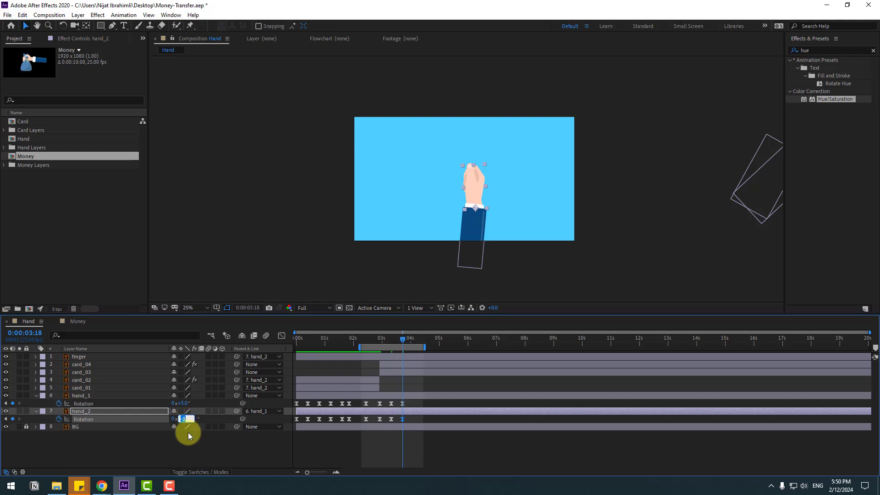
pyautogui.write('5')
pyautogui.press('Return')
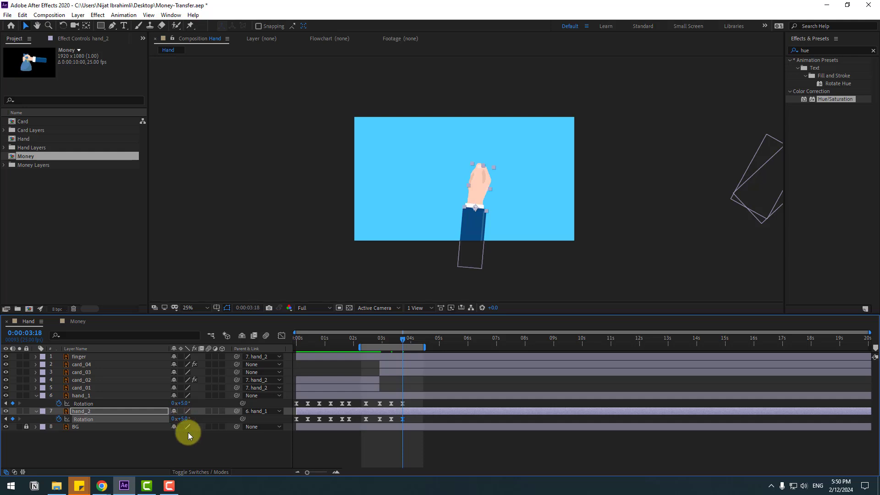
# - At 0:00:04:03, set hand_1's rotation to -2° and hand_2's rotation to -1°
pyautogui.hotkey('shift', 'pagedown')
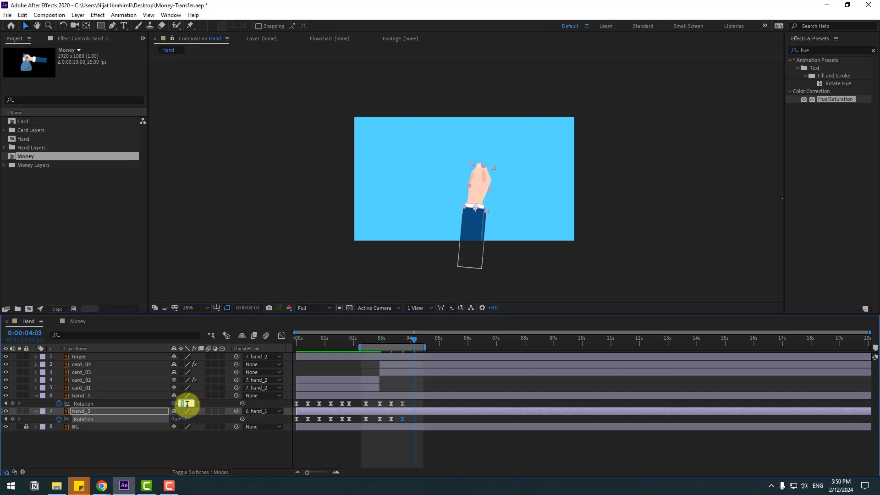
pyautogui.write('-2')
pyautogui.press('Return')
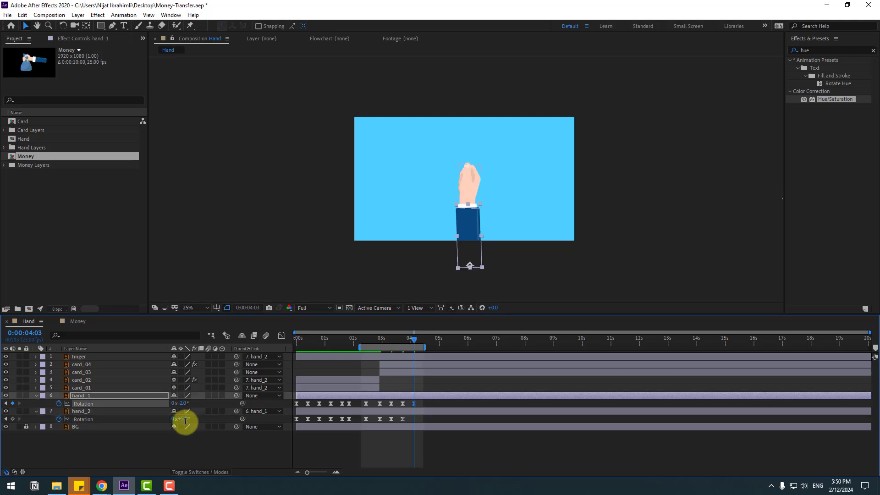
pyautogui.click(193, 422)
pyautogui.write('-')
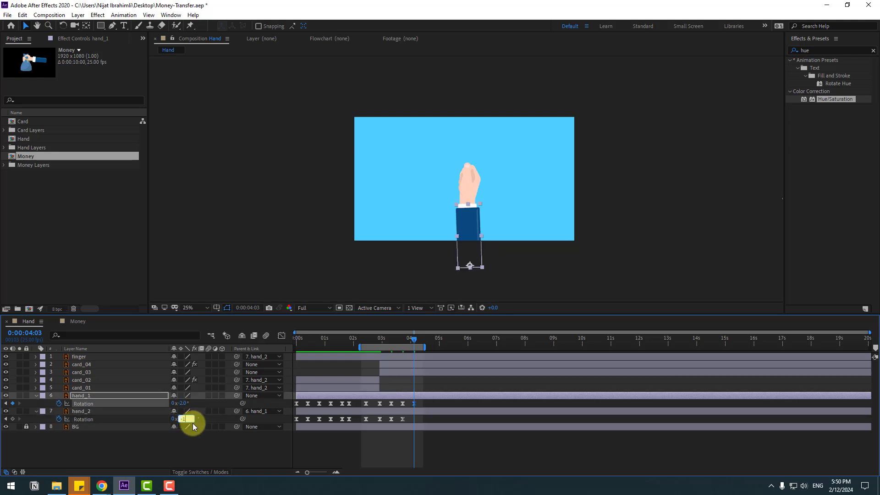
pyautogui.write('1')
pyautogui.press('Return')
# - Set the rotation of both hand_1 and hand_2 to 0° at 0:00:04:13
pyautogui.hotkey('shift', 'pagedown')
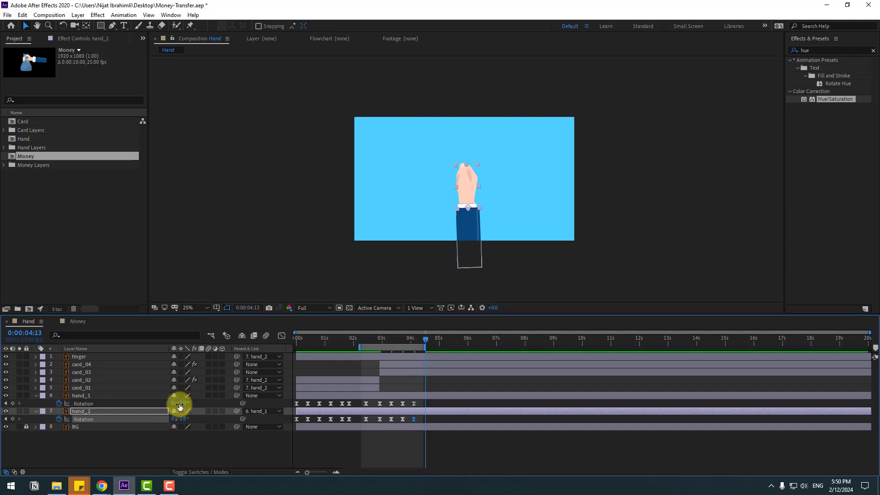
pyautogui.click(184, 404)
pyautogui.click(185, 419)
pyautogui.write('0')
pyautogui.press('Return')
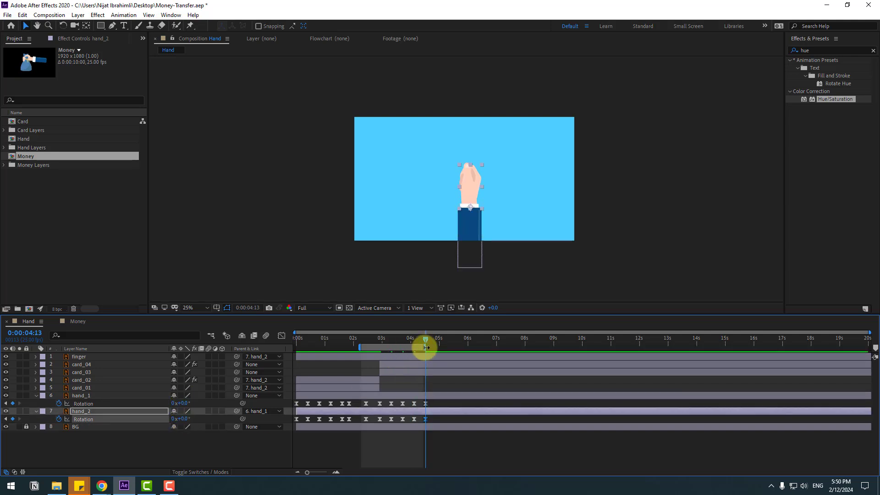
# - Extend the work area from the composition's start to just past the last hand keyframes and preview the animation
pyautogui.press('space')
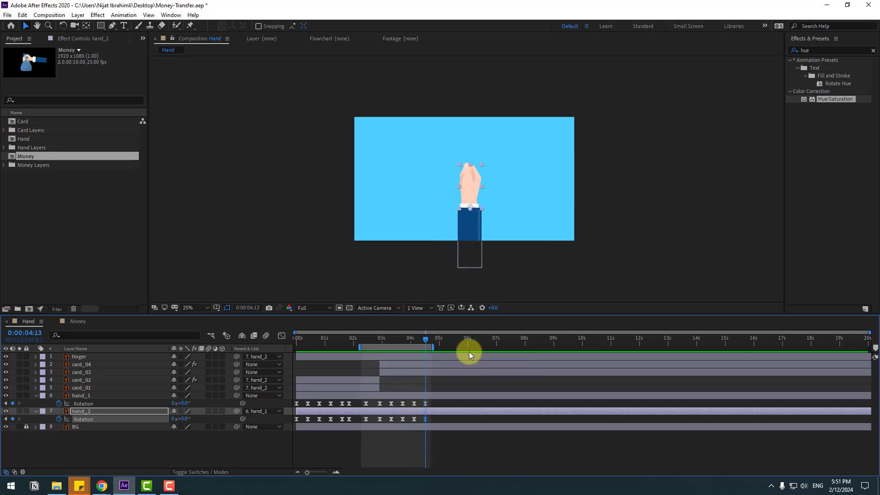
pyautogui.press('space')
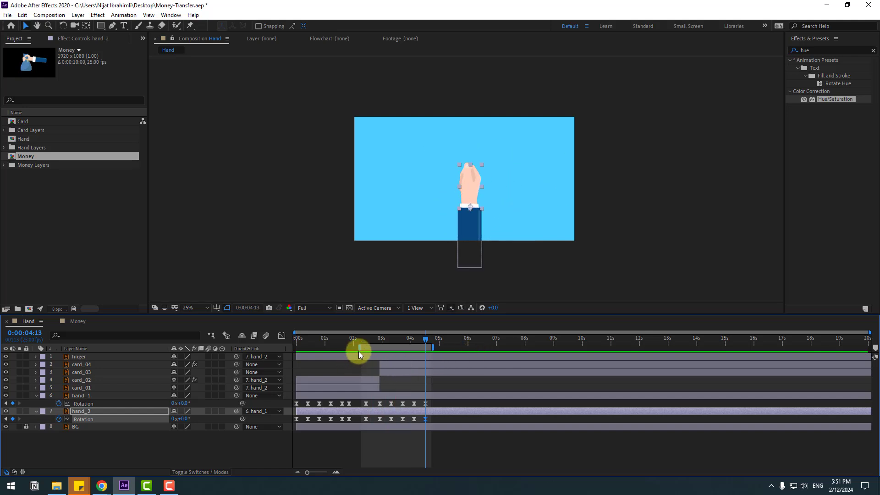
pyautogui.moveTo(360, 347); pyautogui.dragTo(295, 347)
pyautogui.press('space')
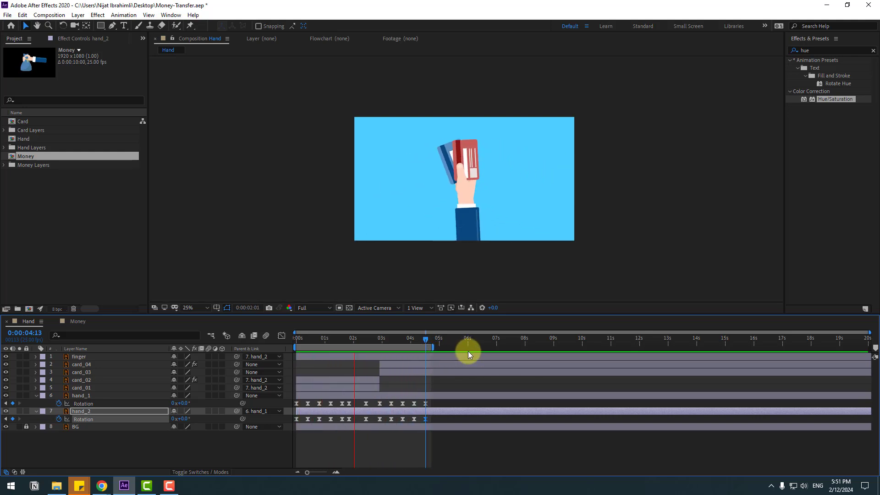
pyautogui.press('space')
# - Collapse the rotation properties of hand_1 and hand_2 and add a null object to the composition
pyautogui.click(36, 396)
pyautogui.click(36, 403)
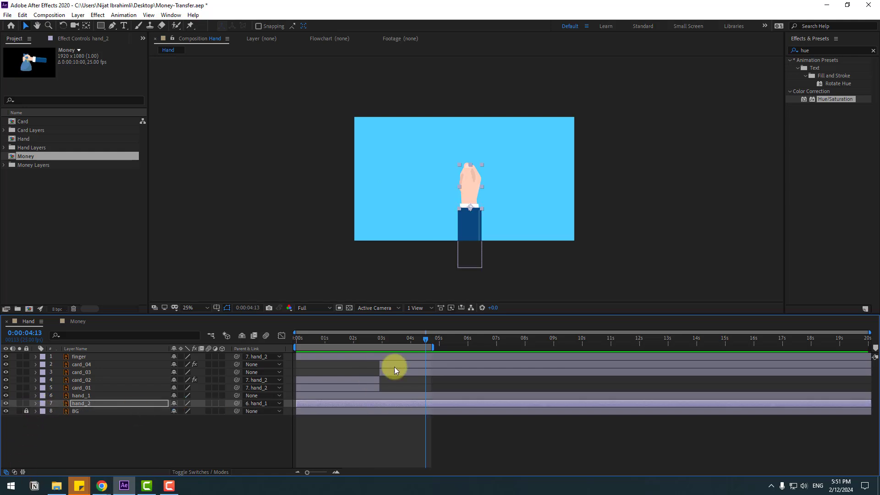
pyautogui.click(45, 447)
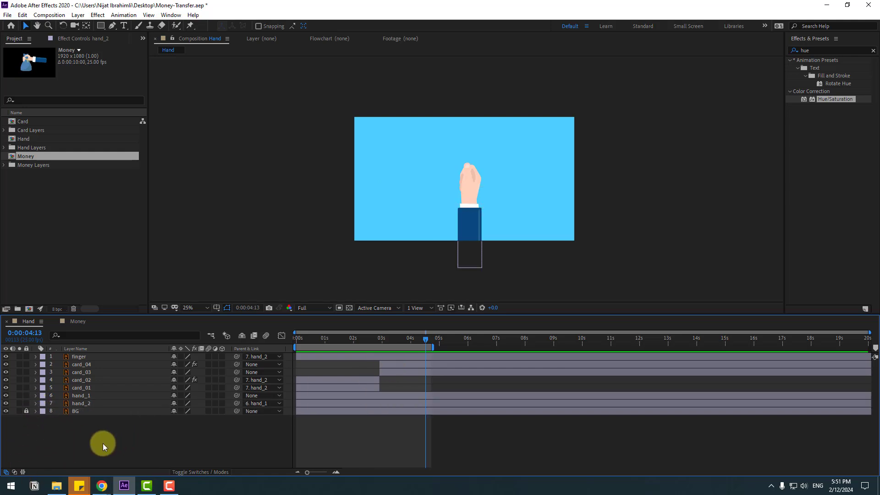
pyautogui.rightClick(103, 443)
pyautogui.moveTo(205, 340)
pyautogui.click(243, 394)
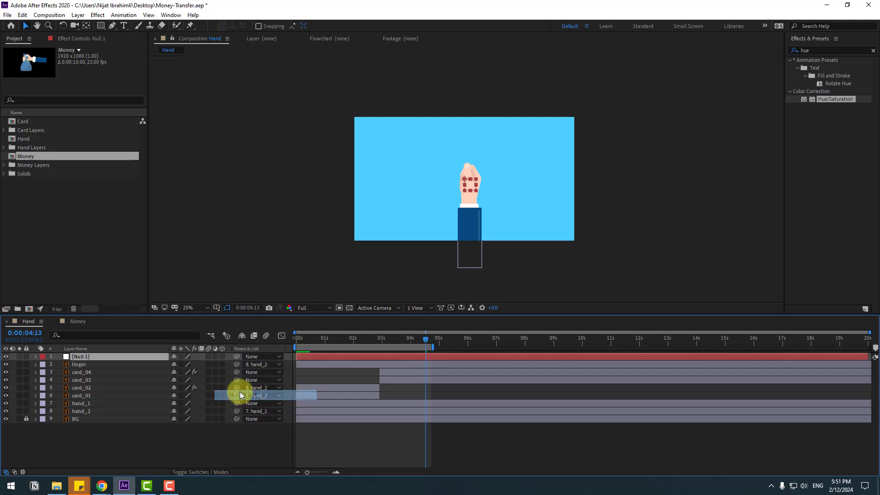
# - Center the anchor point of the null object within its bounds
pyautogui.click(87, 25)
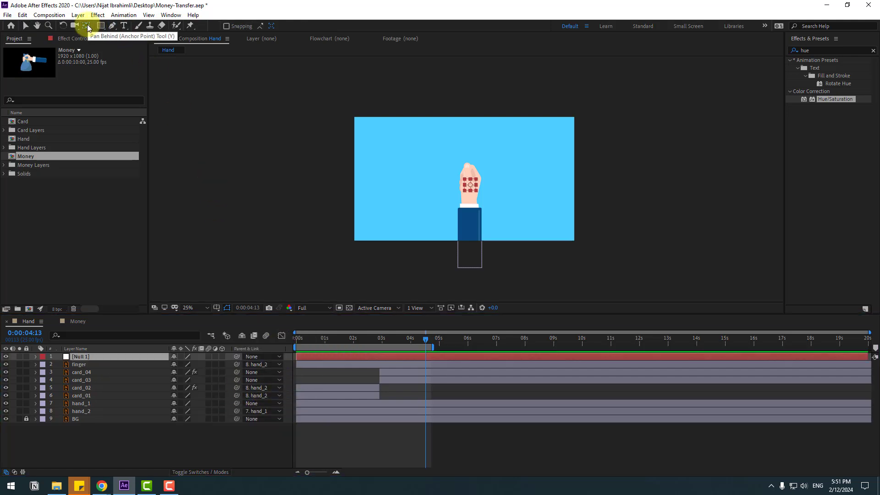
pyautogui.press('.')
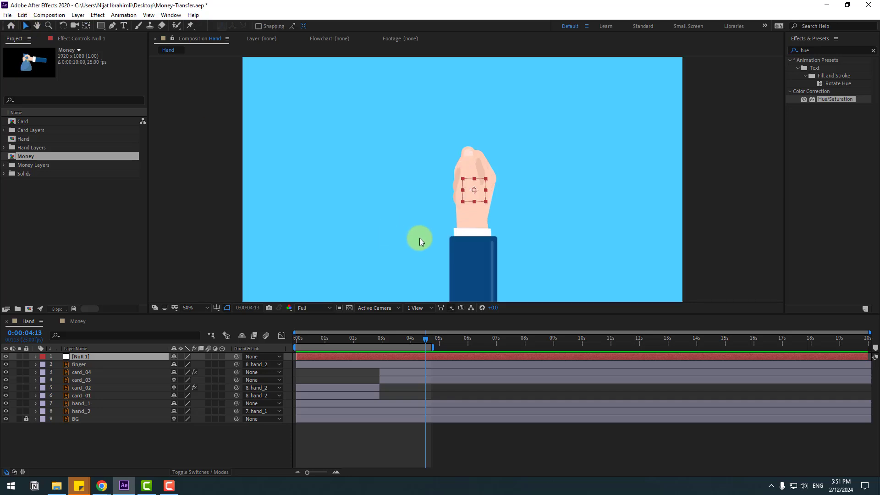
pyautogui.press(',')
# - Parent the hand_1 layer to the Null 1 layer
pyautogui.click(83, 411)
pyautogui.click(80, 405)
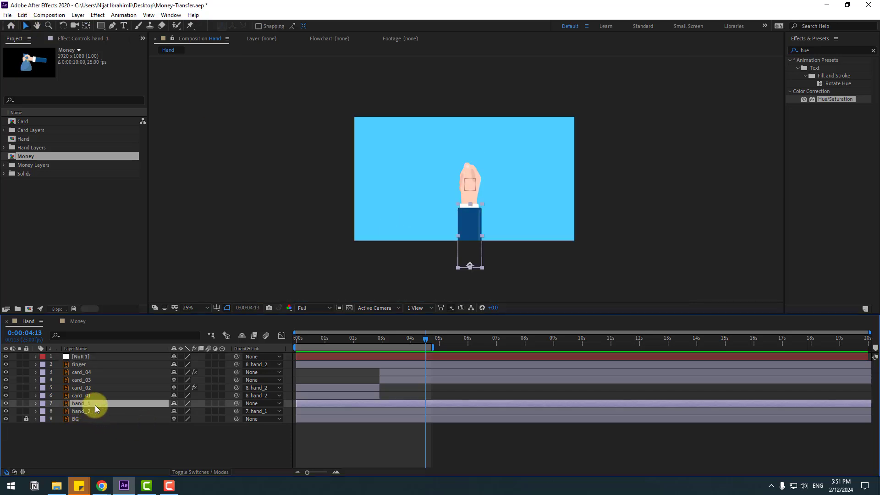
pyautogui.moveTo(235, 404); pyautogui.dragTo(83, 356)
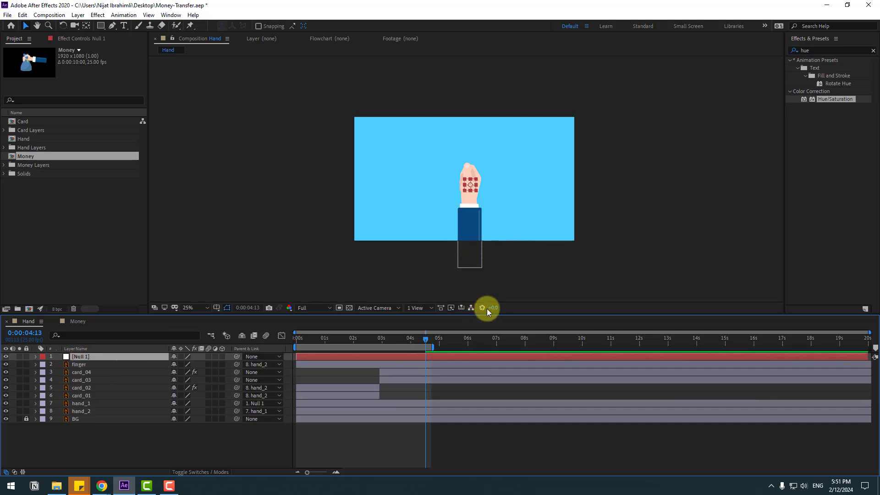
# - Move Null 1 toward the left side of the frame to shift the hand and cards, and check the pose at 0:00:02:17
pyautogui.moveTo(297, 339); pyautogui.dragTo(342, 323)
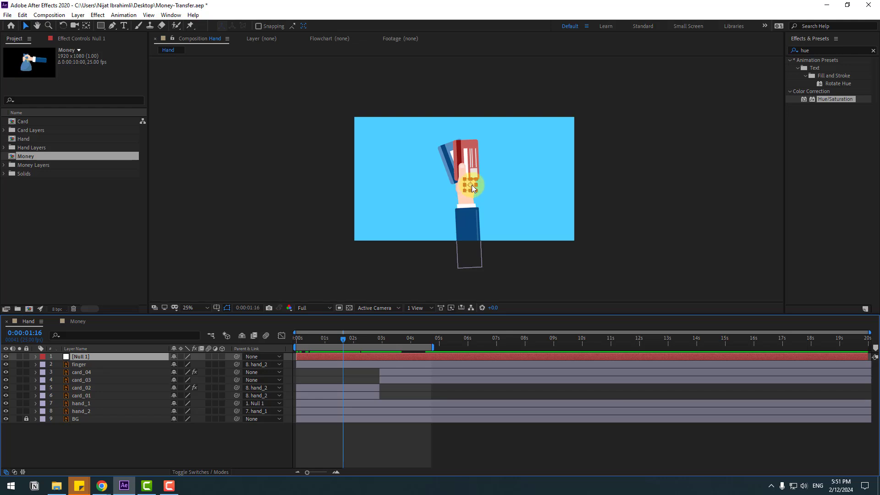
pyautogui.moveTo(471, 185); pyautogui.dragTo(412, 183)
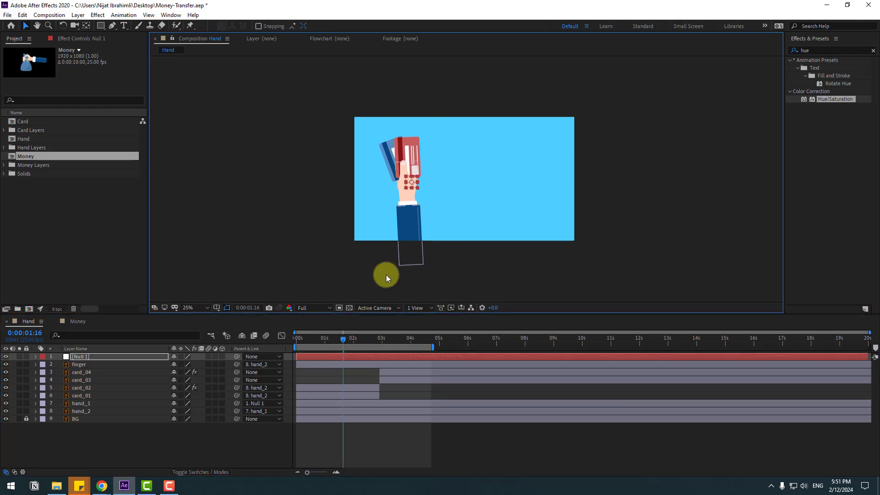
pyautogui.moveTo(328, 342); pyautogui.dragTo(373, 330)
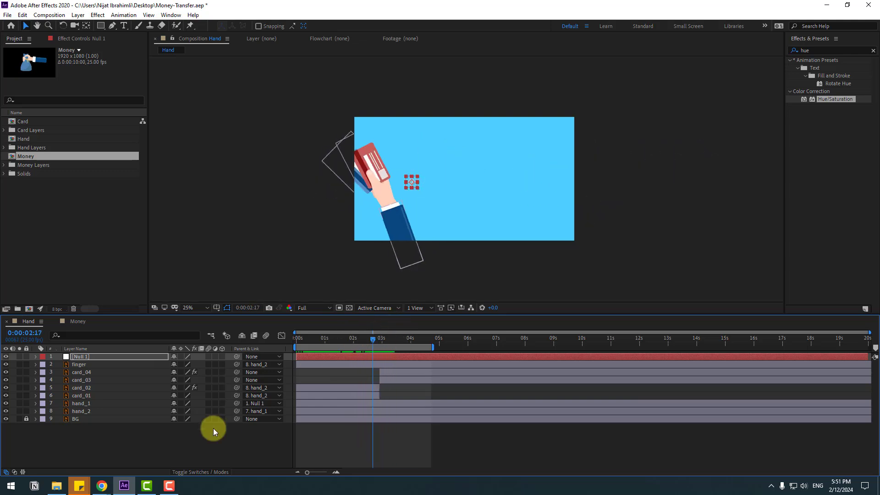
# - Add a paragraph text box across the right half of the frame containing "MAKE MONEY"
pyautogui.click(125, 26)
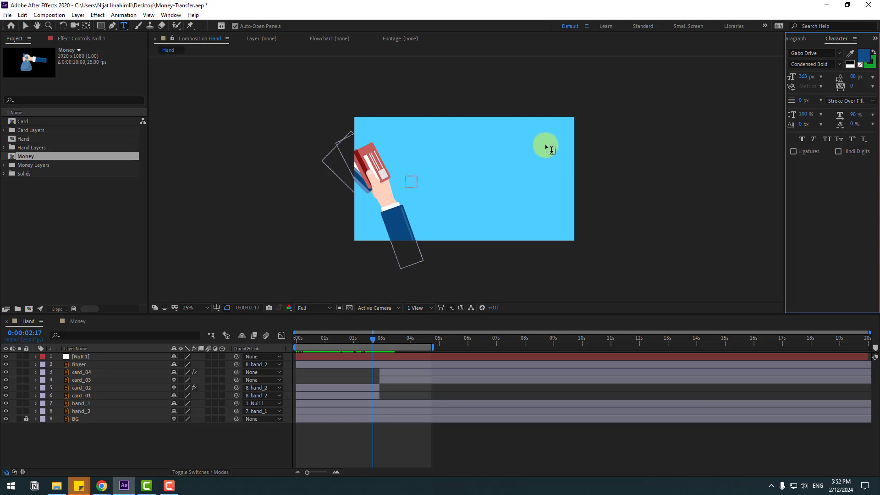
pyautogui.moveTo(562, 139); pyautogui.dragTo(440, 233)
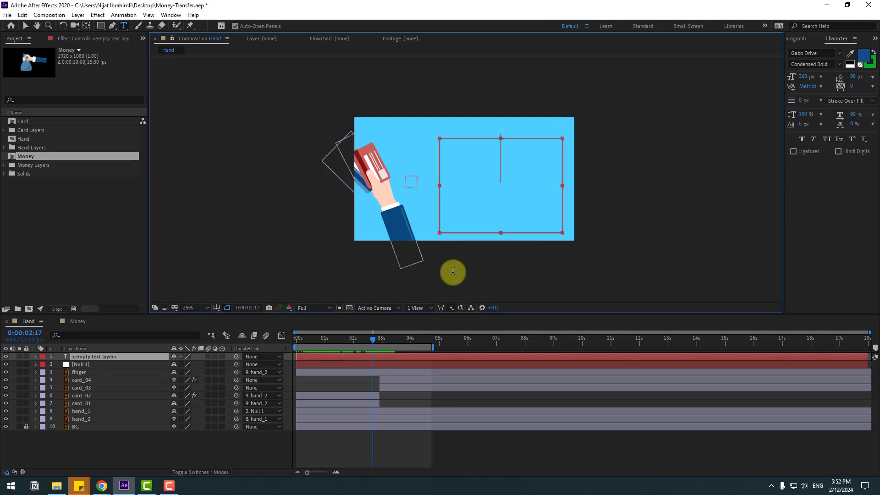
pyautogui.write('M')
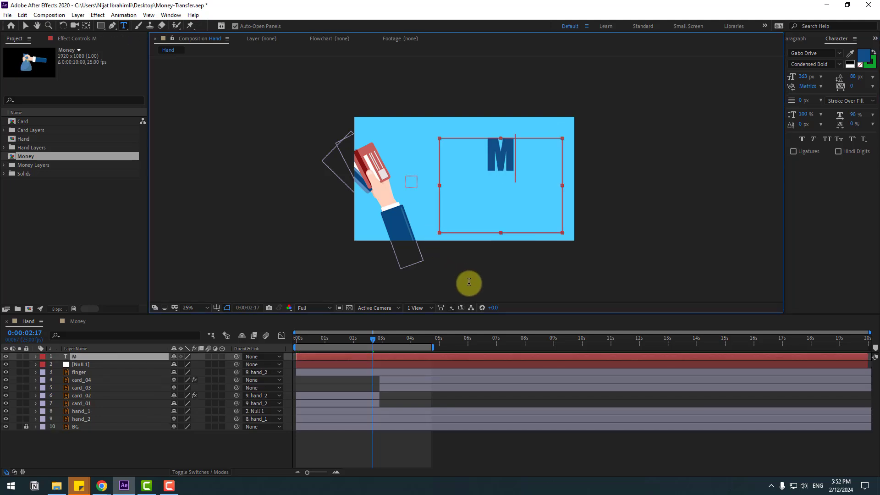
pyautogui.write('AKE')
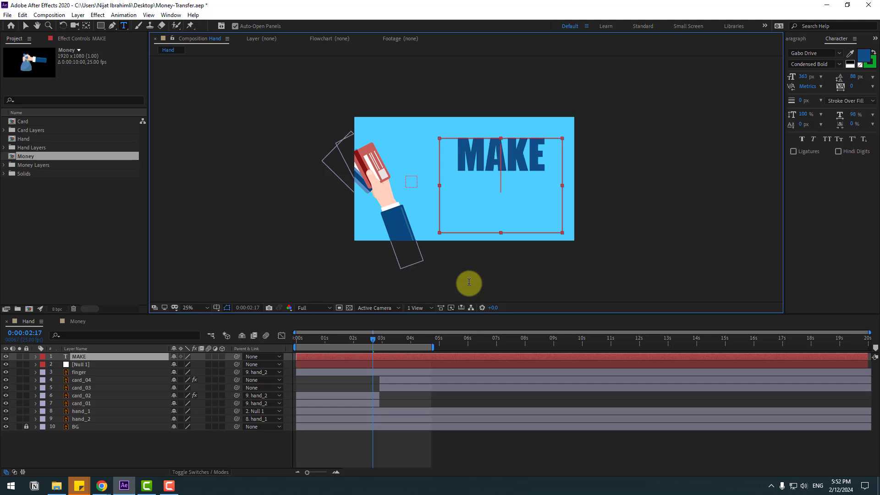
pyautogui.write(' MONEY')
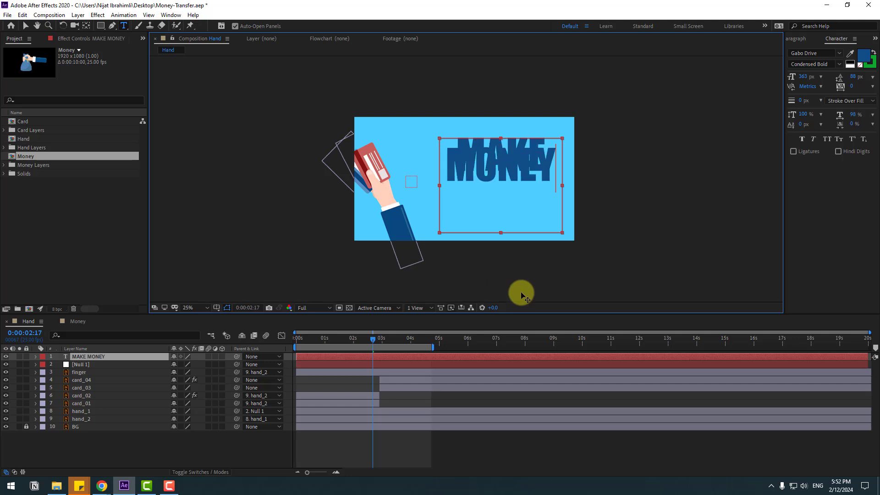
# - Color the MAKE MONEY text white and set its leading to 359 px
pyautogui.hotkey('ctrl', 'a')
pyautogui.click(860, 59)
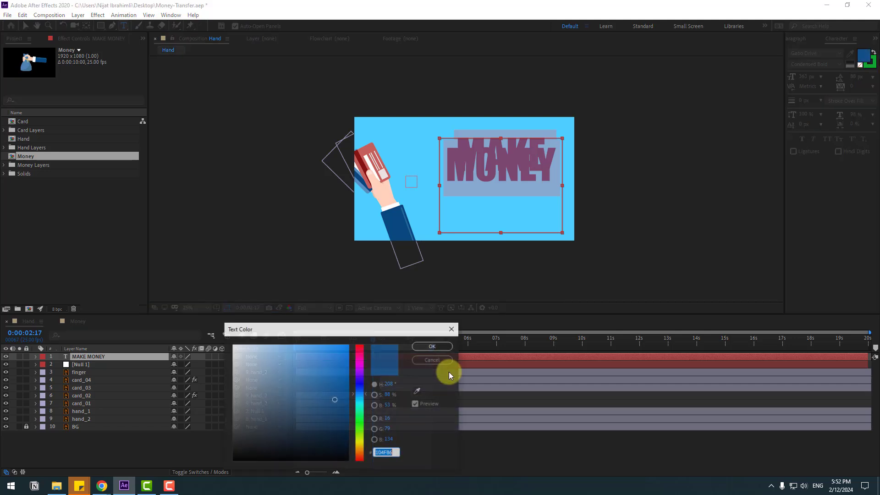
pyautogui.moveTo(257, 359); pyautogui.dragTo(206, 347)
pyautogui.click(419, 350)
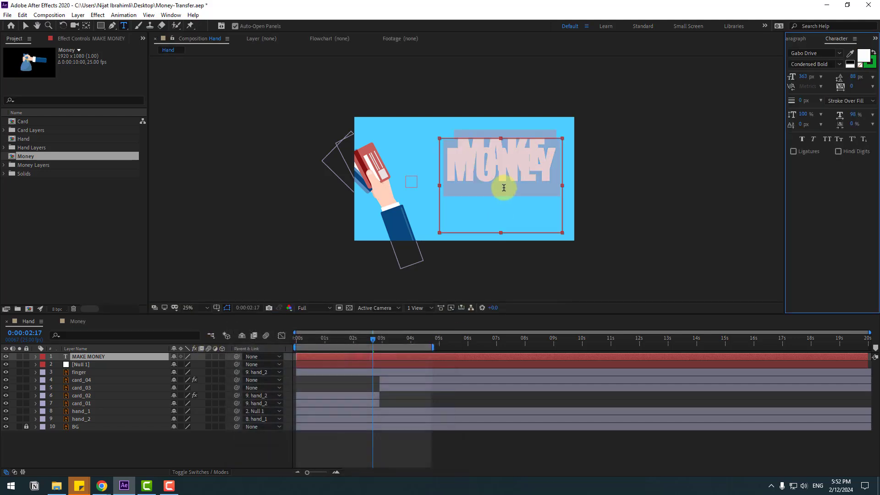
pyautogui.moveTo(850, 76); pyautogui.dragTo(872, 76)
pyautogui.click(535, 158)
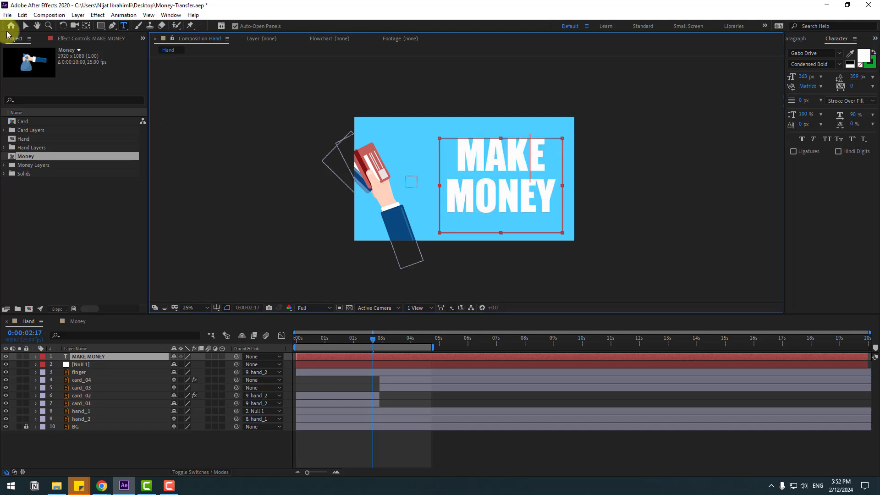
pyautogui.click(25, 26)
# - Search the effects for "drop" and apply Drop Shadow to the MAKE MONEY text layer
pyautogui.hotkey('ctrl', '5')
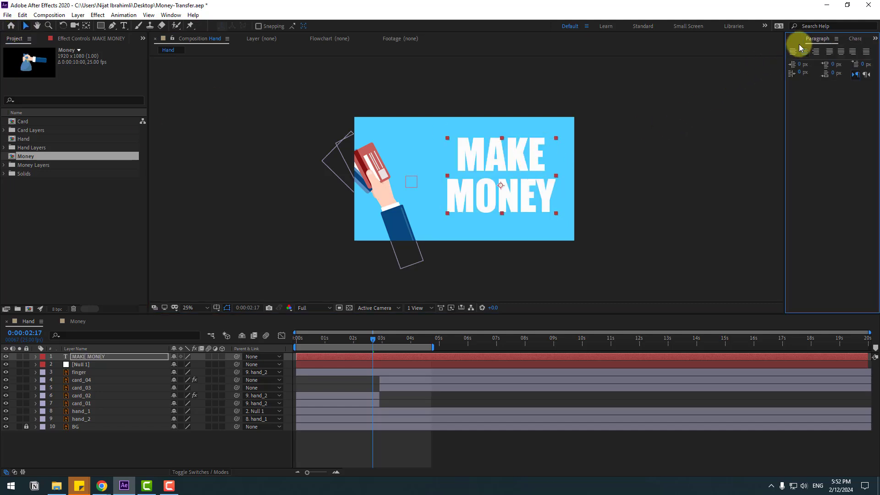
pyautogui.write('hue')
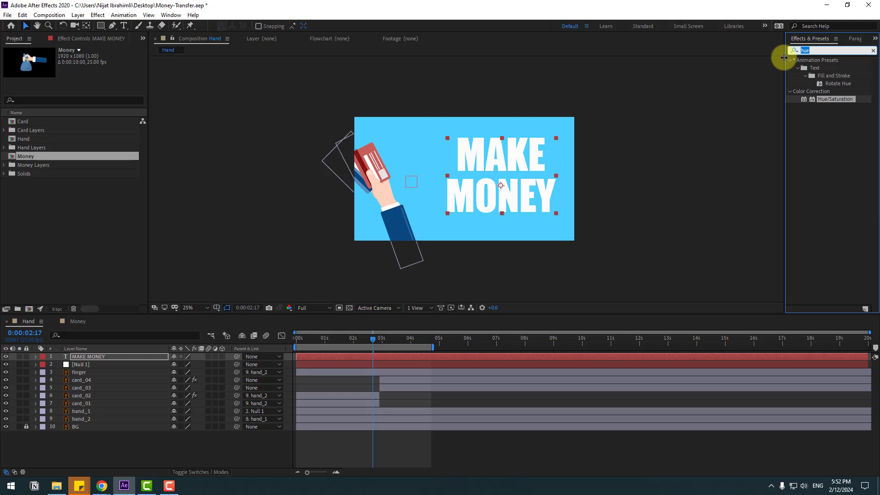
pyautogui.write('drop')
pyautogui.moveTo(833, 114); pyautogui.dragTo(477, 182)
pyautogui.press('.')
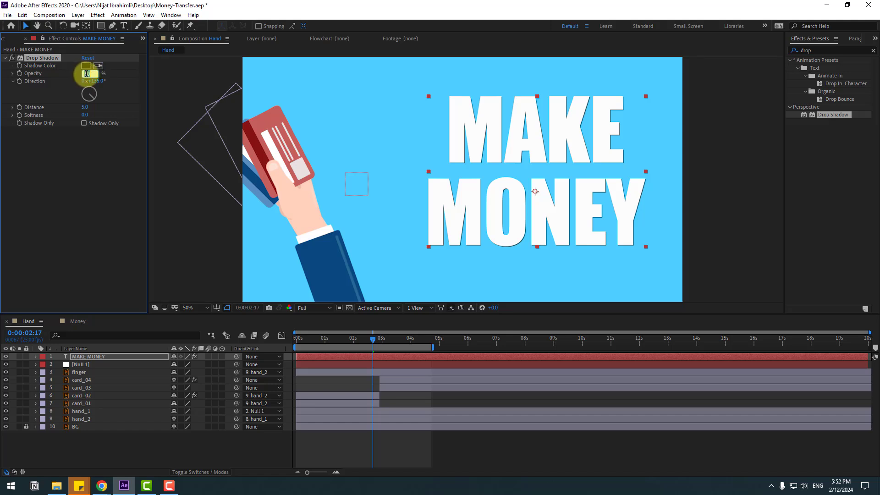
pyautogui.press(',')
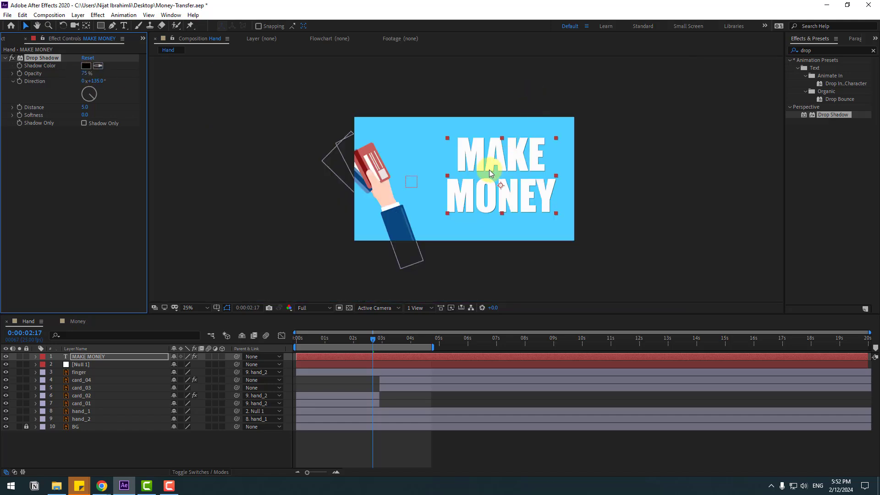
# - Open Animation Composer 3 and expand the Starter Presets to the Animate Characters group under Transitions - Text Layer
pyautogui.click(166, 17)
pyautogui.click(282, 82)
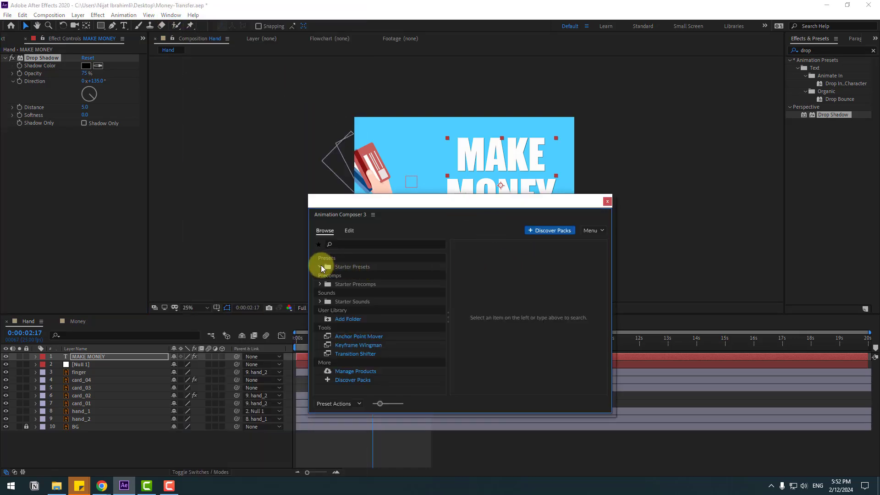
pyautogui.click(321, 266)
pyautogui.click(329, 293)
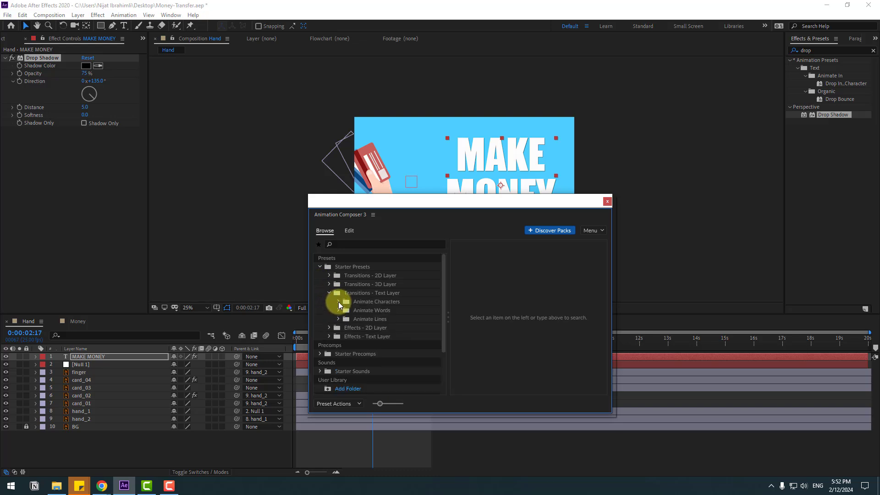
pyautogui.click(338, 302)
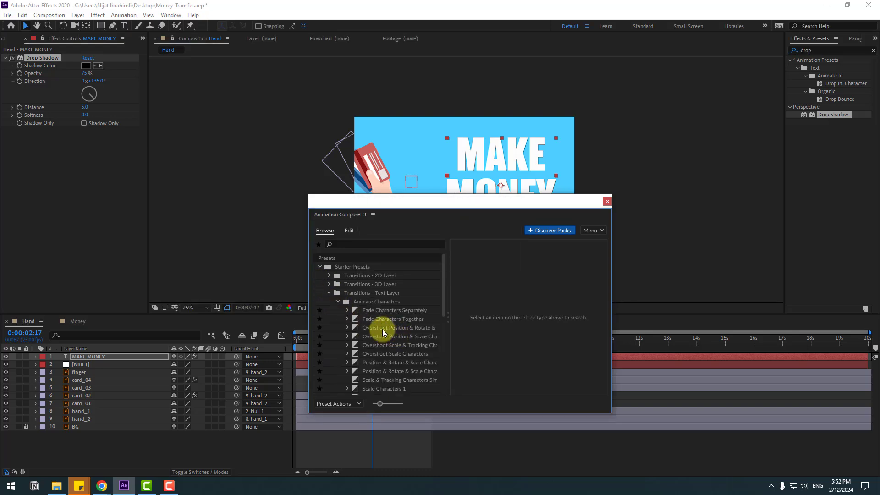
# - Apply the Bottom variant of Overshoot Scale & Tracking Characters to MAKE MONEY as an In animation and close Animation Composer
pyautogui.moveTo(477, 218); pyautogui.dragTo(617, 274)
pyautogui.click(521, 393)
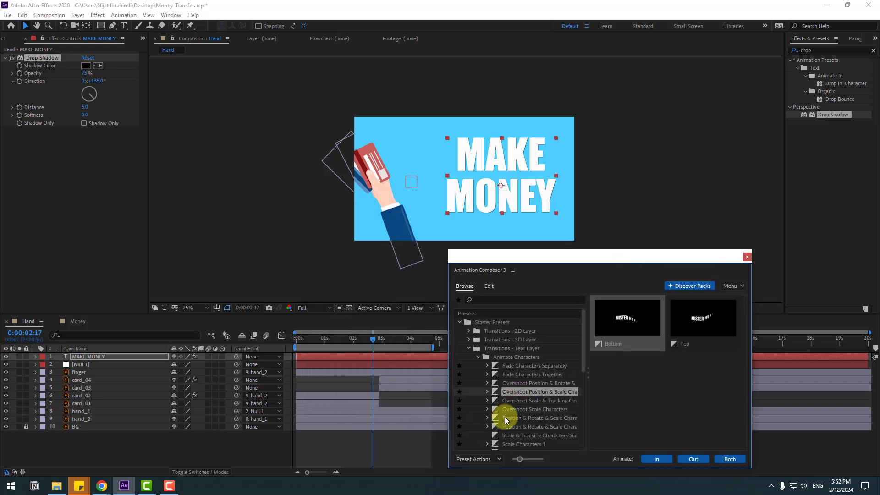
pyautogui.click(515, 400)
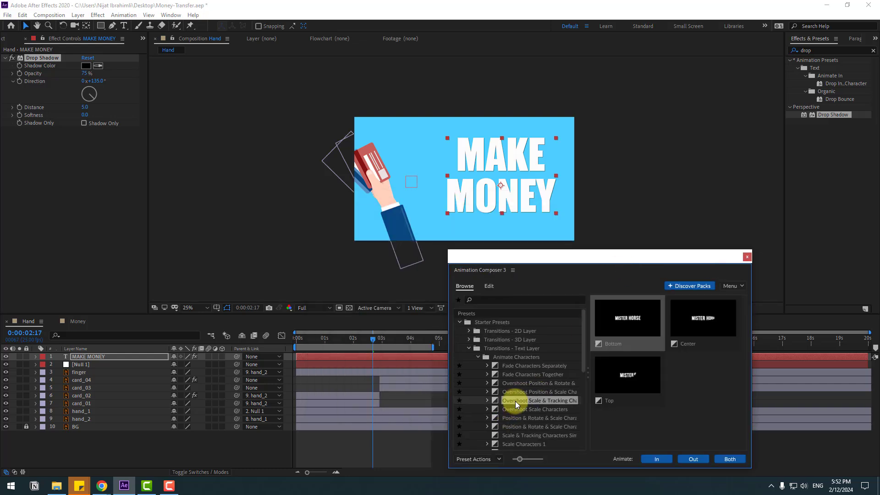
pyautogui.click(654, 459)
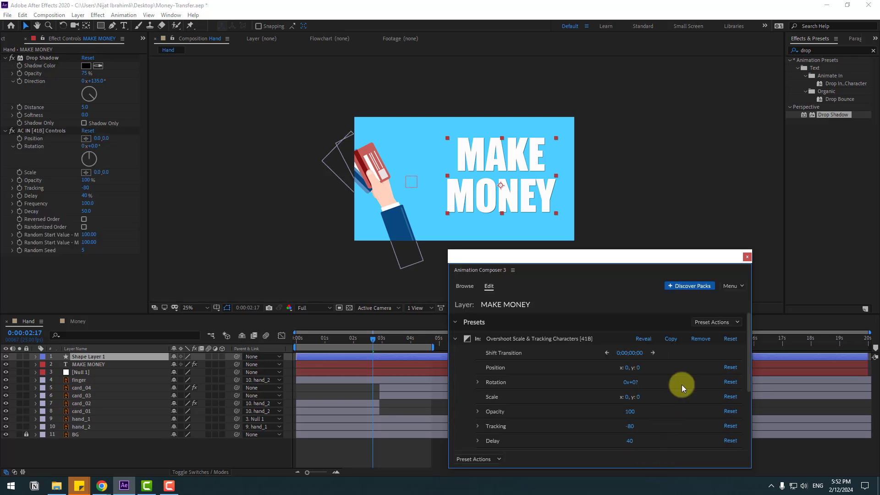
pyautogui.click(747, 257)
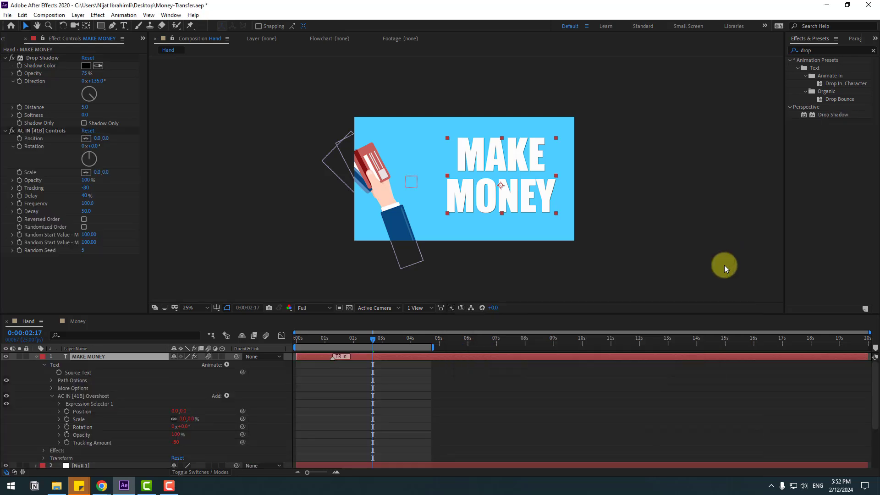
pyautogui.click(35, 357)
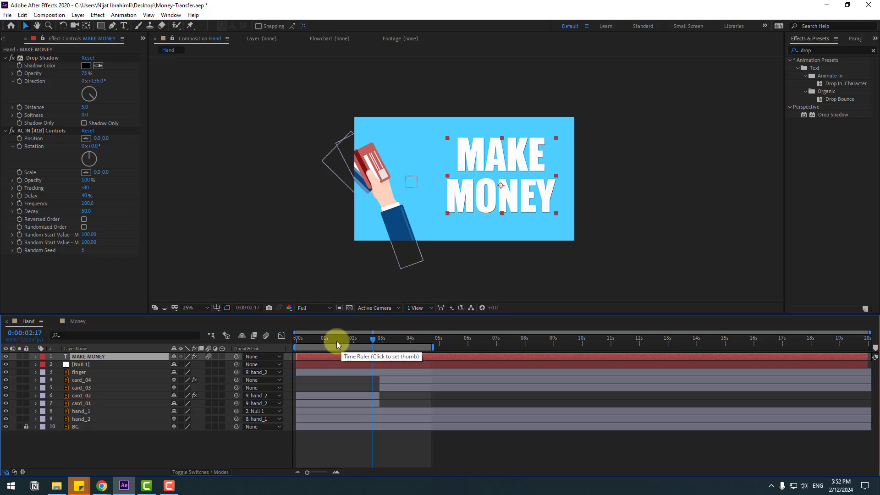
# - Move the MAKE MONEY layer between hand_2 and BG so it sits behind the hand, and preview the animation
pyautogui.moveTo(336, 345); pyautogui.dragTo(318, 342)
pyautogui.moveTo(94, 356); pyautogui.dragTo(100, 419)
pyautogui.press('space')
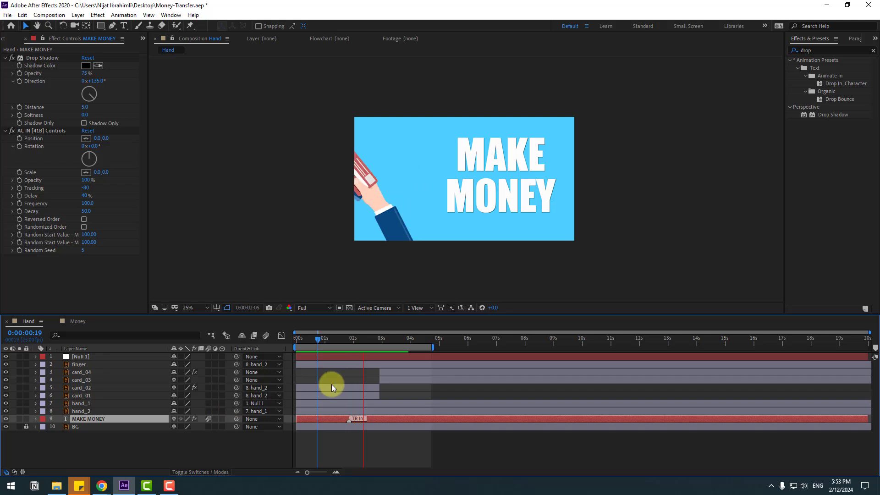
# - Keyframe MAKE MONEY's Position at 0:00:02:21, and at 0:00:03:02 set its X position to 2407 so it exits the frame
pyautogui.click(339, 338)
pyautogui.moveTo(343, 337); pyautogui.dragTo(377, 338)
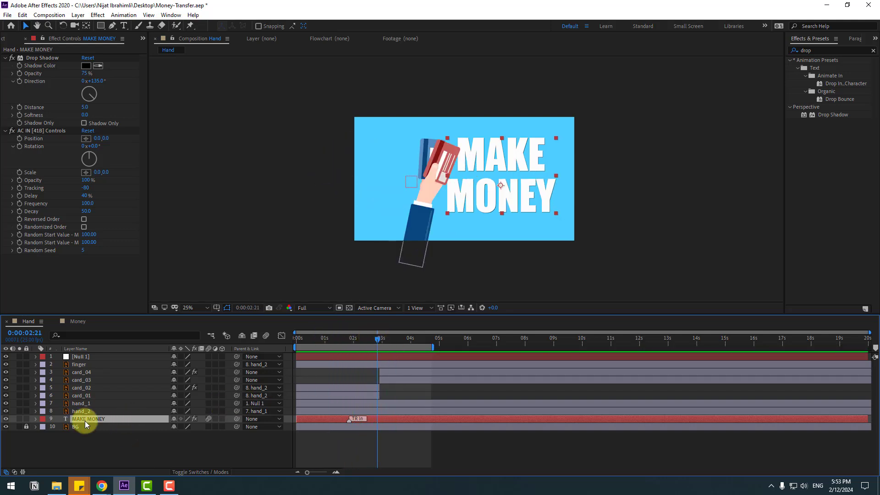
pyautogui.press('p')
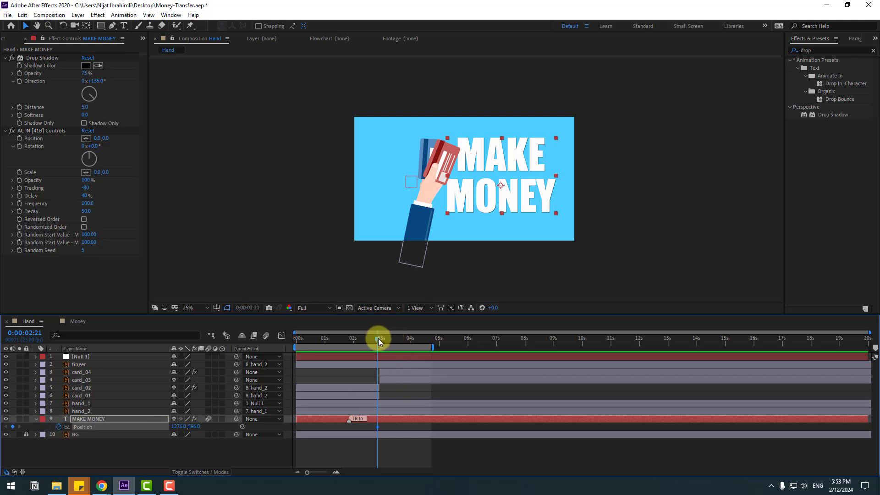
pyautogui.moveTo(378, 338); pyautogui.dragTo(387, 339)
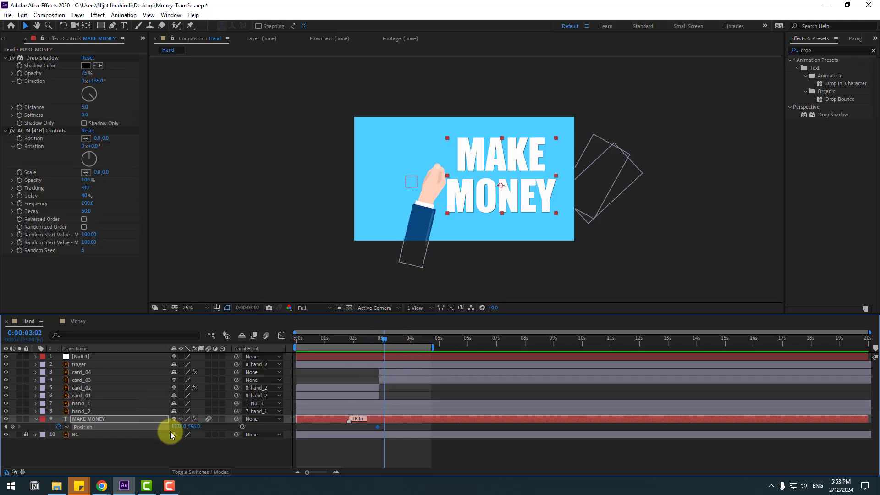
pyautogui.moveTo(177, 427); pyautogui.dragTo(648, 393)
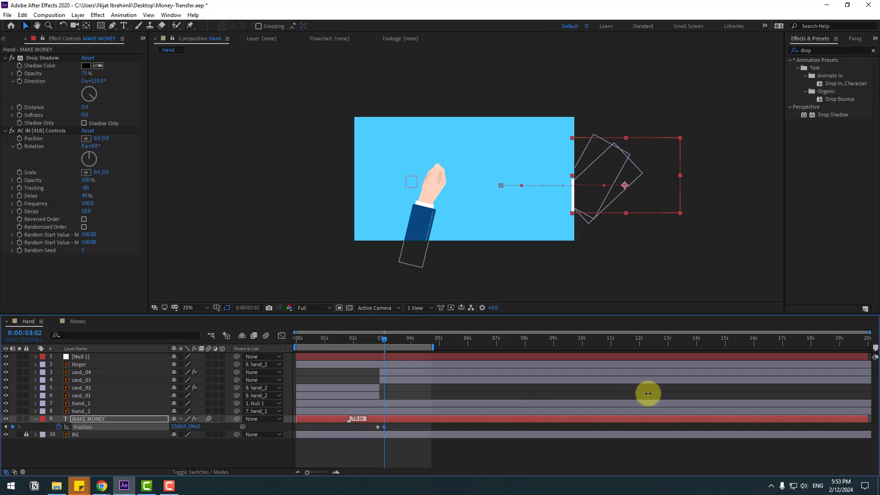
# - Apply Easy Ease to both MAKE MONEY Position keyframes and play back the title's exit with the card throw
pyautogui.click(377, 427)
pyautogui.rightClick(377, 427)
pyautogui.moveTo(467, 421)
pyautogui.click(525, 365)
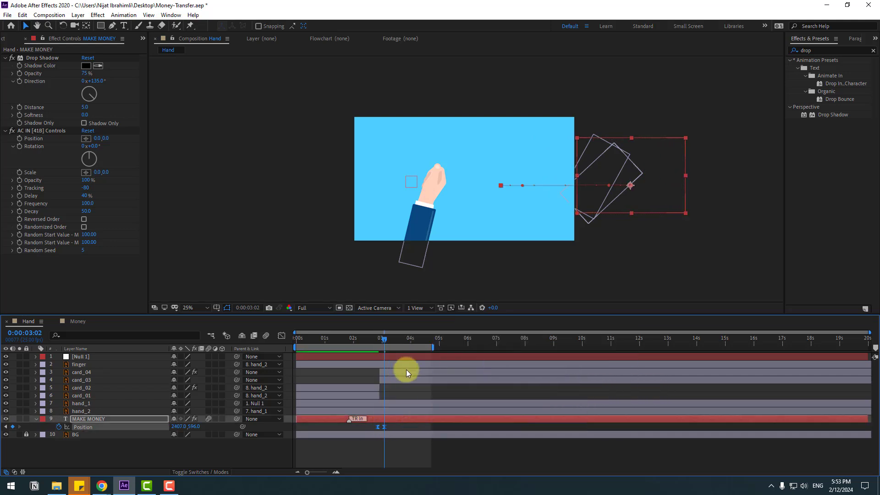
pyautogui.press('space')
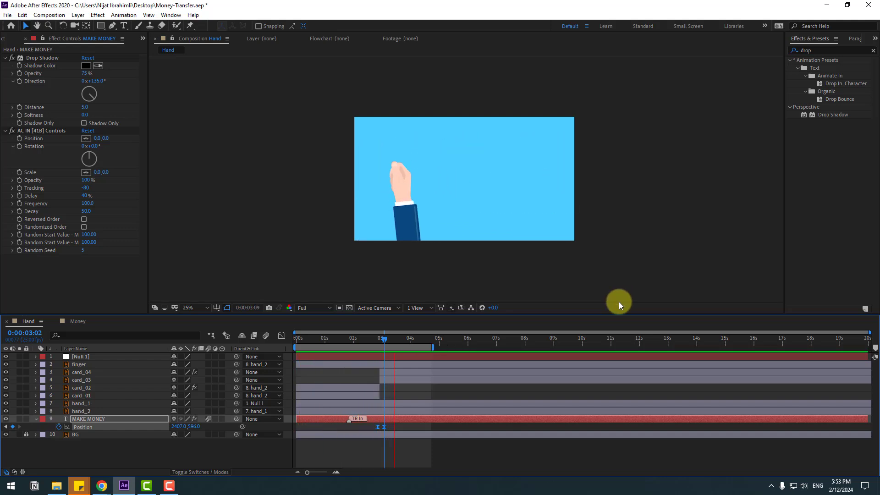
pyautogui.press('space')
pyautogui.moveTo(370, 337); pyautogui.dragTo(378, 337)
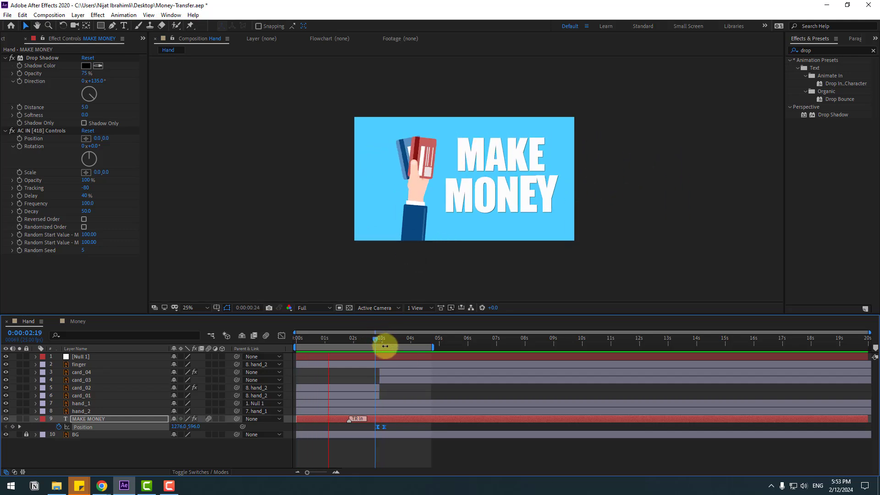